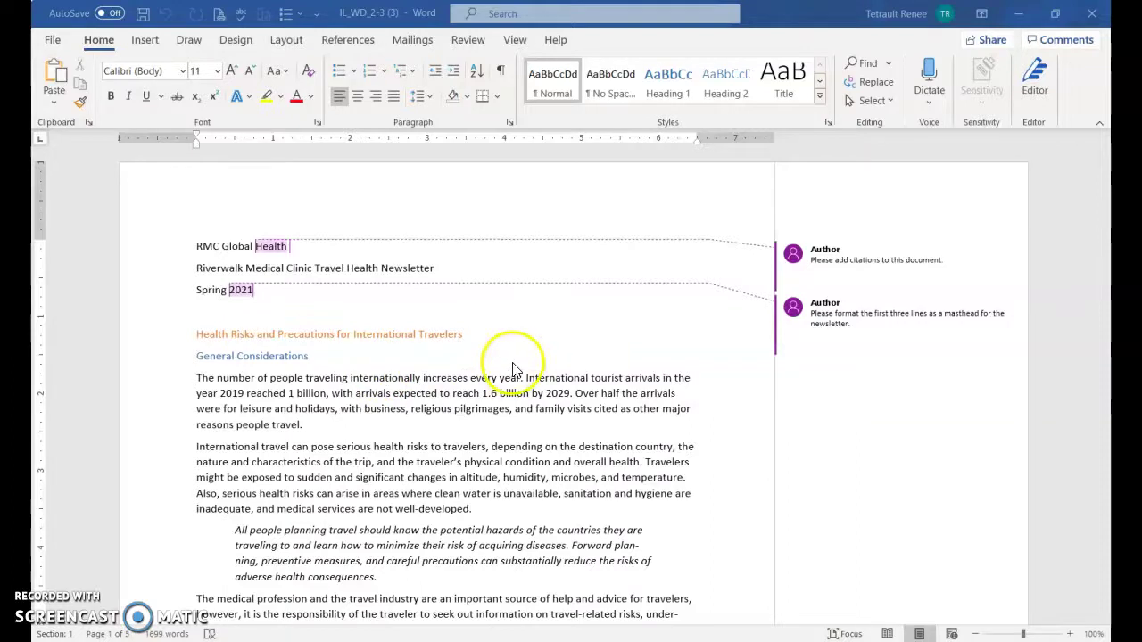
Reply 'Will do.' to the masthead-formatting comment
scroll(887, 395, "down", 6)
scroll(838, 440, "down", 20)
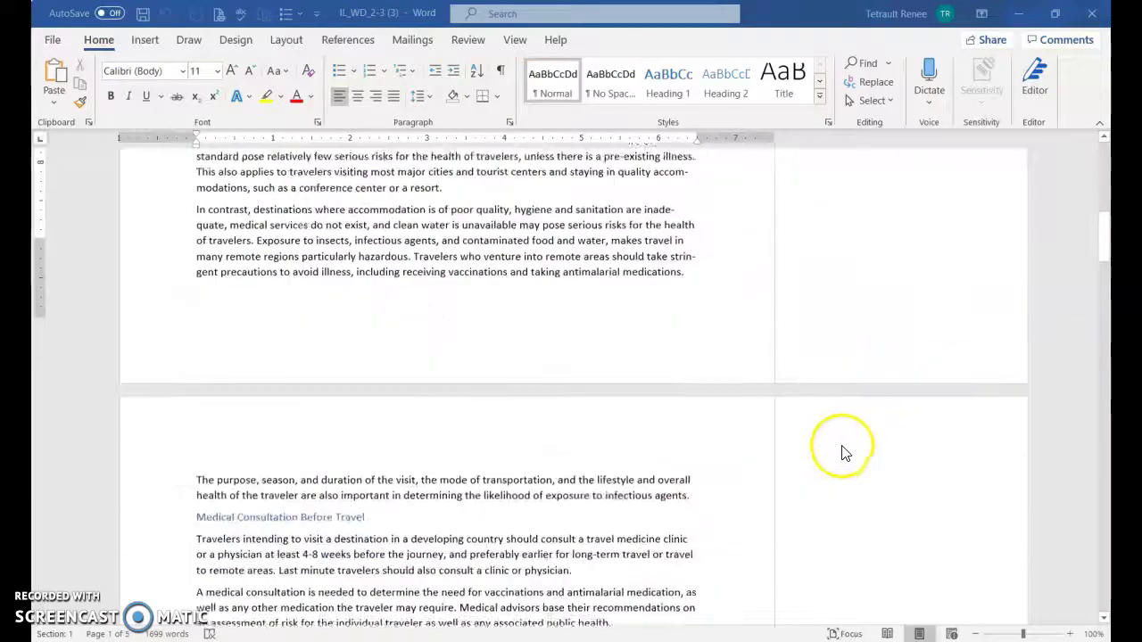
scroll(865, 493, "down", 11)
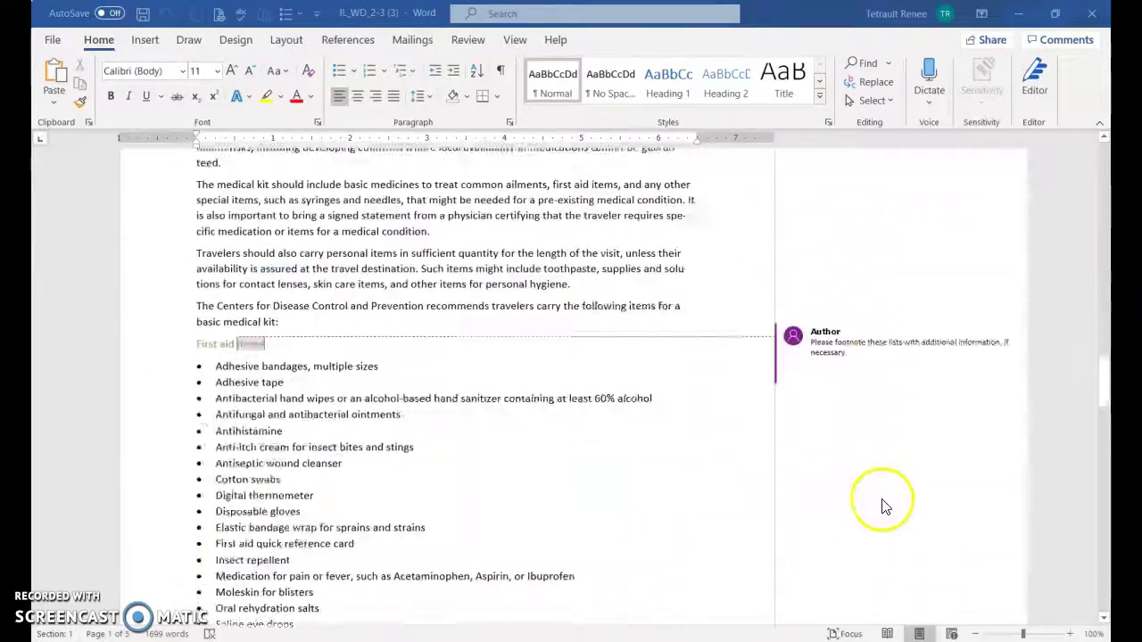
left_click_drag(1097, 390, 1100, 160)
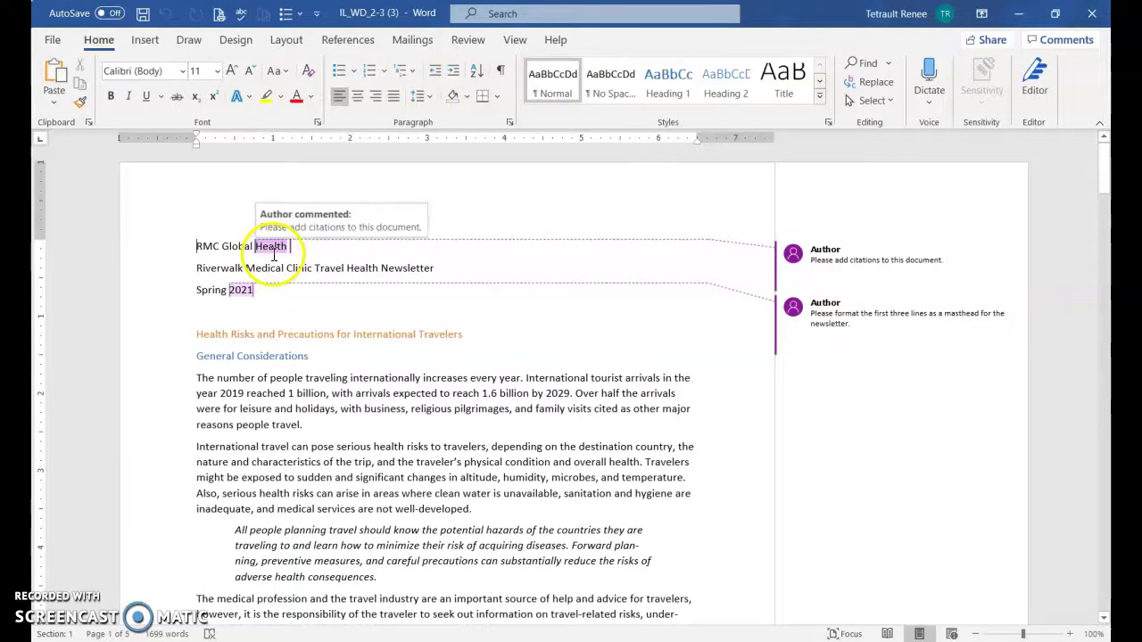
mouse_move(797, 276)
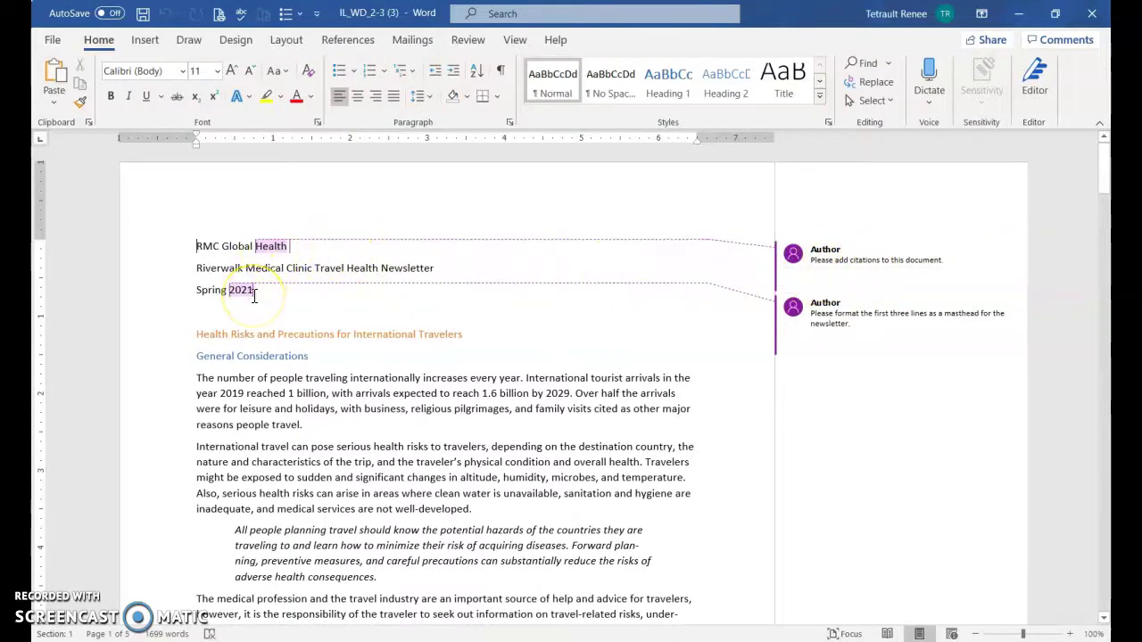
mouse_move(859, 345)
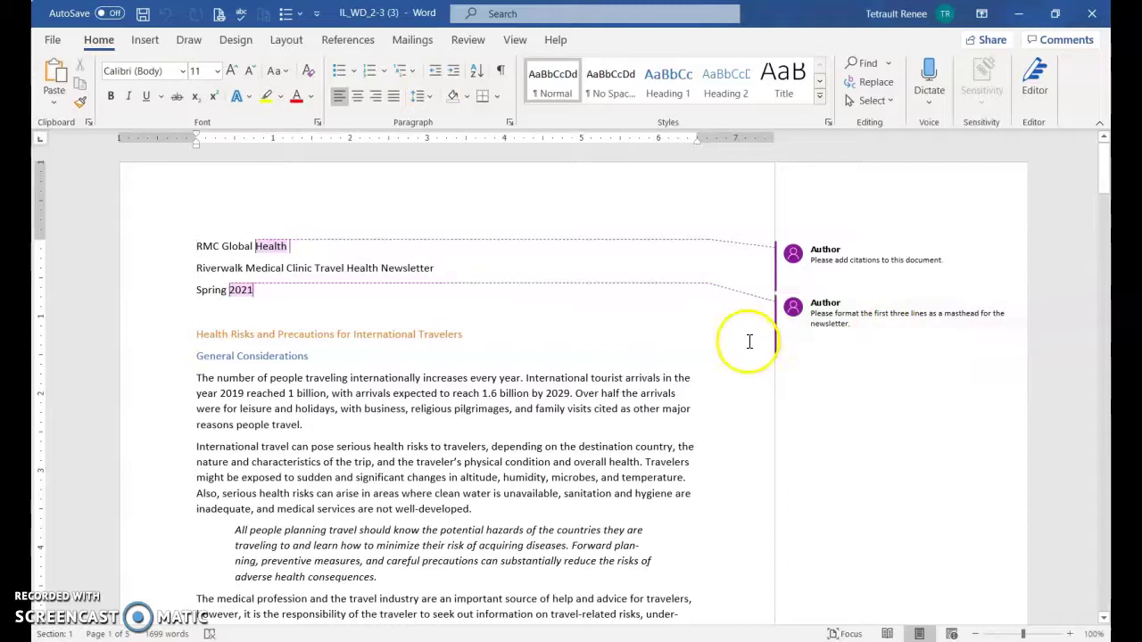
mouse_move(825, 332)
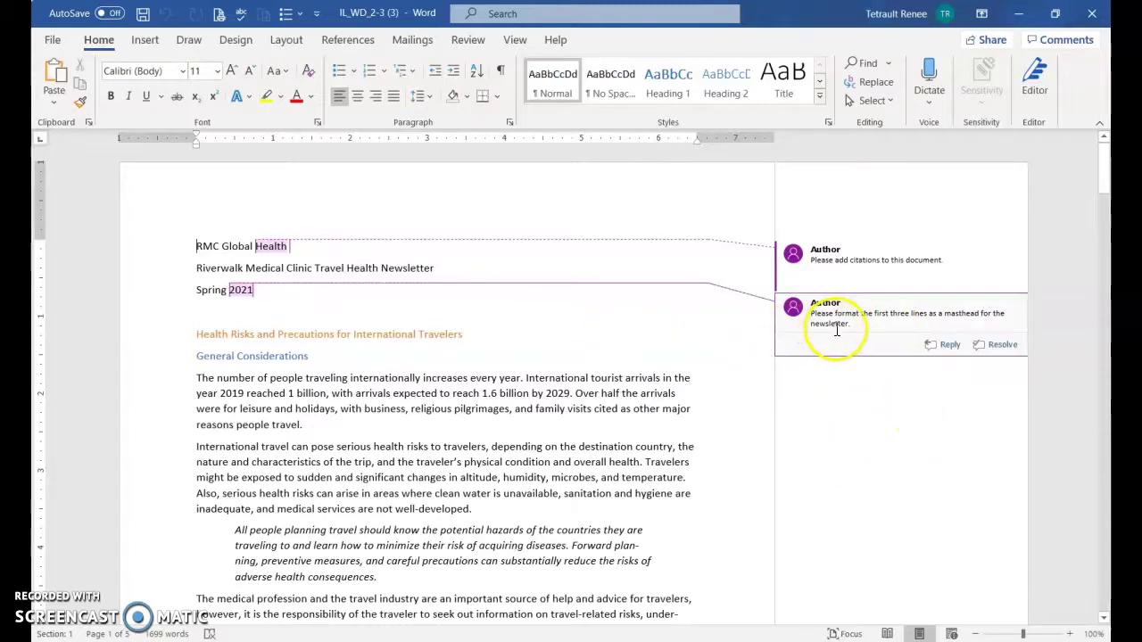
left_click(928, 348)
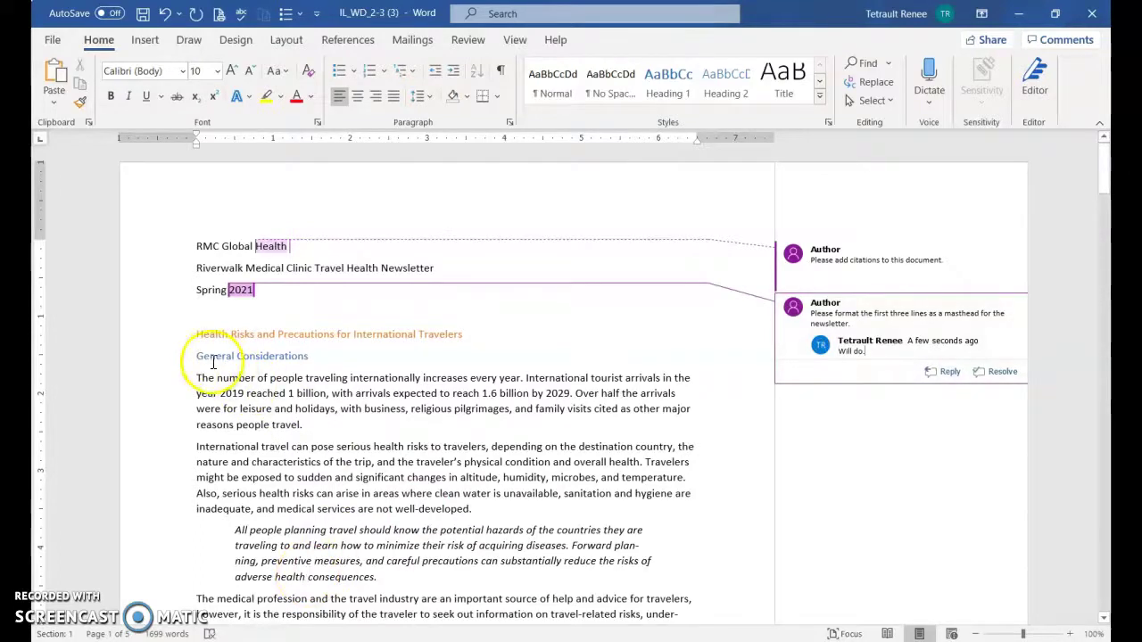
Add the comment 'Change the font color.' to the General Considerations heading
left_click_drag(202, 356, 288, 357)
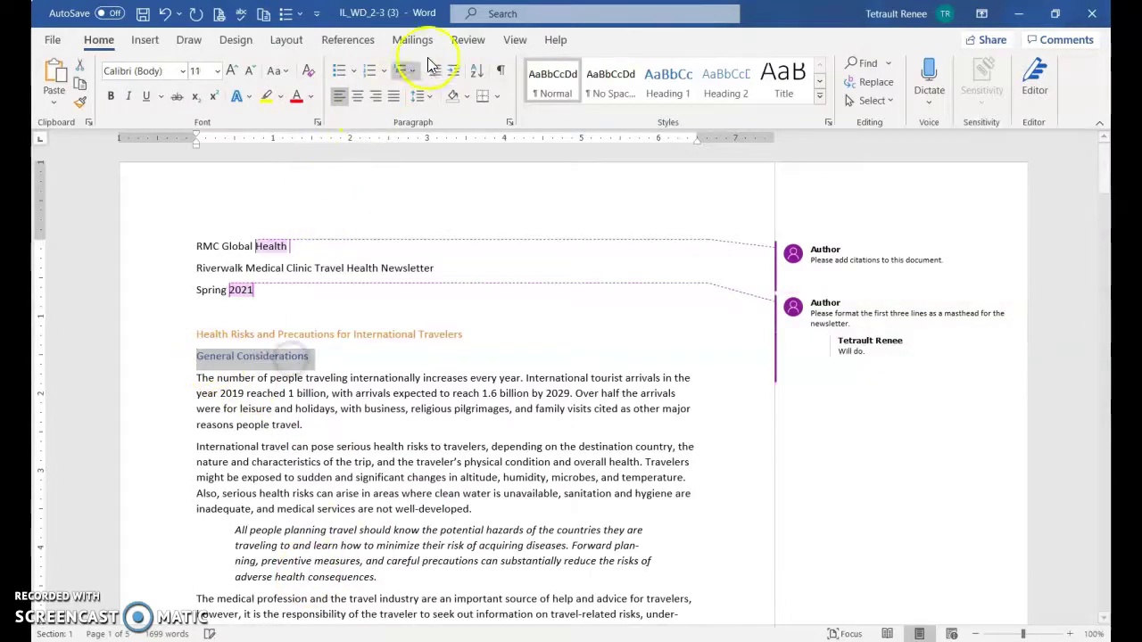
left_click(466, 42)
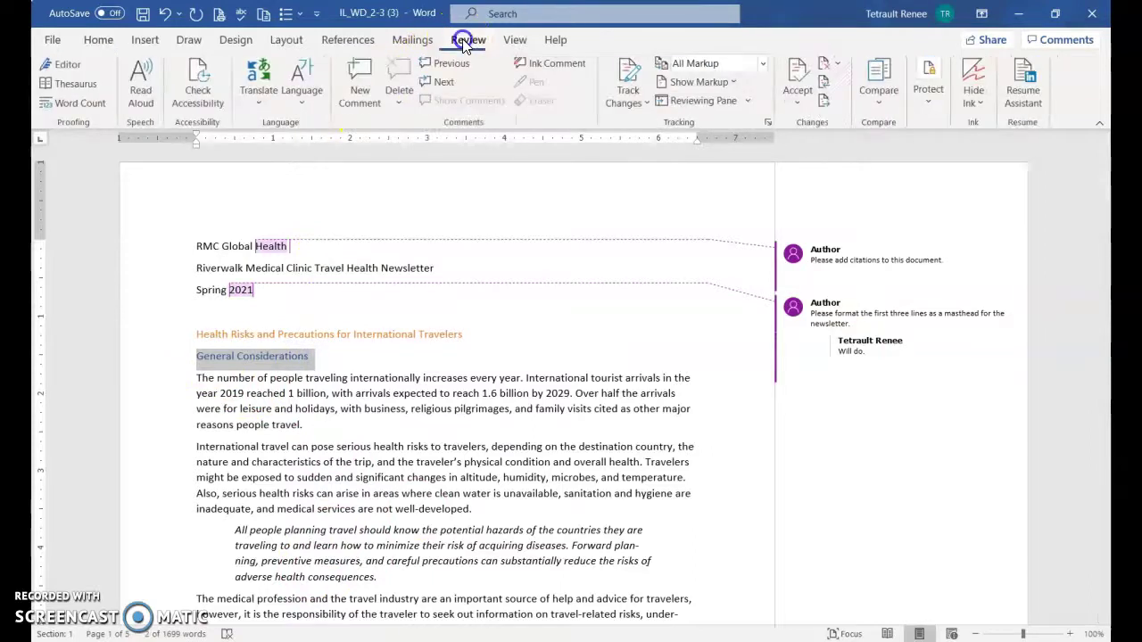
left_click(363, 98)
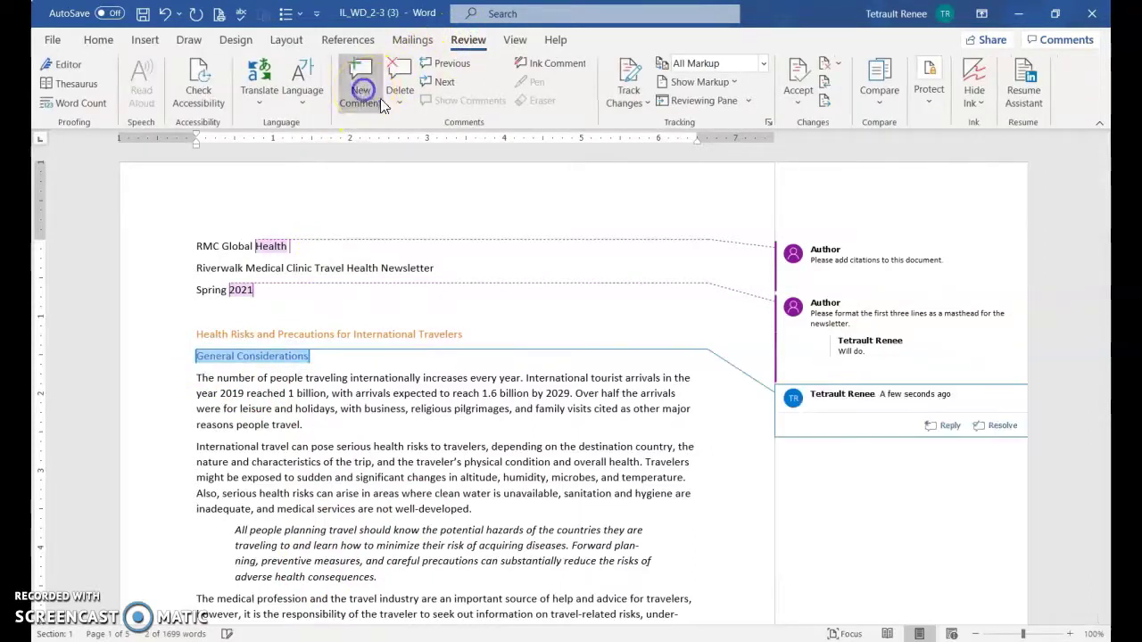
left_click(859, 425)
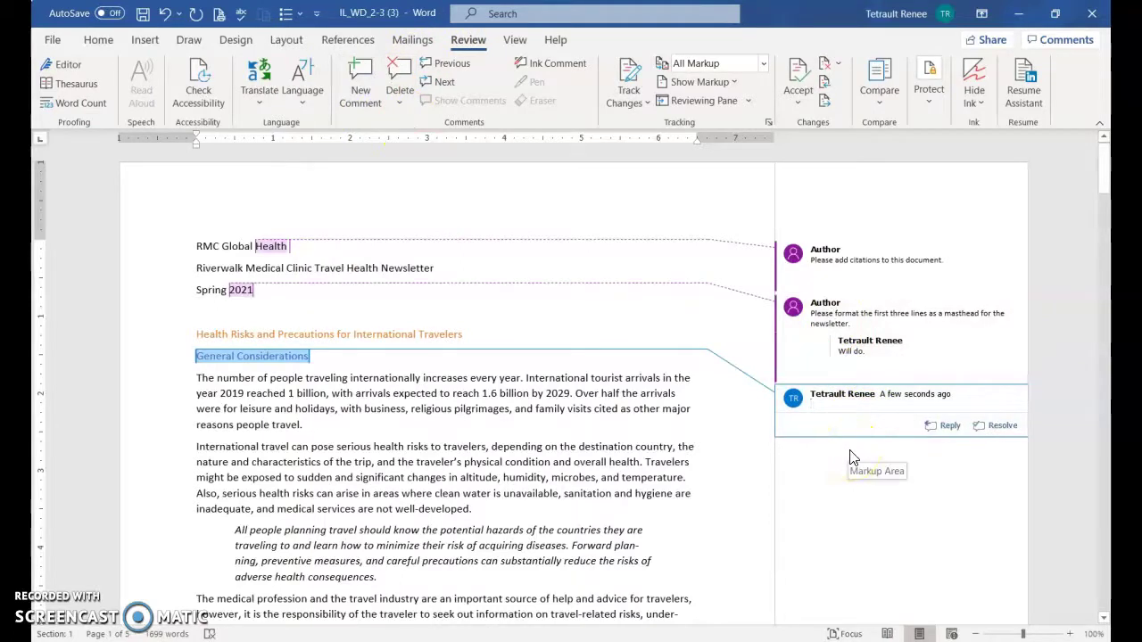
type("Change the font color.")
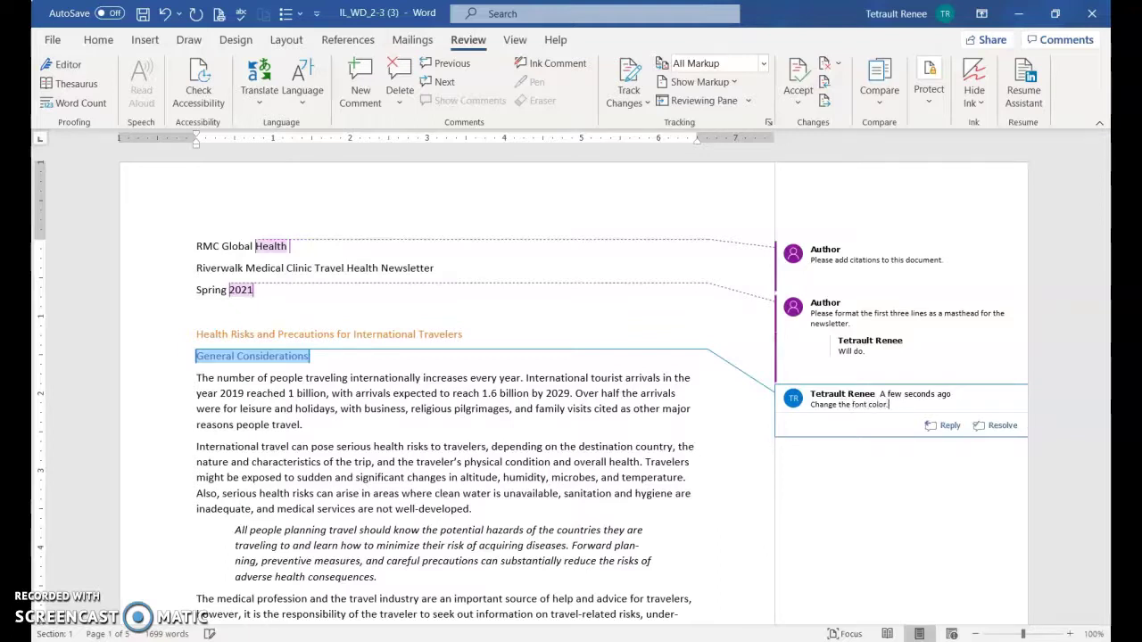
left_click(599, 478)
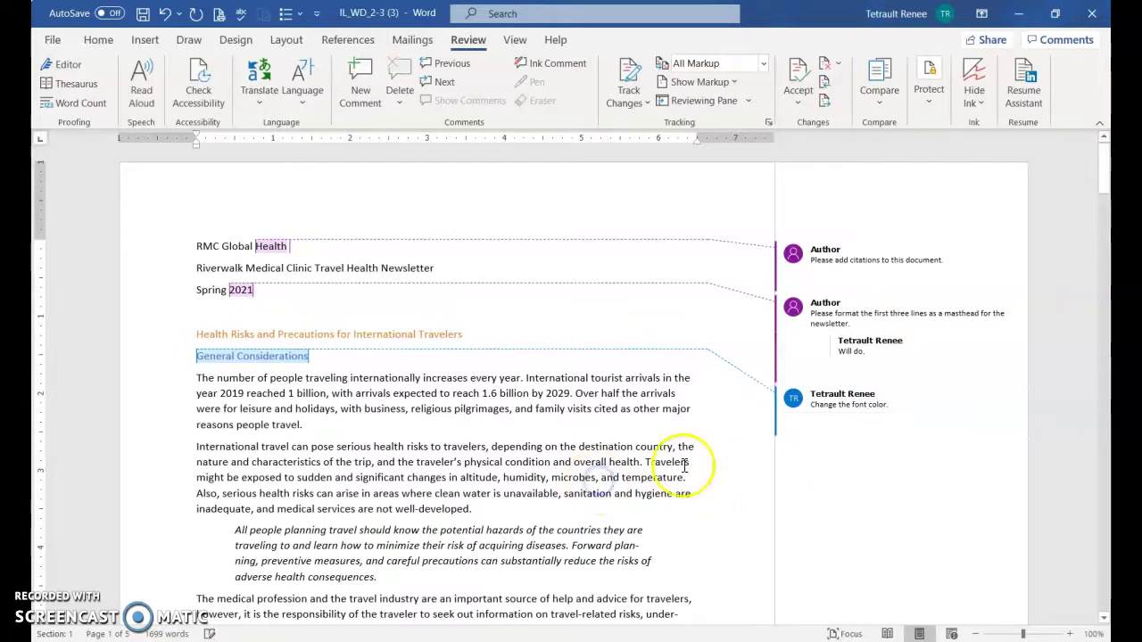
mouse_move(883, 377)
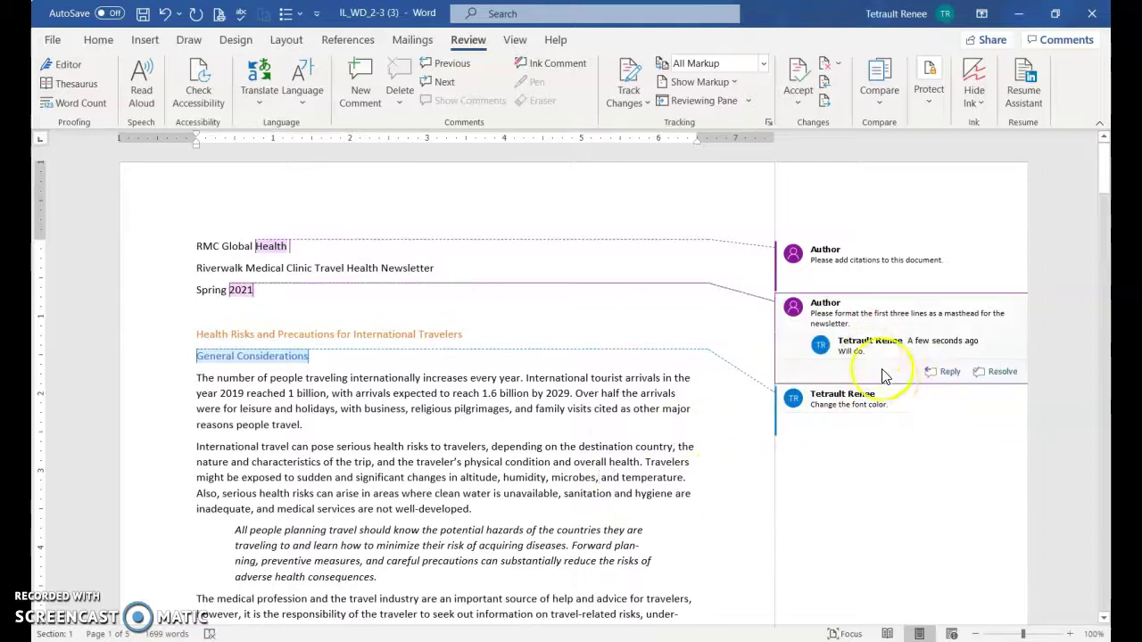
mouse_move(936, 409)
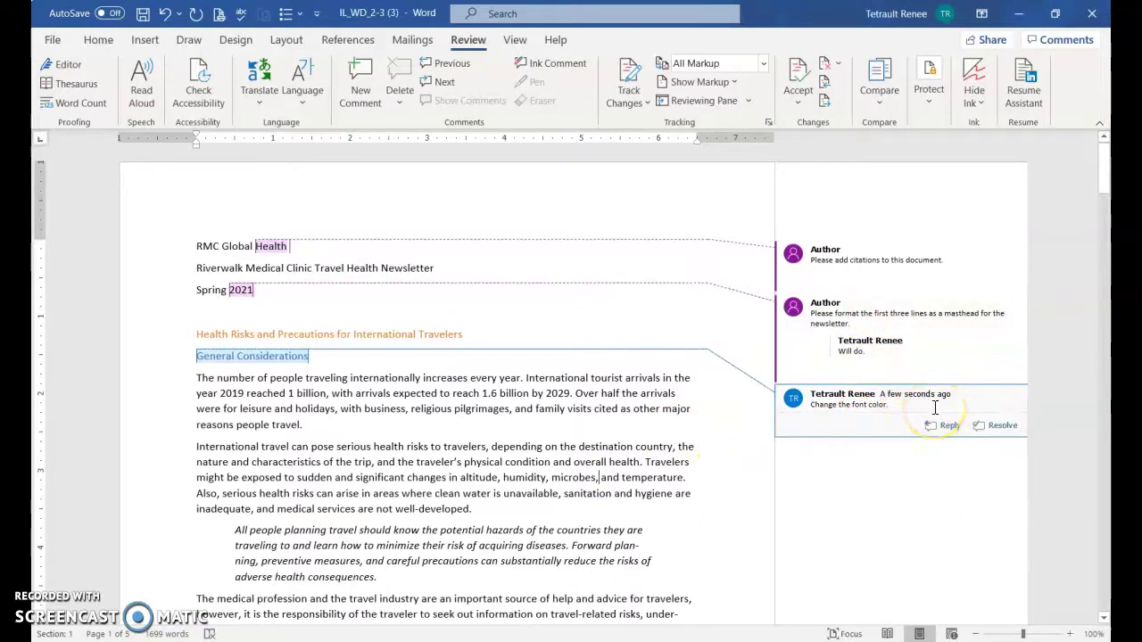
Resolve the add-citations comment
scroll(606, 460, "down", 8)
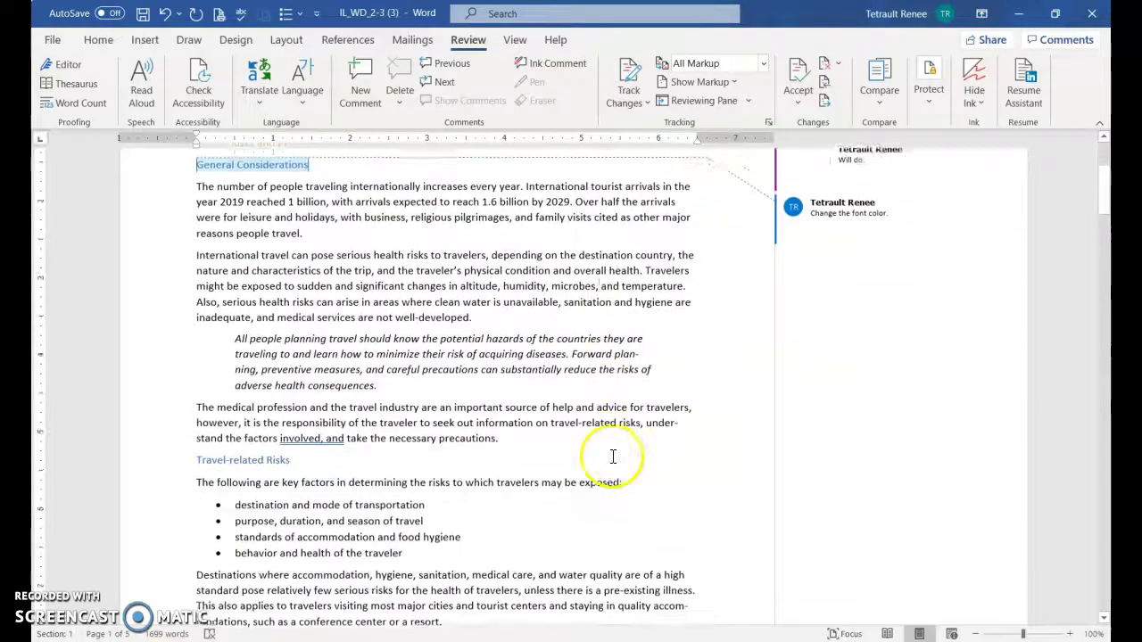
scroll(624, 428, "up", 8)
mouse_move(931, 350)
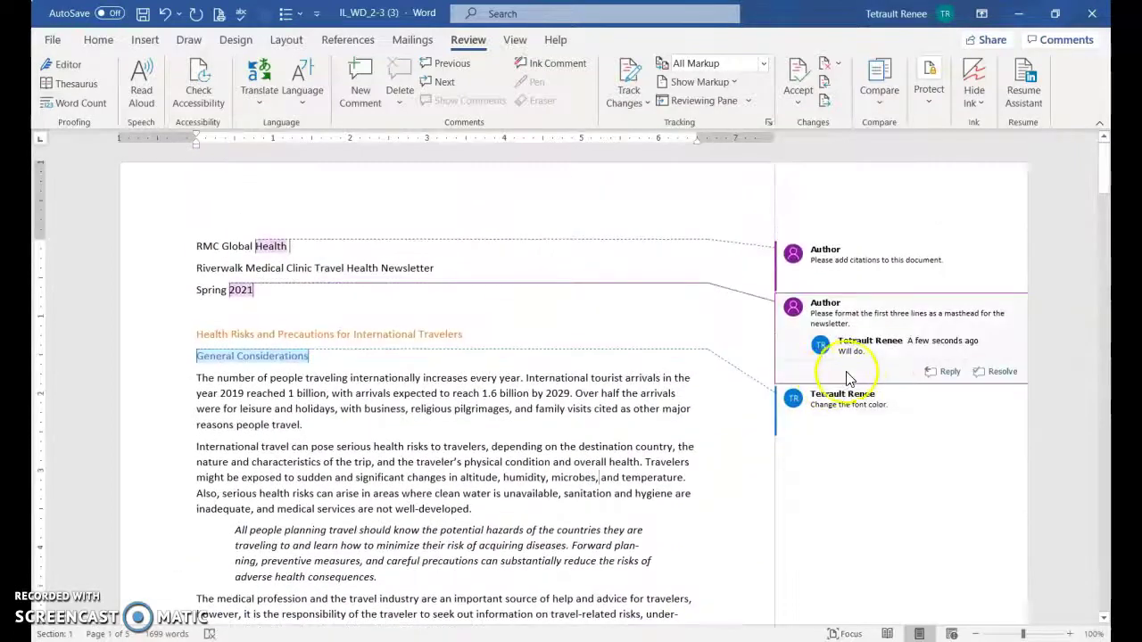
mouse_move(948, 278)
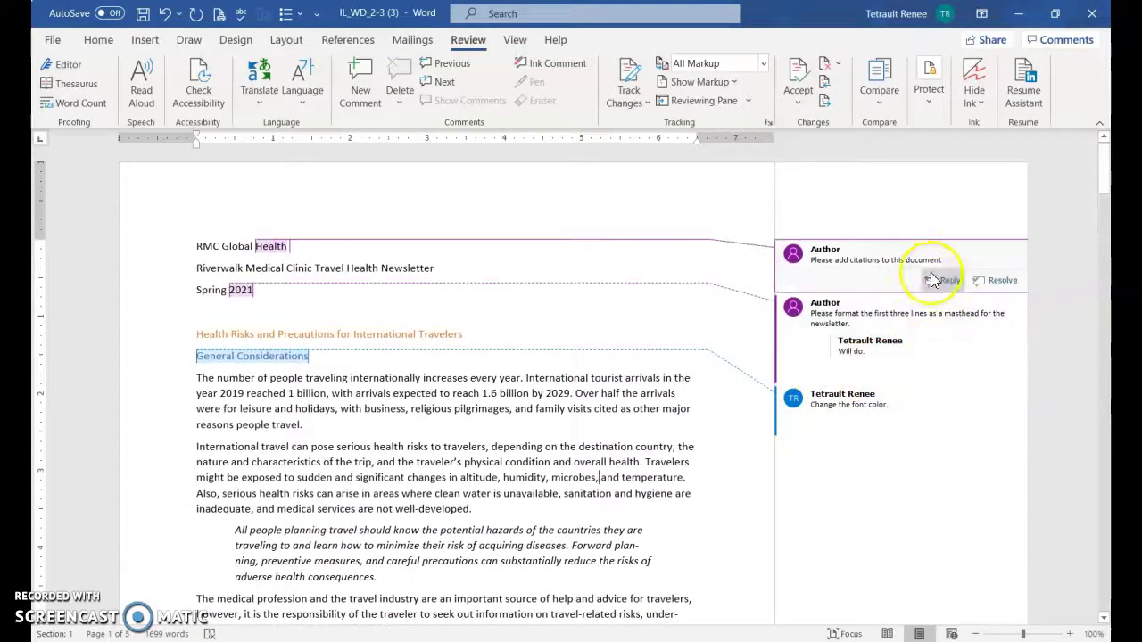
left_click(1002, 281)
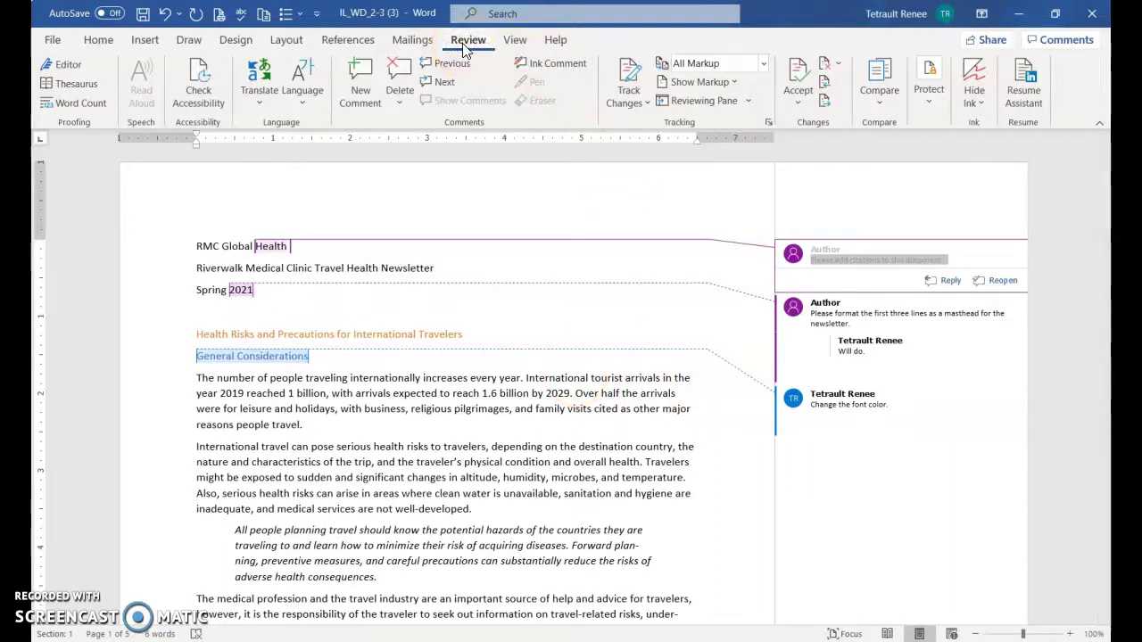
Step through the remaining comments to the page-3 footnote request, then delete all comments in the document
left_click(431, 86)
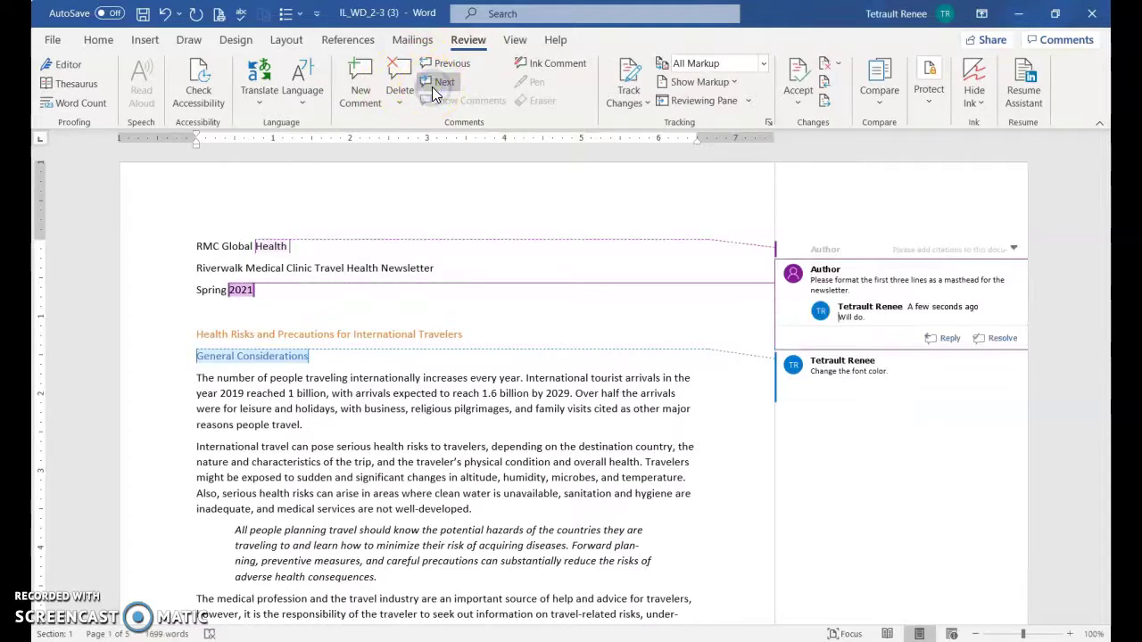
left_click(432, 86)
left_click(432, 87)
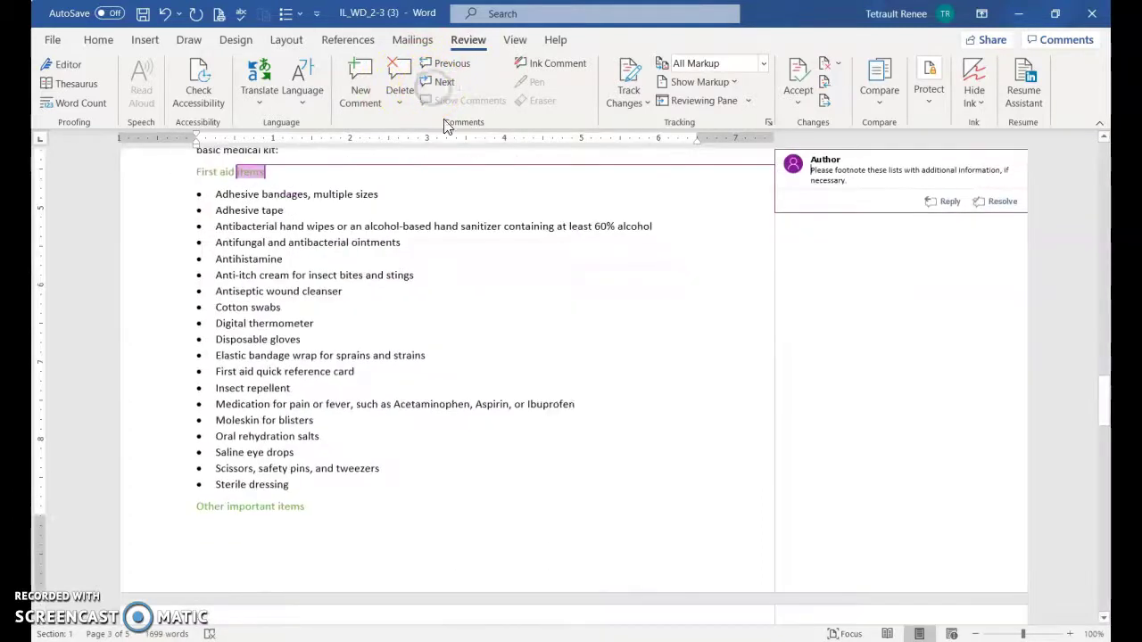
left_click(506, 228)
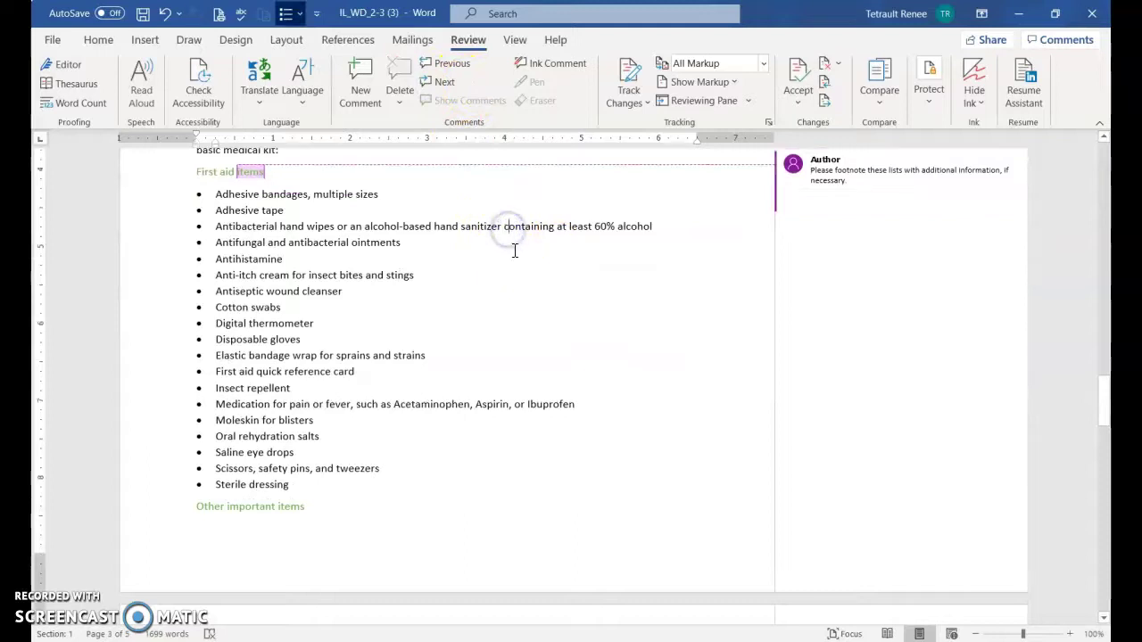
scroll(331, 285, "up", 3)
scroll(389, 302, "up", 2)
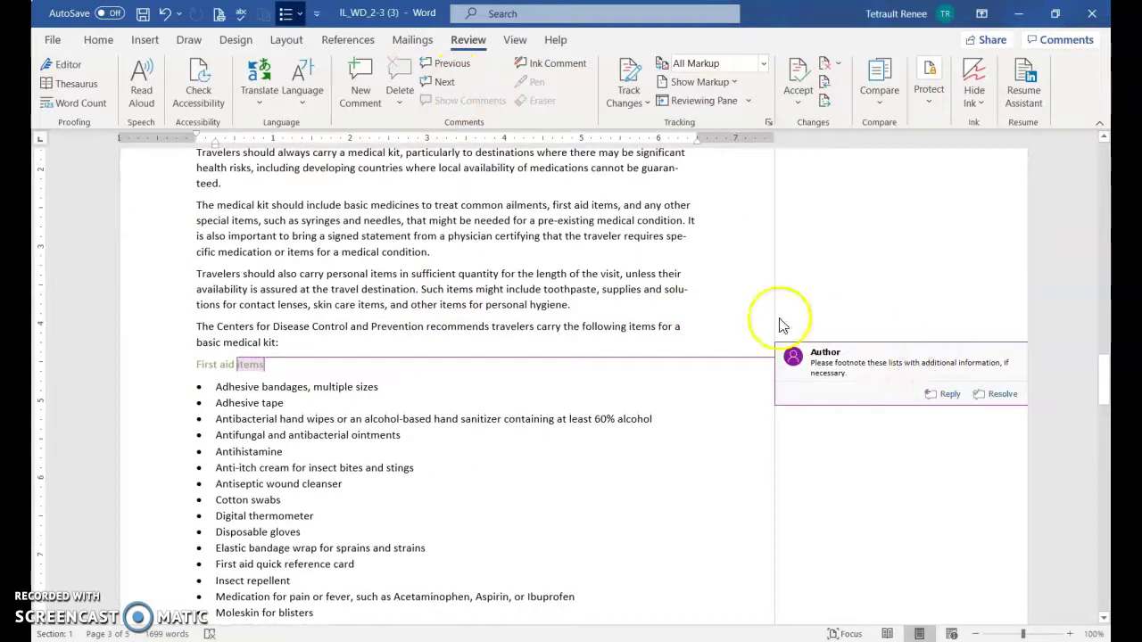
scroll(500, 267, "up", 2)
mouse_move(988, 486)
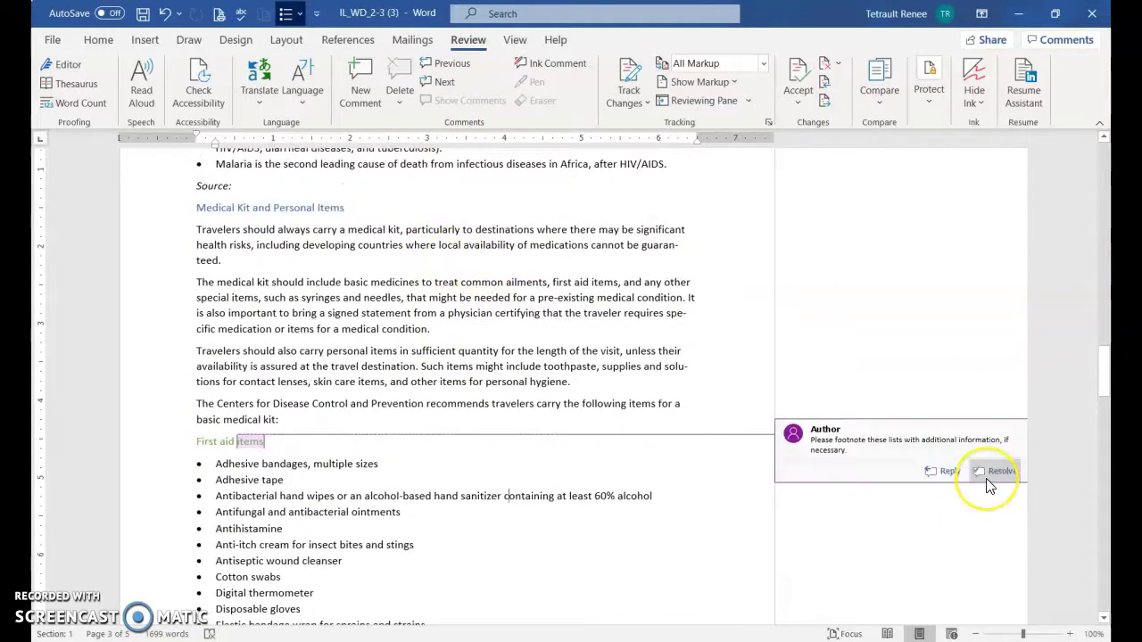
left_click(950, 473)
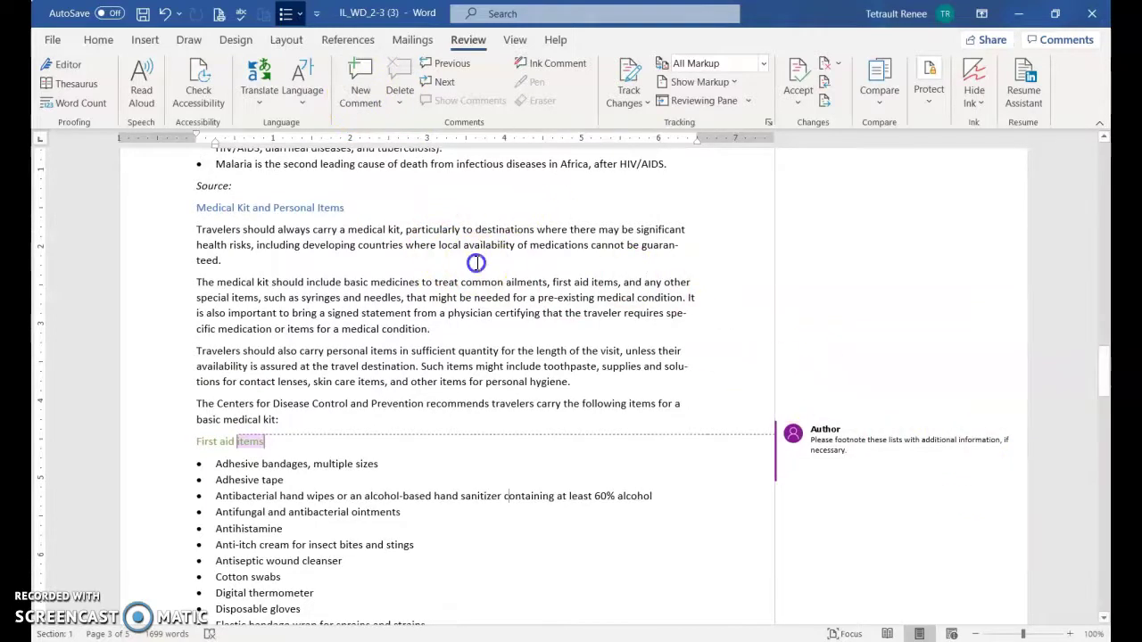
left_click(413, 104)
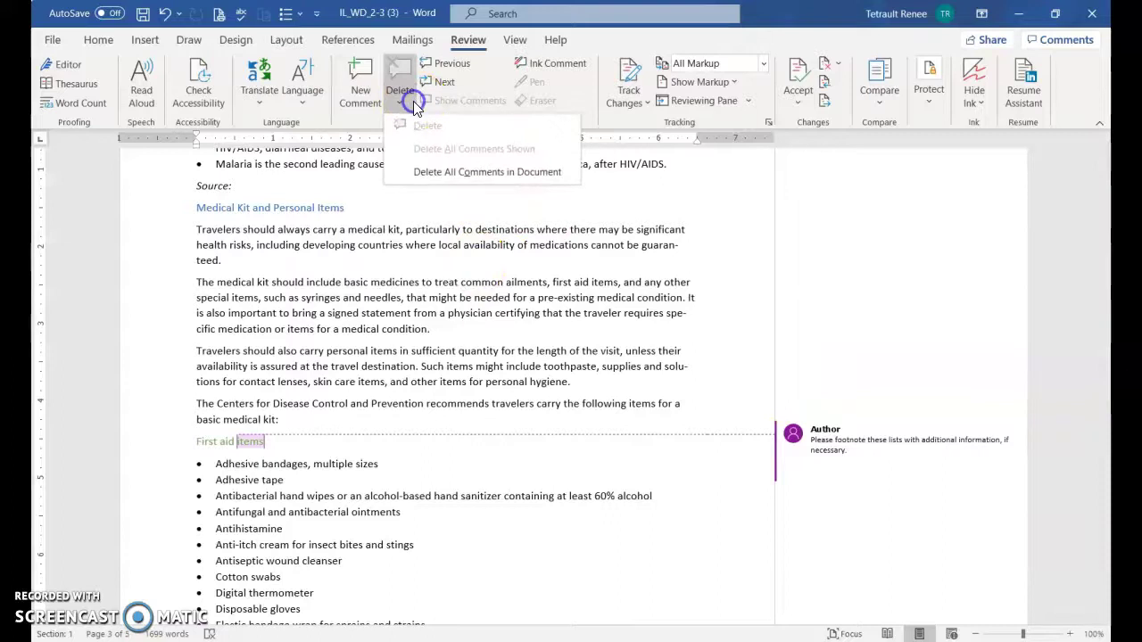
left_click(483, 174)
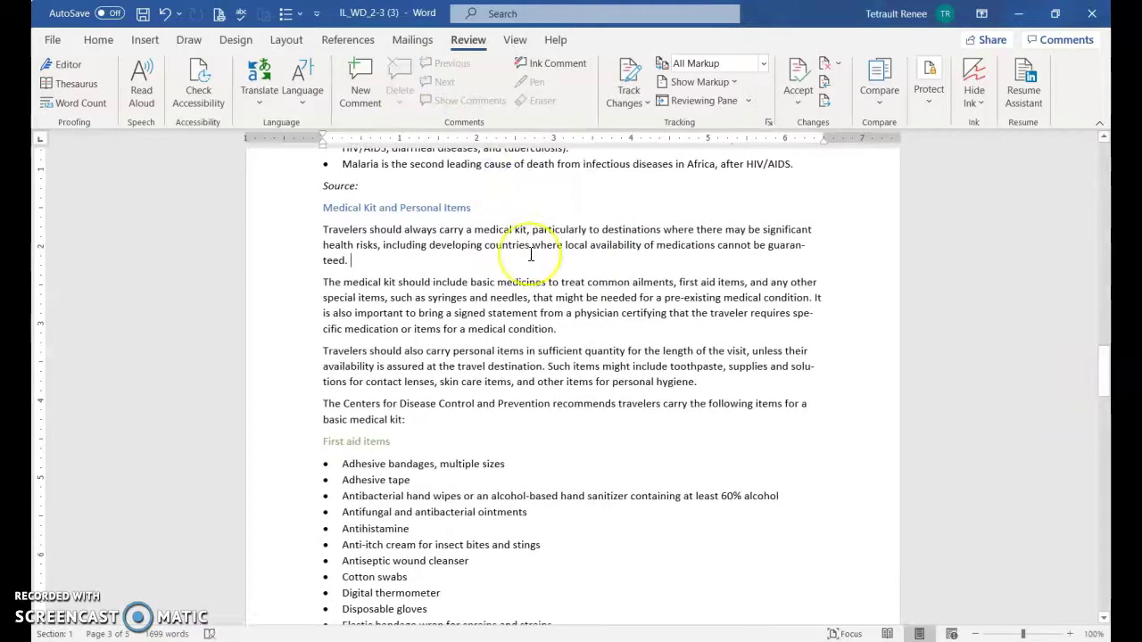
Apply the Title style to the heading at the top of the document
key("ctrl+Home")
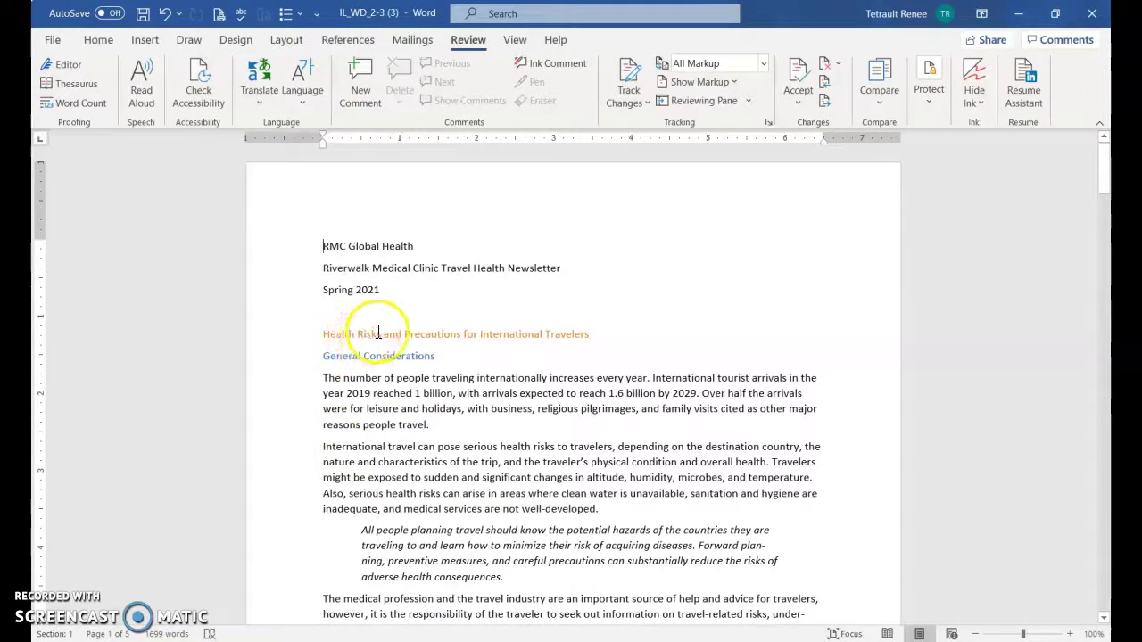
left_click(381, 331)
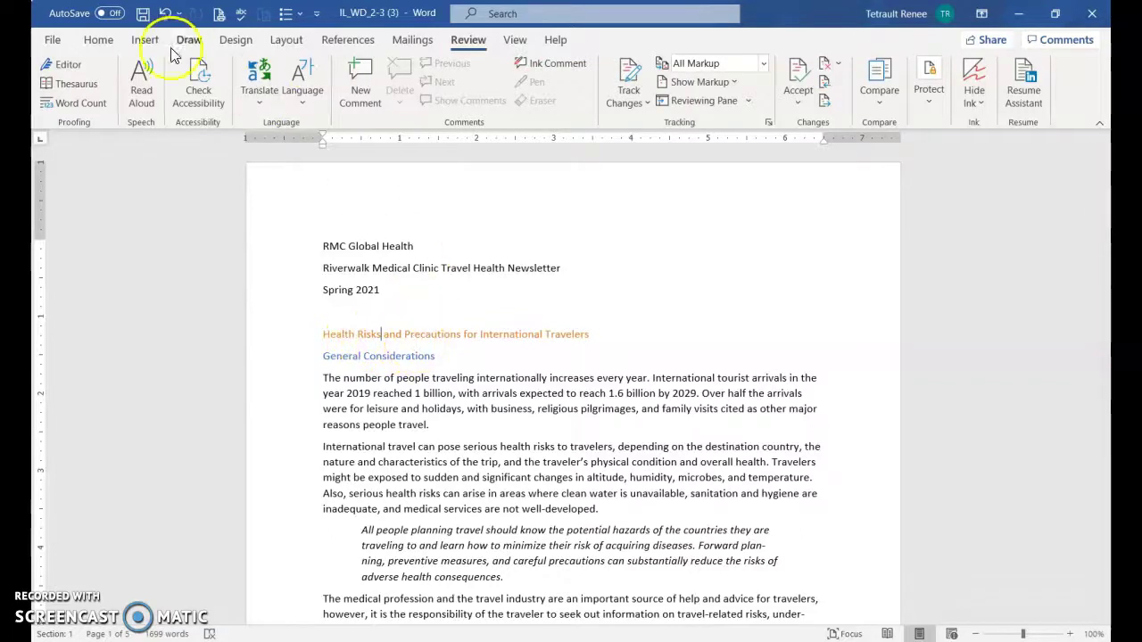
left_click(98, 41)
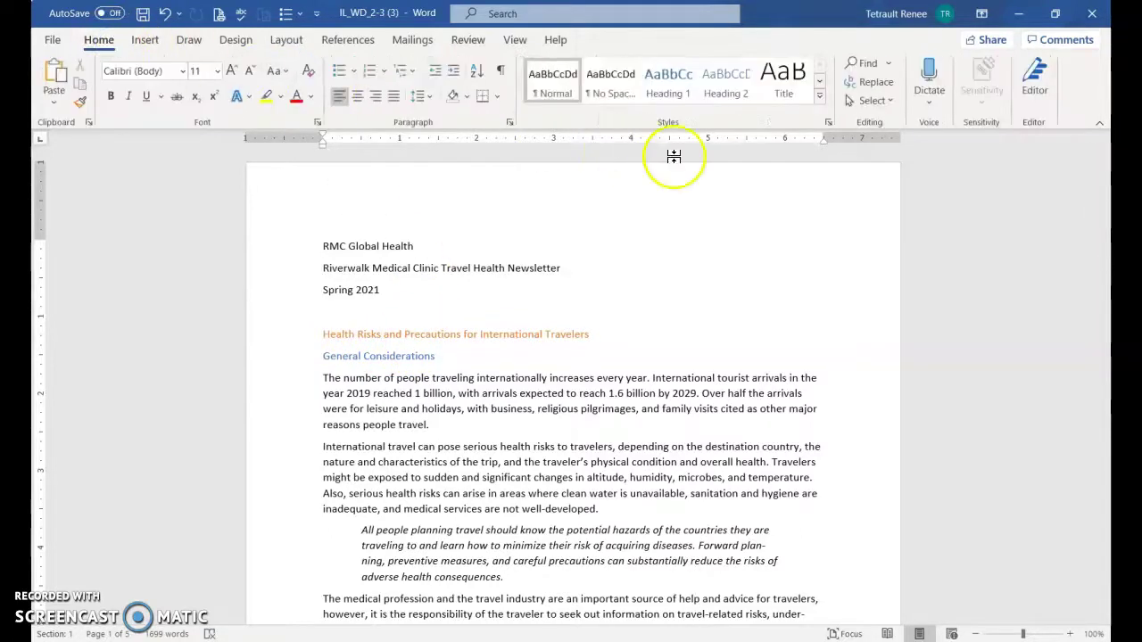
left_click(773, 89)
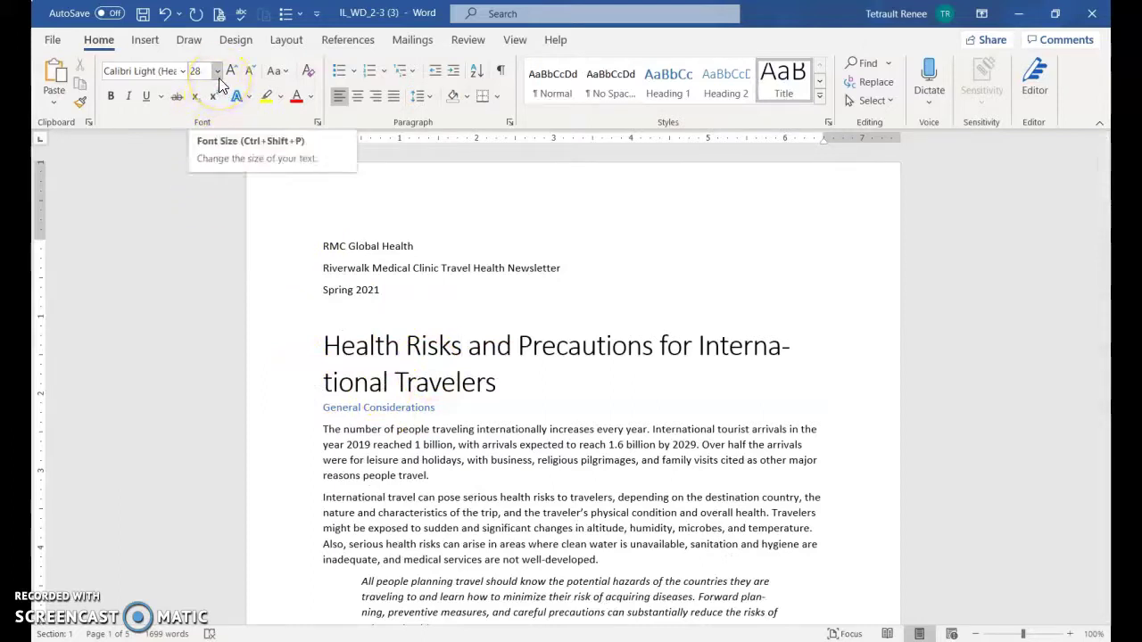
Give the General Considerations line the Heading 1 style
left_click(409, 407)
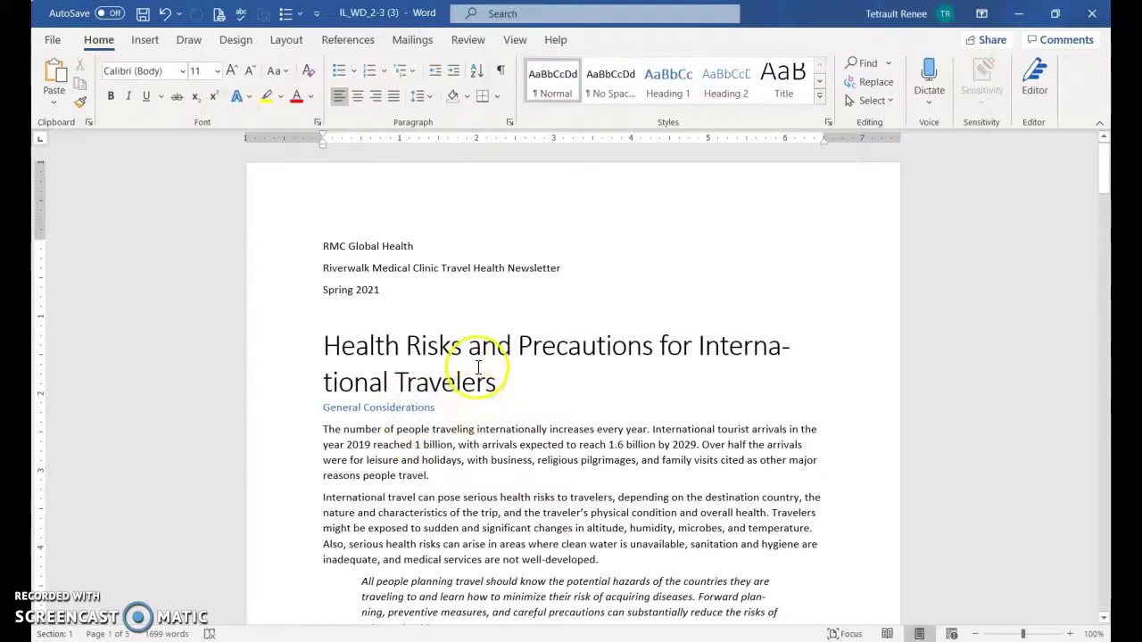
left_click(665, 85)
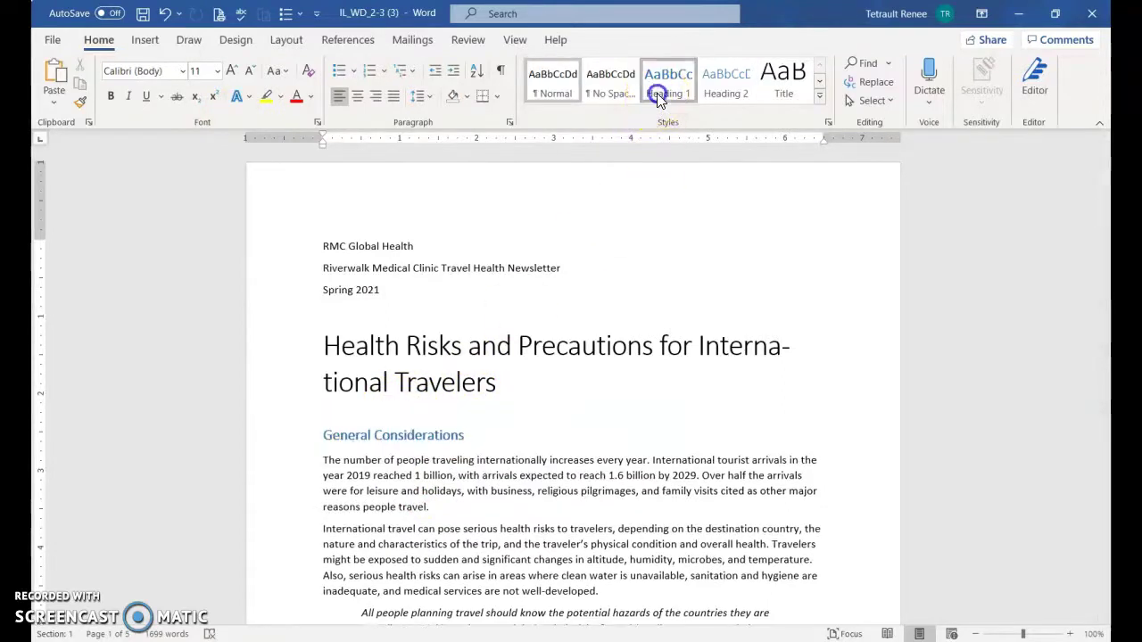
left_click(488, 350)
scroll(476, 416, "down", 2)
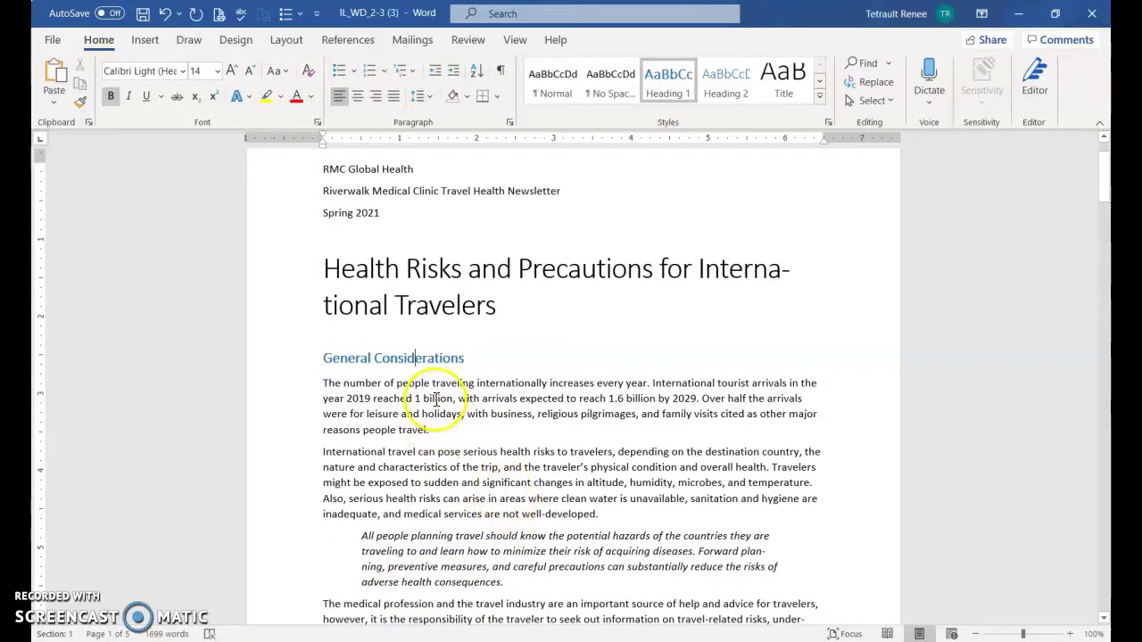
Preview the Design themes on the newsletter and apply Wisp
left_click(485, 304)
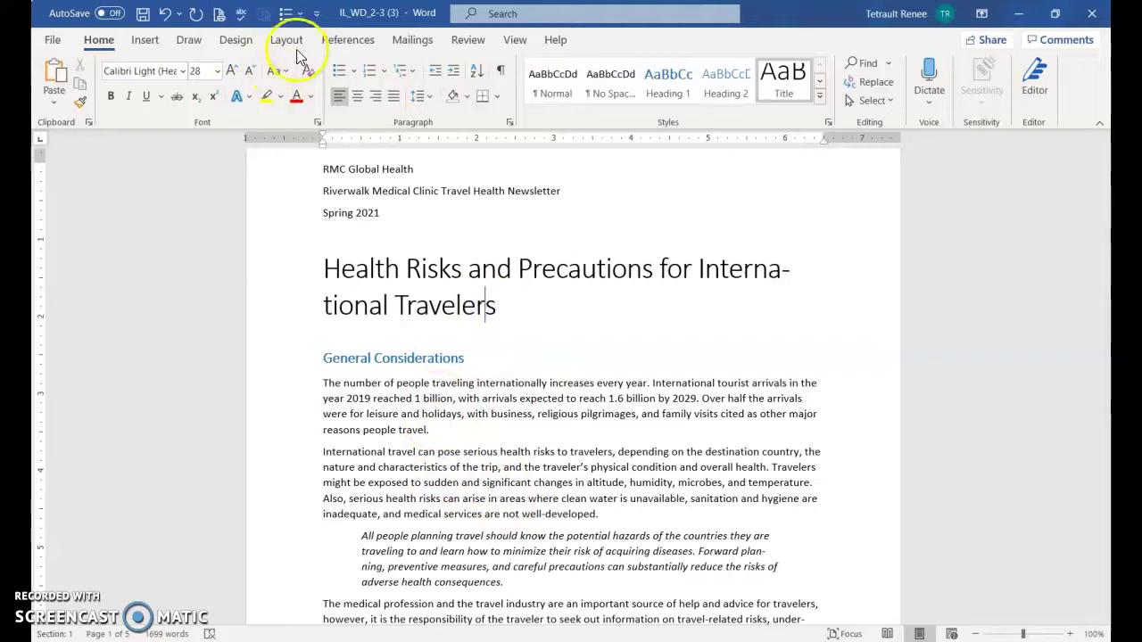
left_click(236, 41)
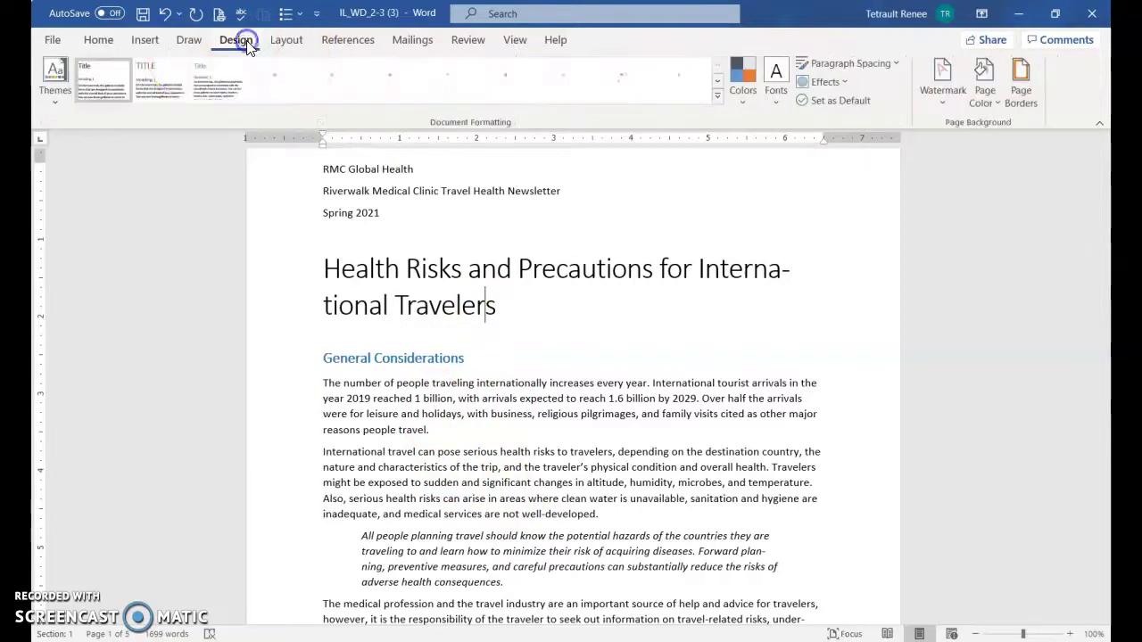
left_click(45, 93)
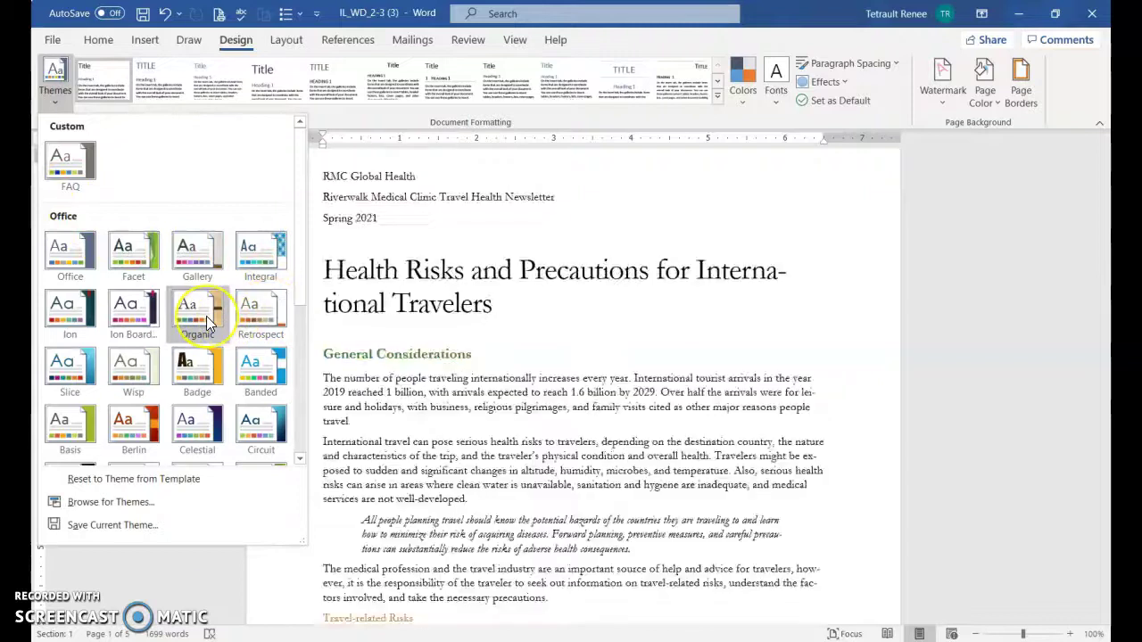
left_click(255, 362)
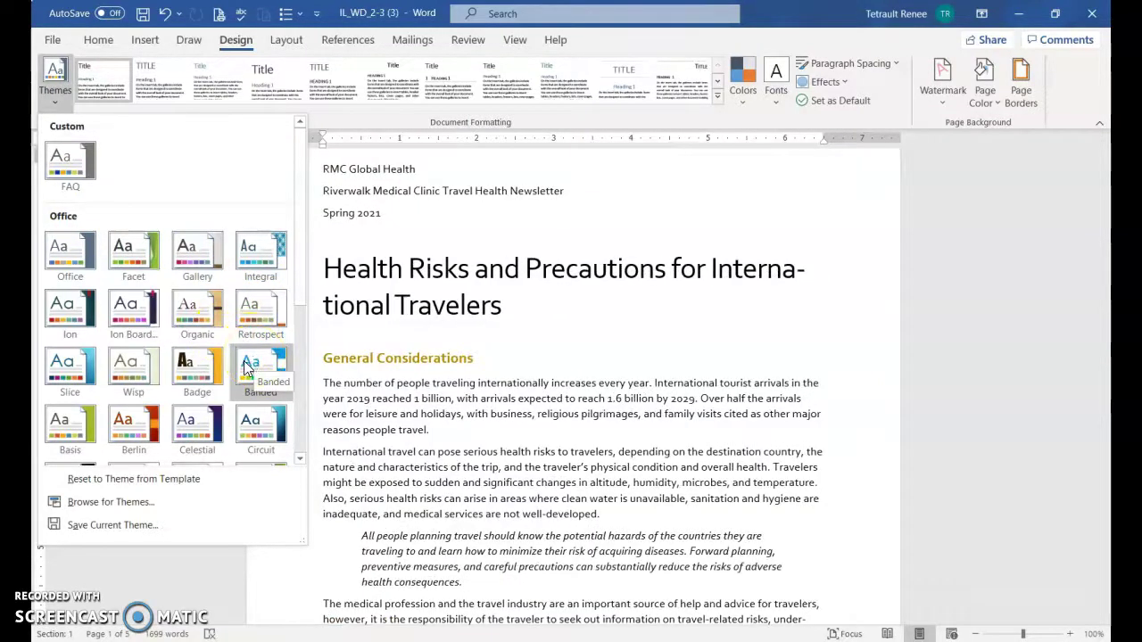
left_click(123, 373)
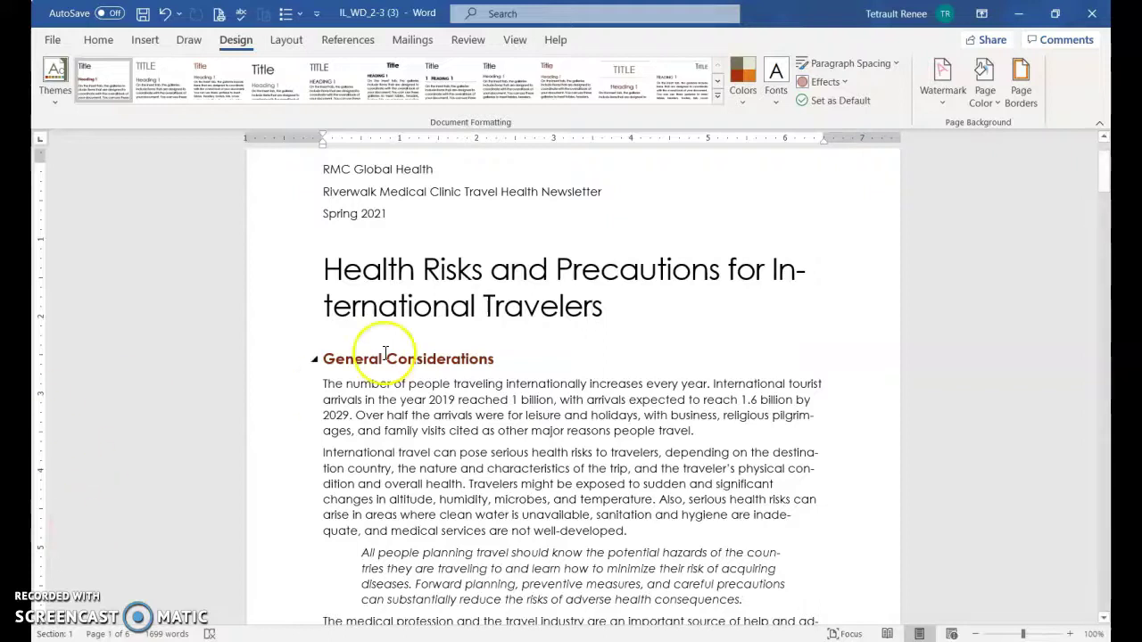
Reduce the selected title from 28 pt to 18 pt, stepping down through 26, 24, 22 and 20
mouse_move(321, 268)
left_mouse_down()
mouse_move(591, 306)
mouse_move(576, 308)
left_mouse_up()
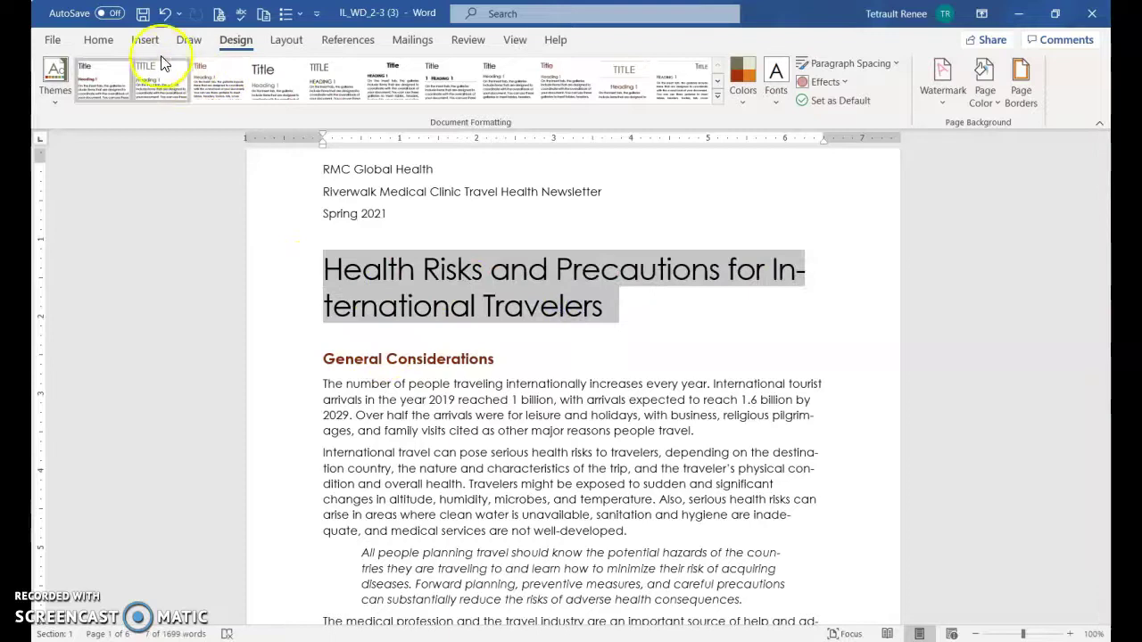
left_click(99, 39)
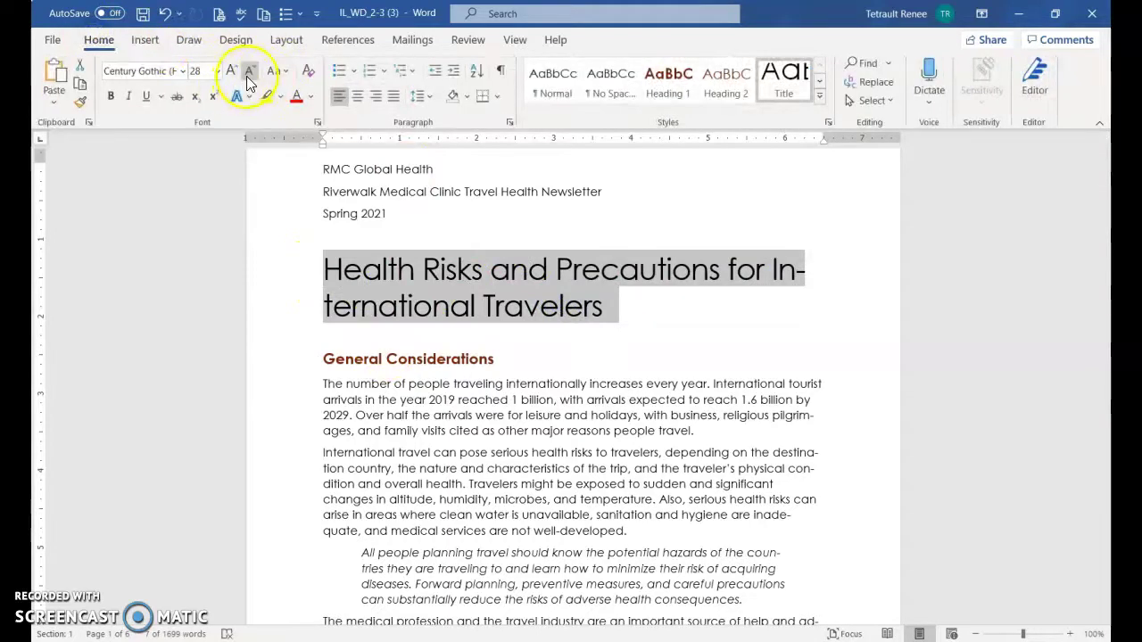
left_click(249, 75)
left_click(249, 75)
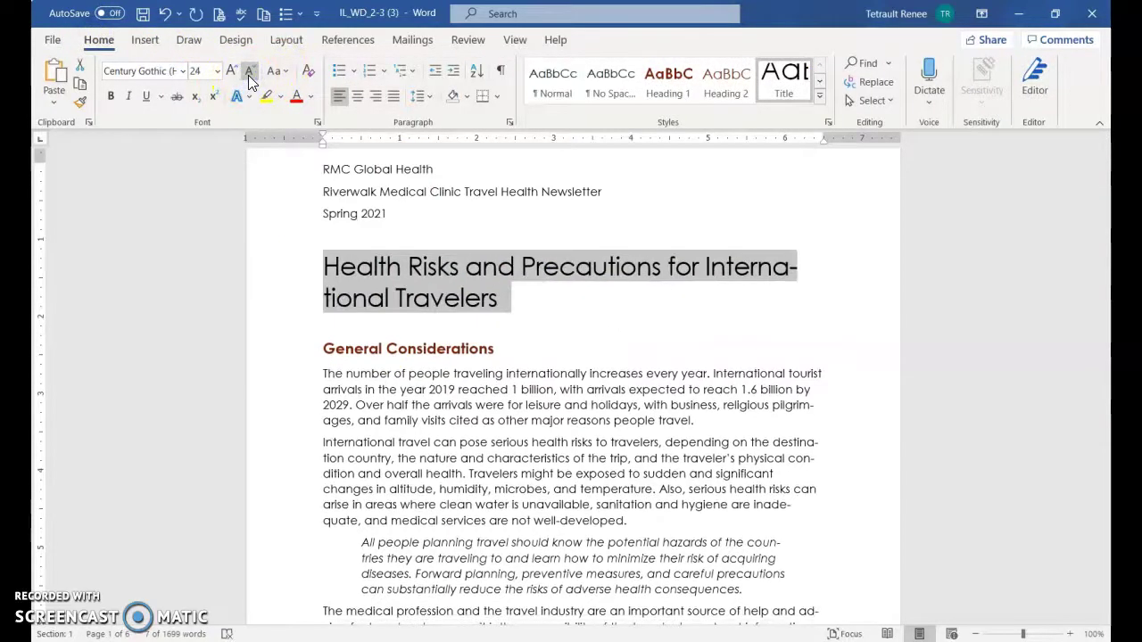
left_click(249, 75)
left_click(249, 75)
left_click(250, 75)
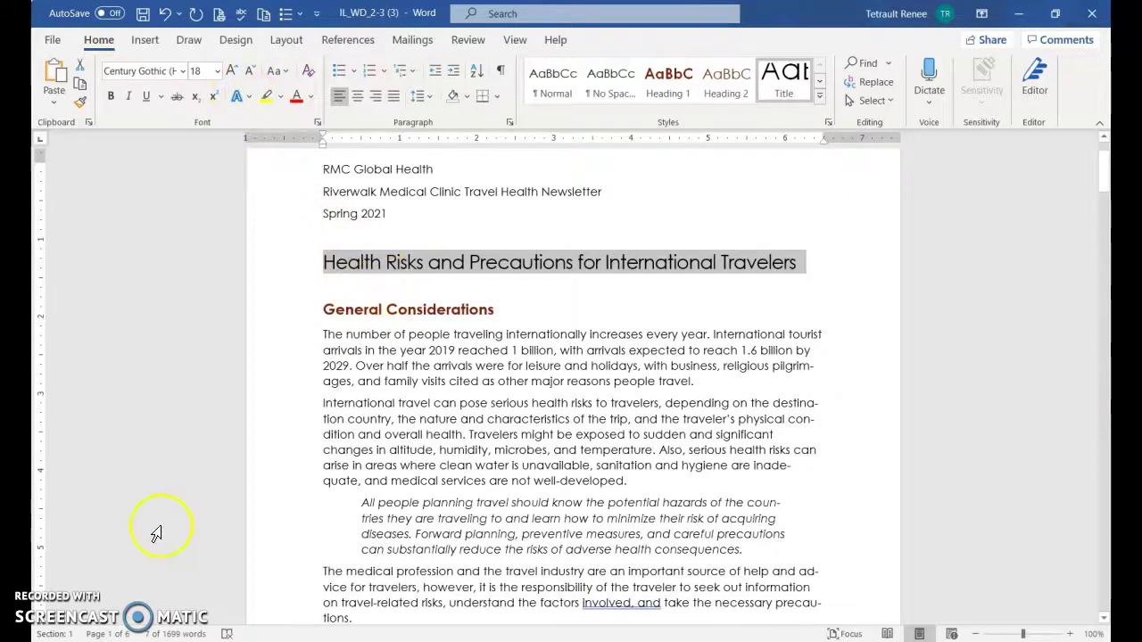
left_click(330, 262)
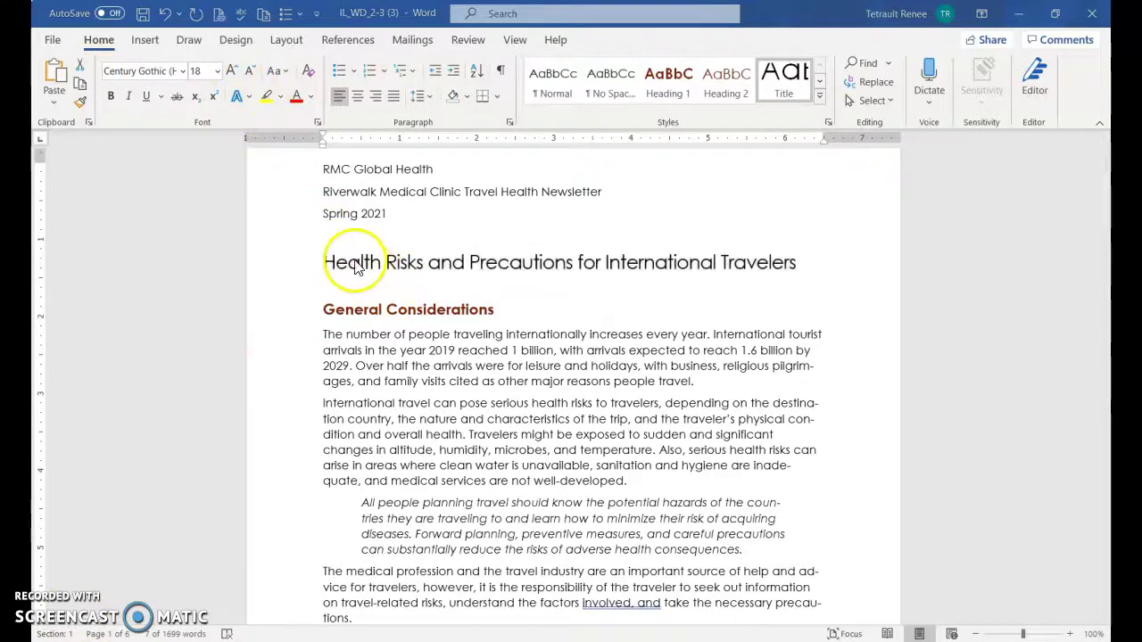
triple_click(346, 267)
left_click(359, 266)
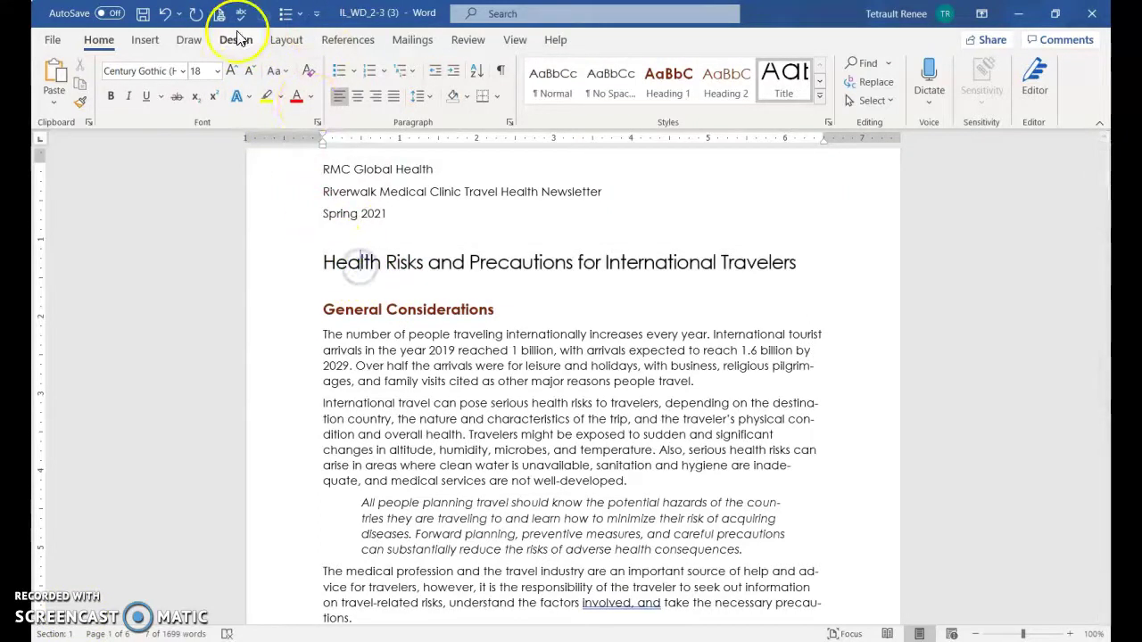
left_click(236, 39)
left_click(51, 88)
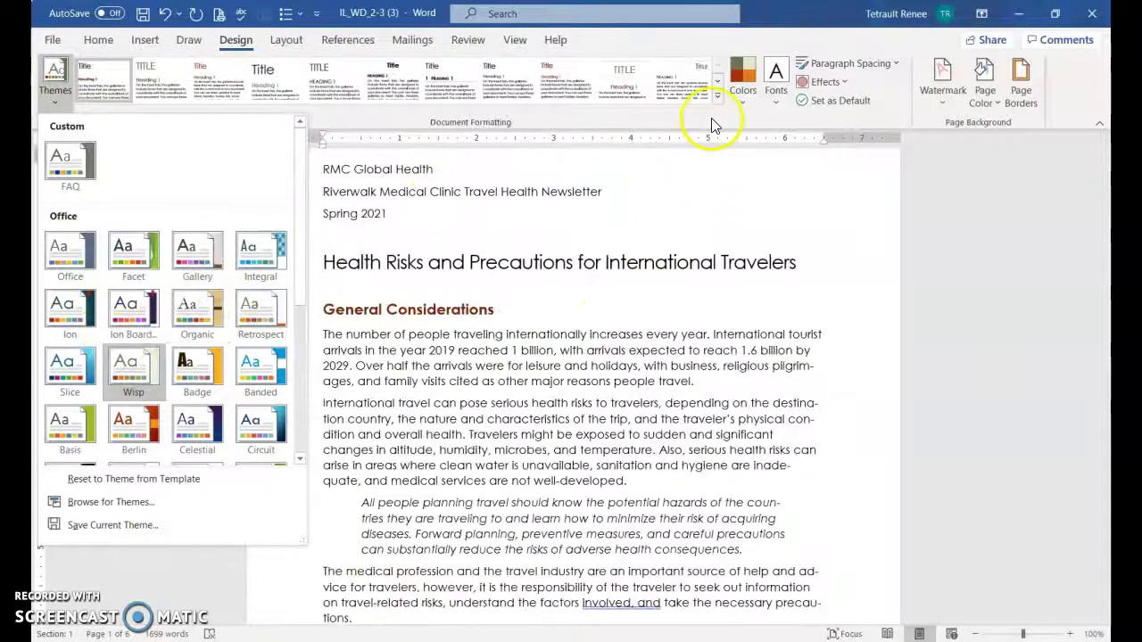
Apply the Violet II colour scheme so the headings turn purple
left_click(752, 89)
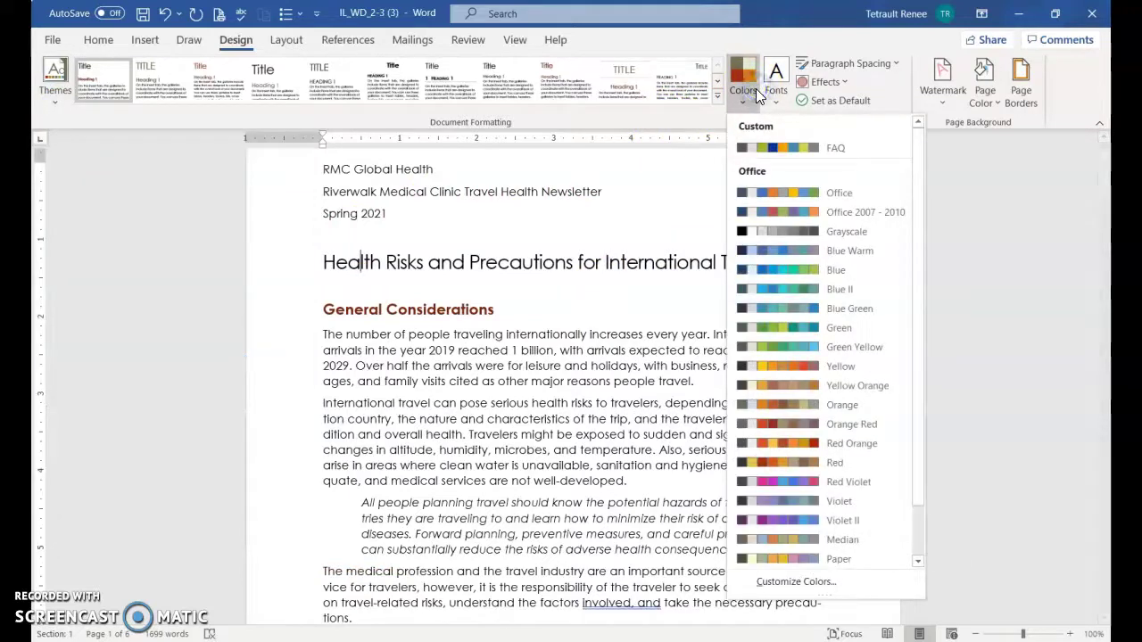
left_click(842, 526)
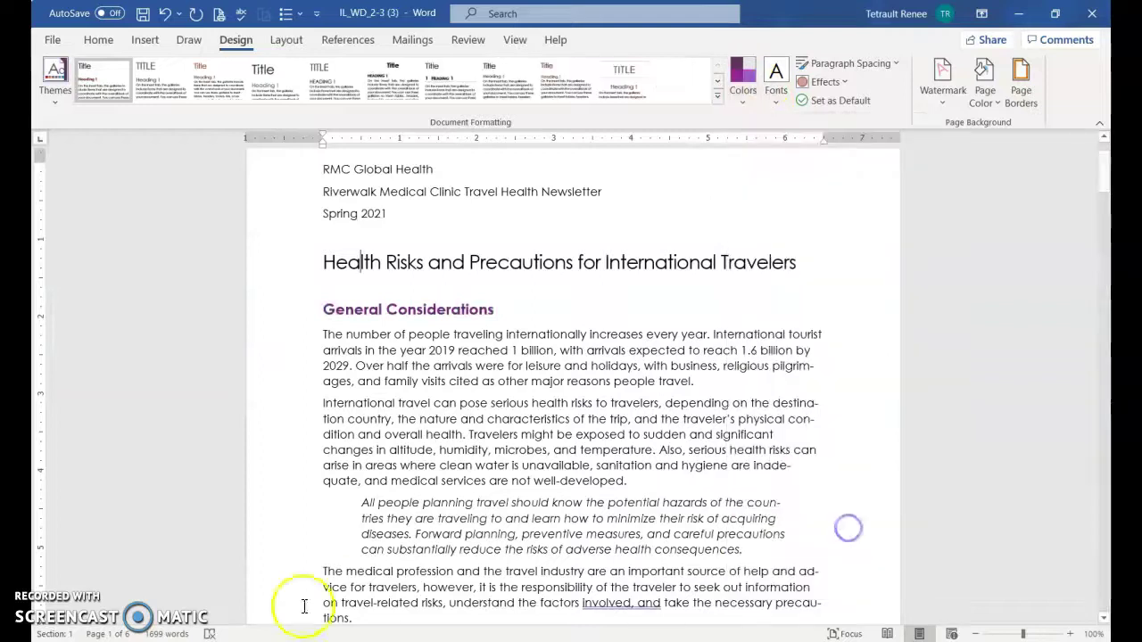
Make Travel-related Risks and Medical Consultation Before Travel Heading 1 headings
left_click(98, 40)
left_click(323, 306)
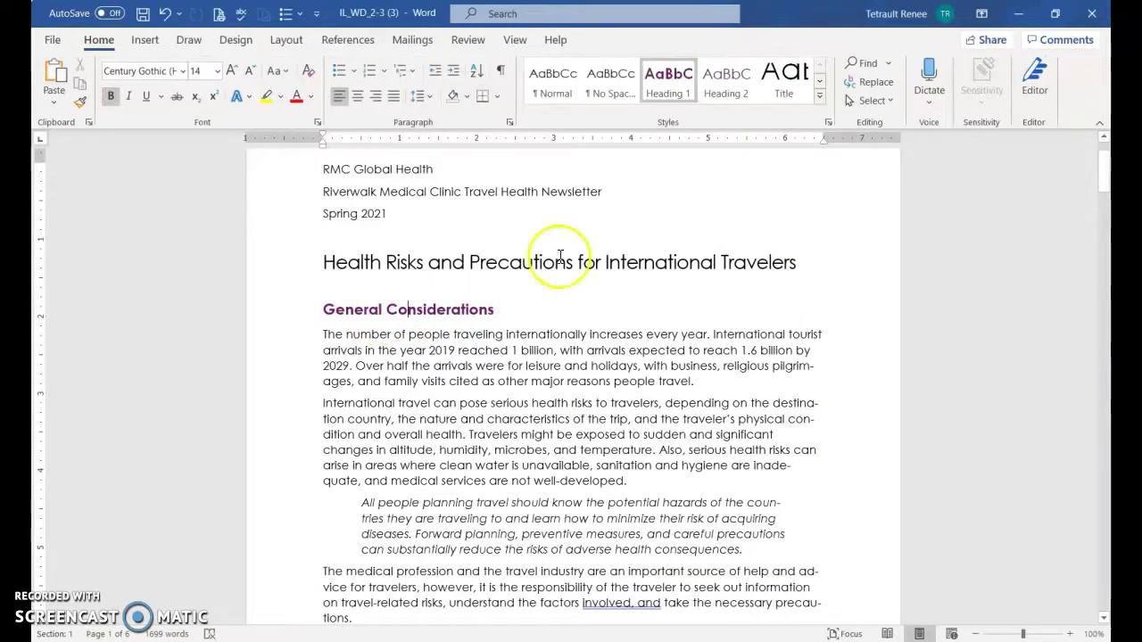
scroll(581, 351, "down", 3)
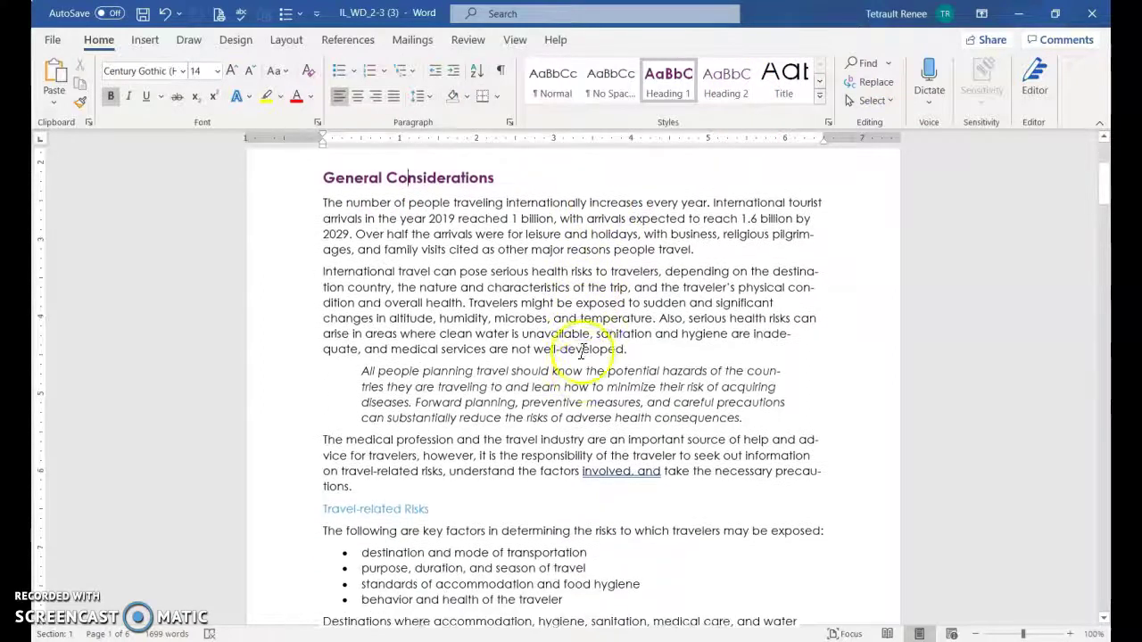
left_click(290, 495)
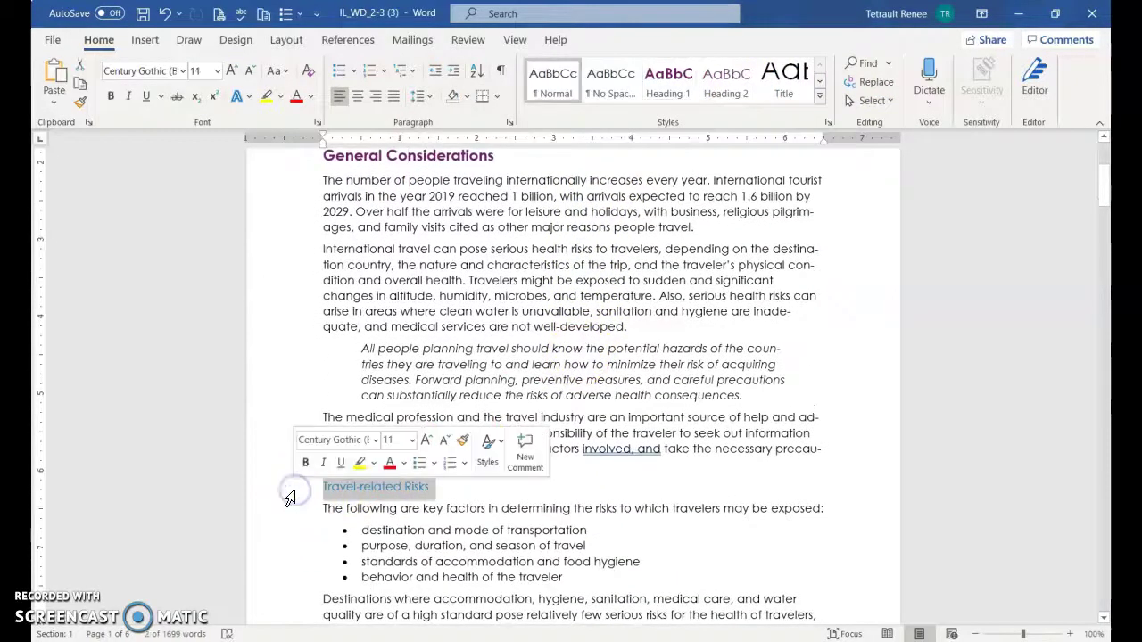
left_click(644, 94)
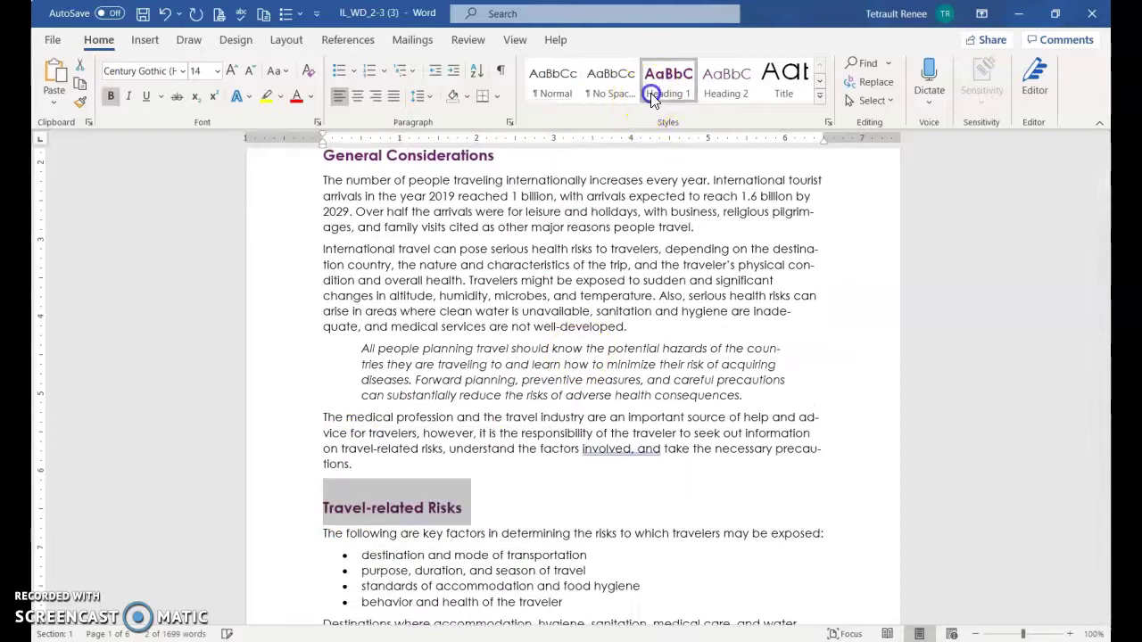
scroll(523, 377, "down", 12)
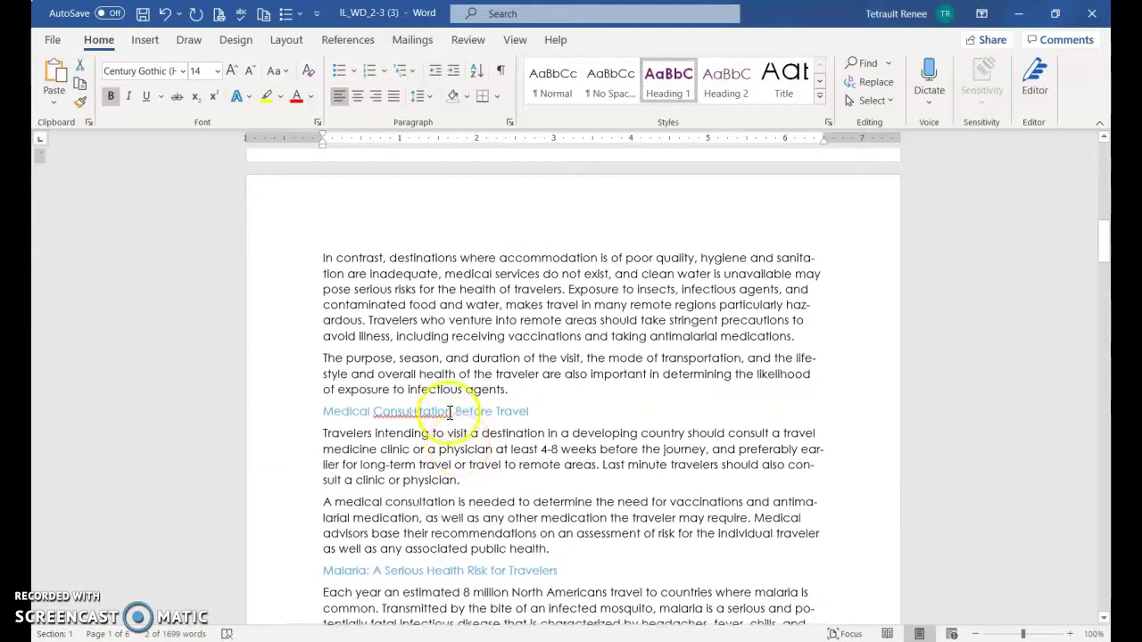
left_click(448, 412)
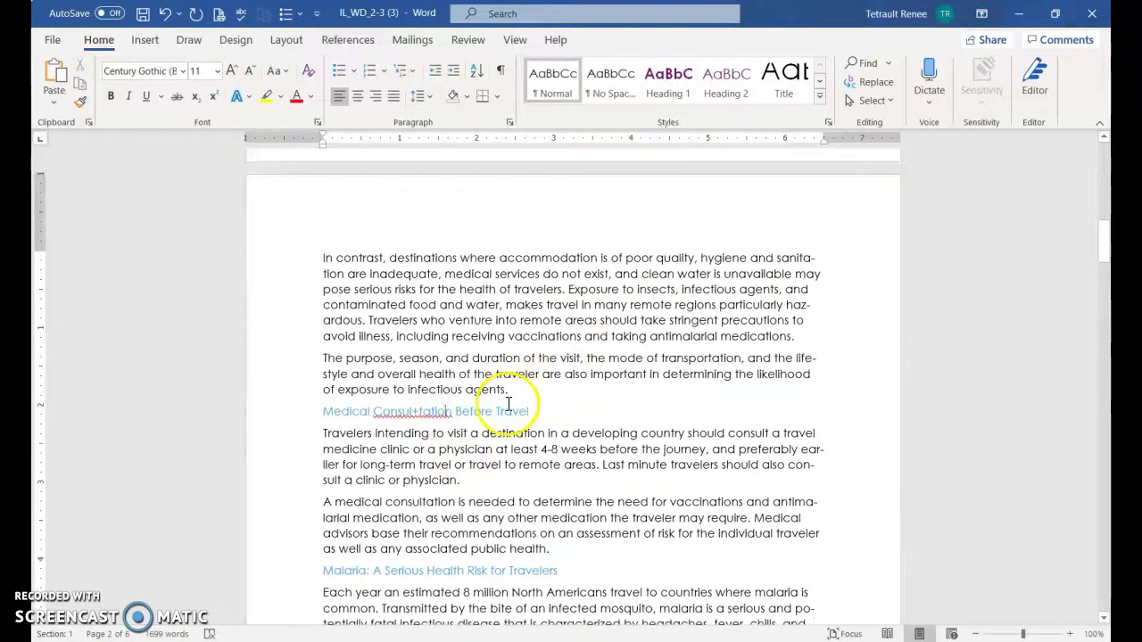
left_click(664, 90)
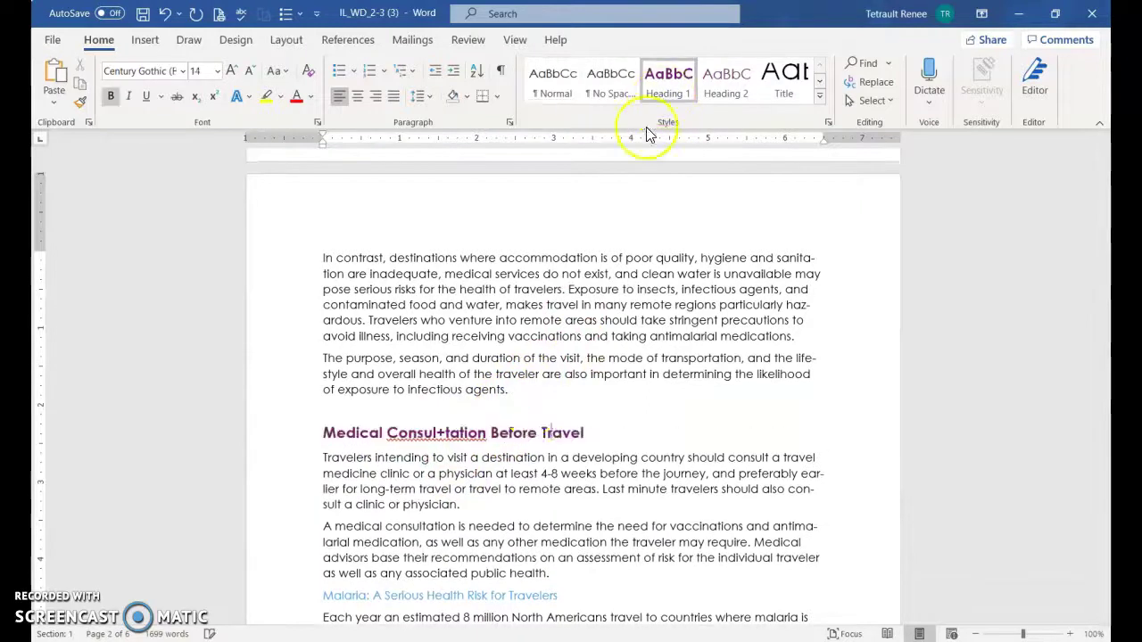
left_click(665, 89)
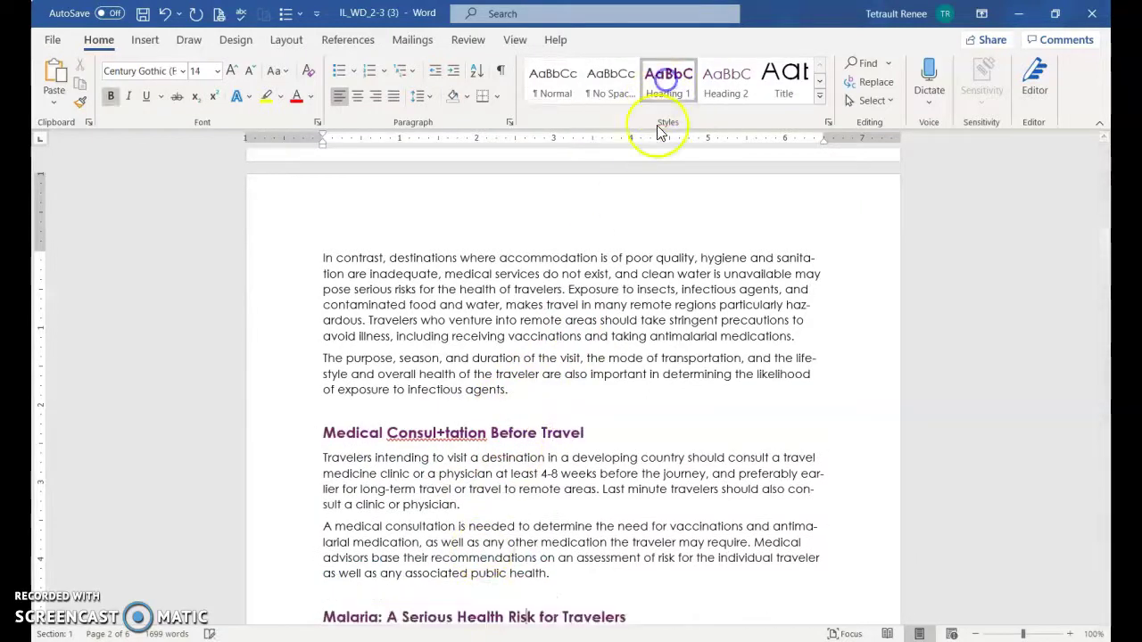
Make Malaria Worldwide and Medical Kit and Personal Items Heading 1 headings
scroll(544, 328, "down", 10)
scroll(544, 329, "down", 10)
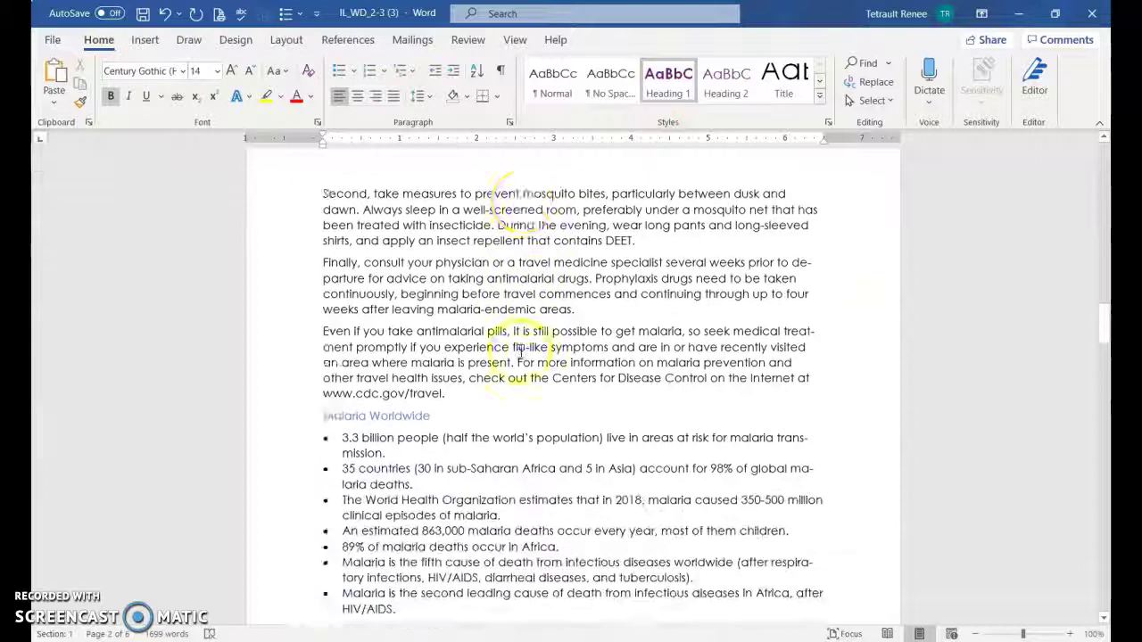
left_click(409, 337)
left_click(667, 89)
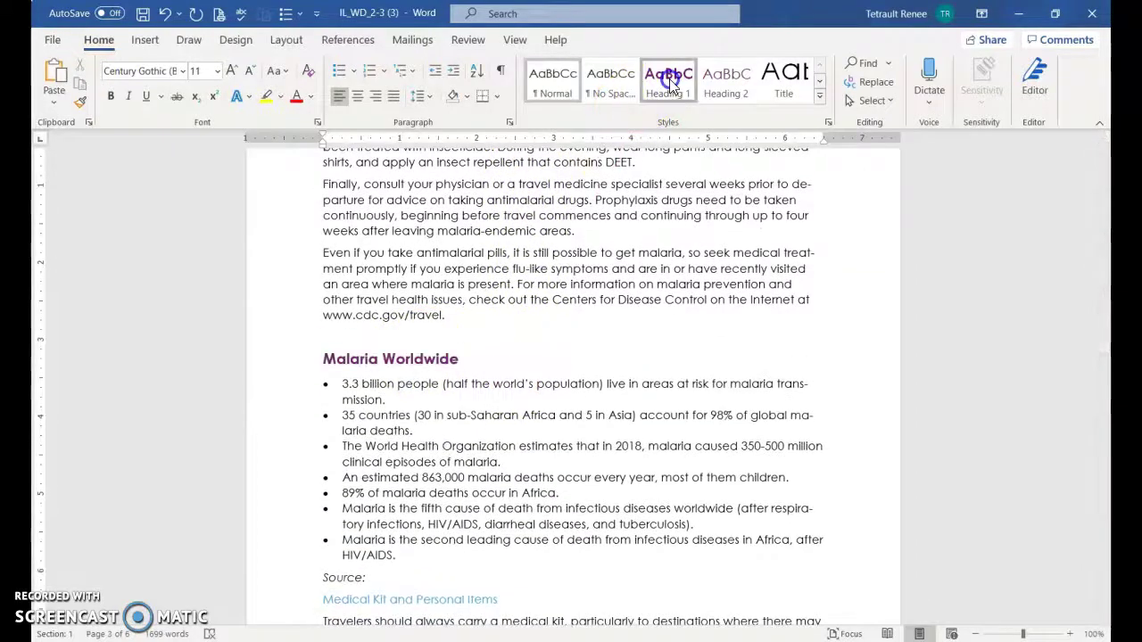
scroll(382, 443, "down", 3)
left_click(381, 444)
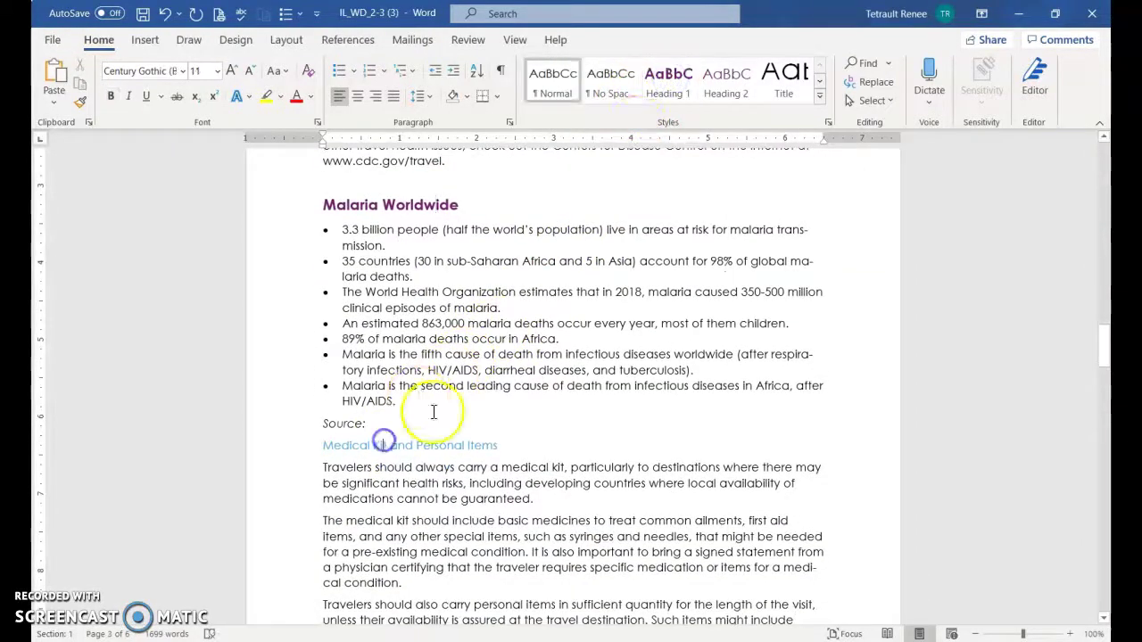
left_click(667, 85)
Make First aid Items and Other important items Heading 1 headings
scroll(499, 343, "down", 7)
scroll(499, 343, "down", 6)
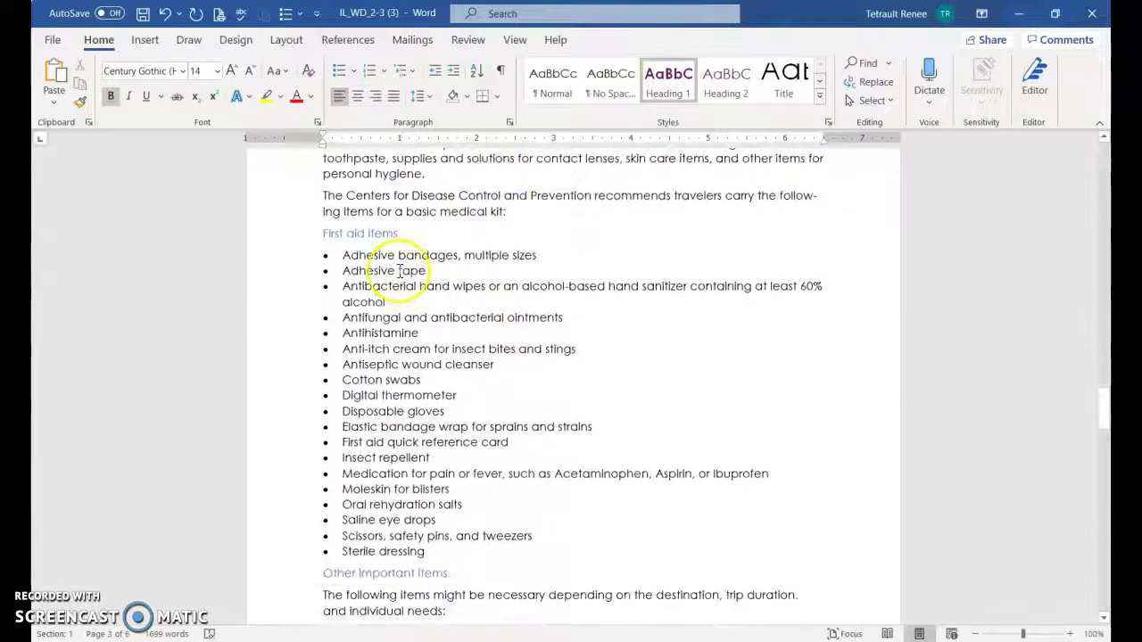
left_click(395, 233)
left_click(675, 97)
scroll(535, 303, "down", 5)
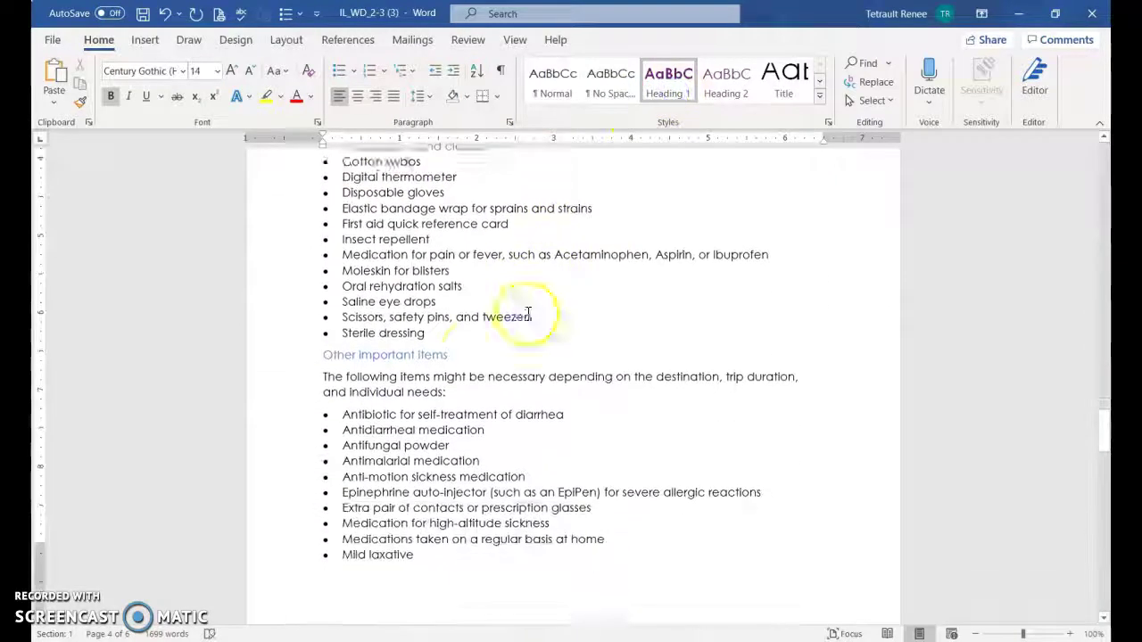
left_click(397, 333)
left_click(669, 85)
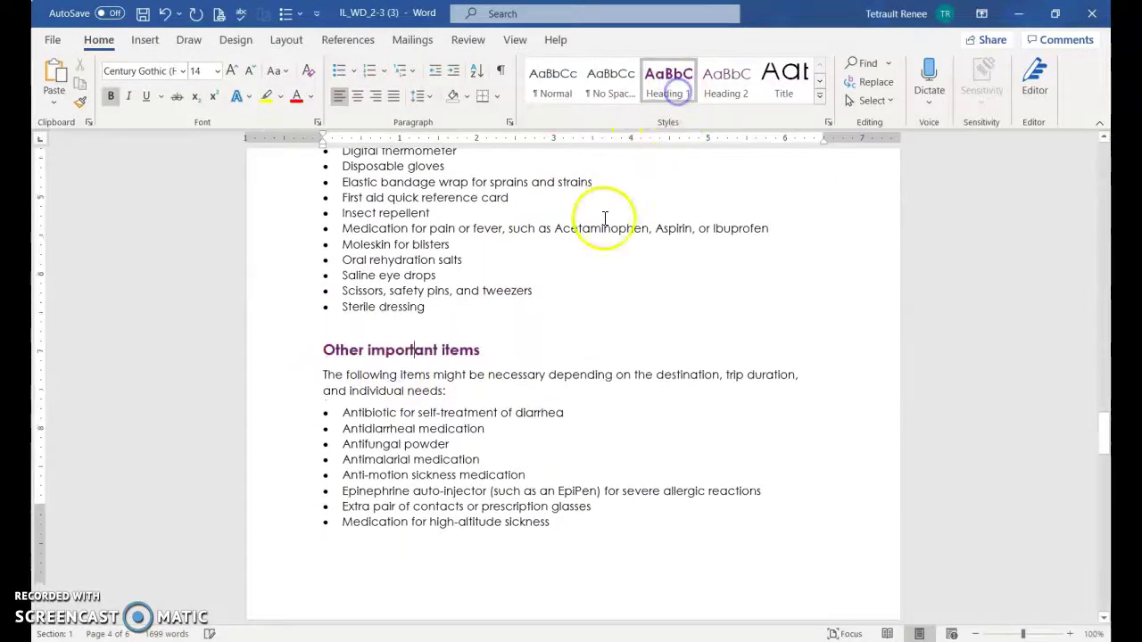
Apply Heading 1 to Contact card and Insurance for Travelers together, then select Traveler's Checklist
scroll(571, 259, "down", 7)
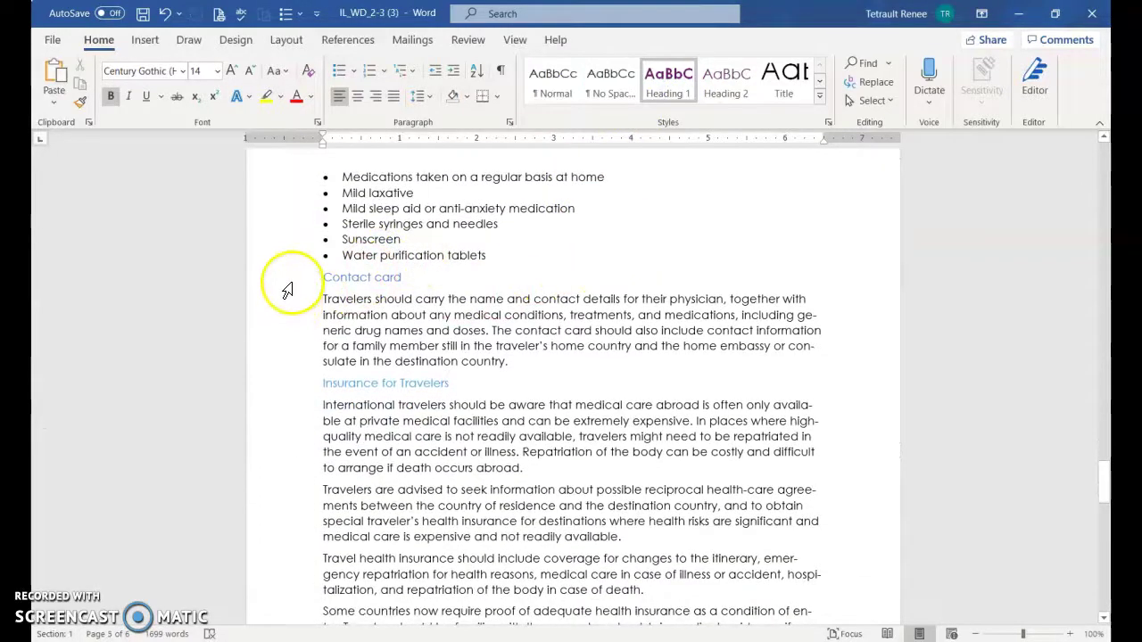
left_click(287, 283)
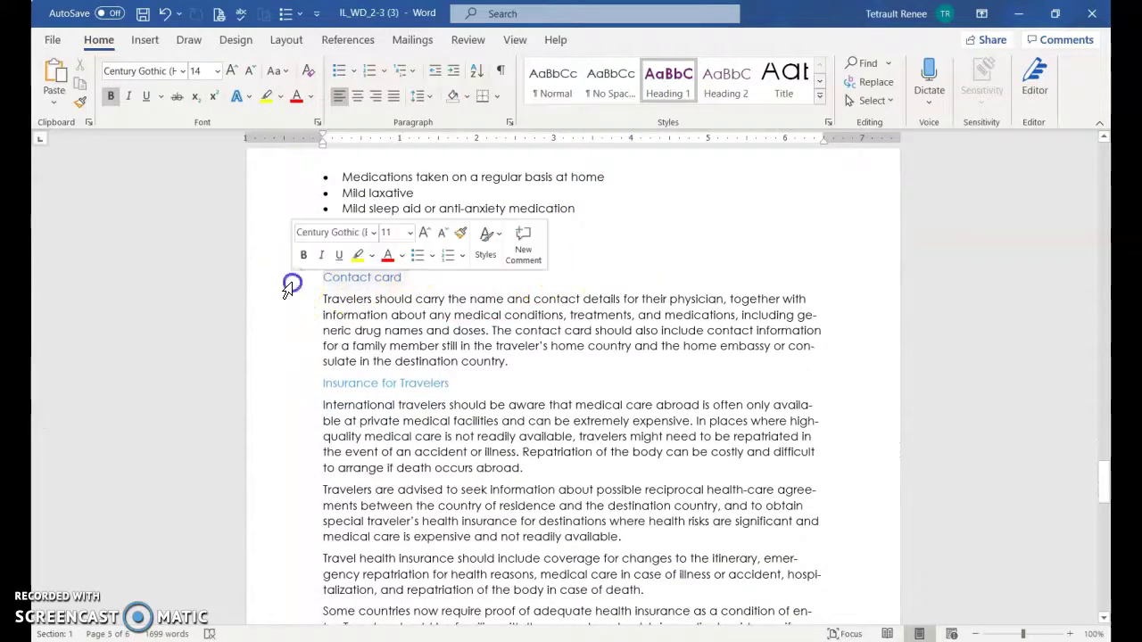
left_click(287, 385, "ctrl")
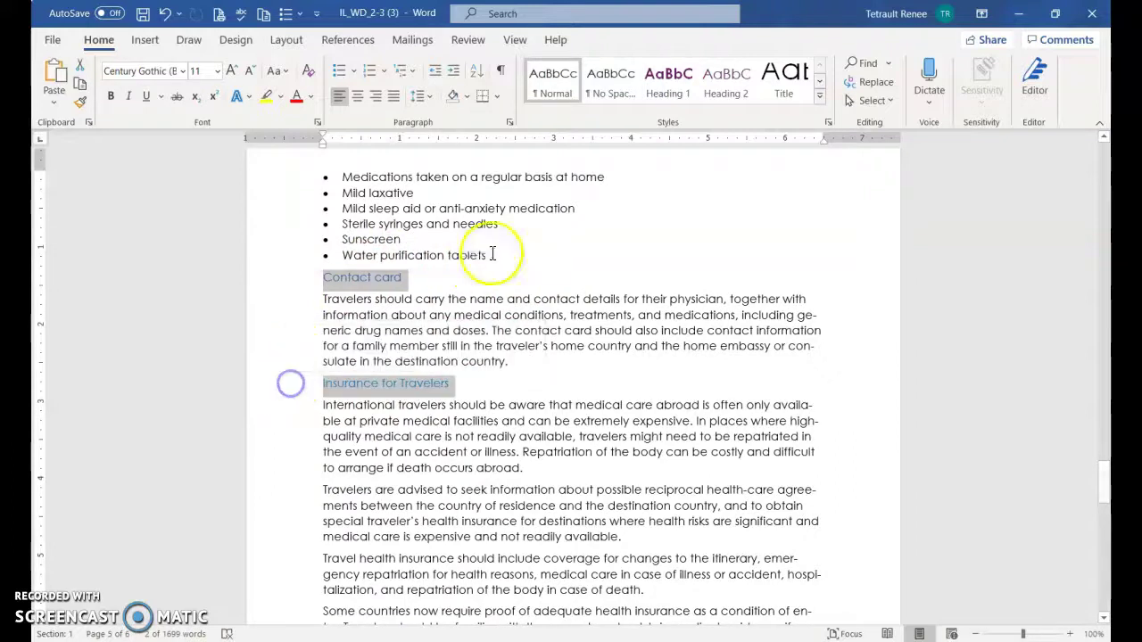
left_click(668, 83)
left_click(548, 412)
scroll(549, 412, "down", 10)
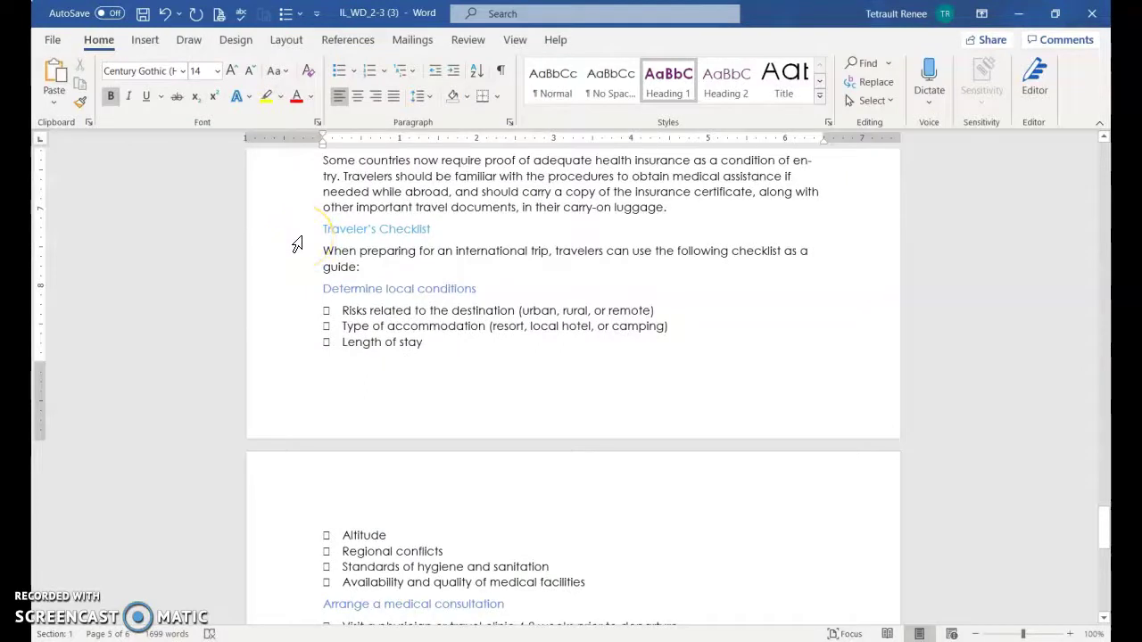
left_click(344, 227)
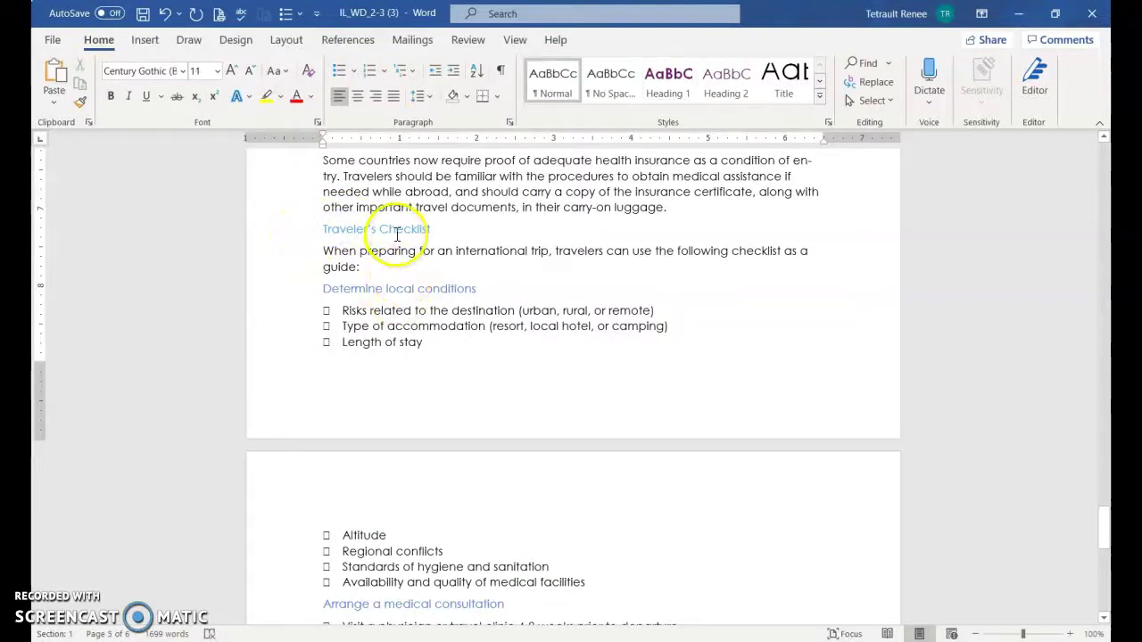
left_click(284, 236)
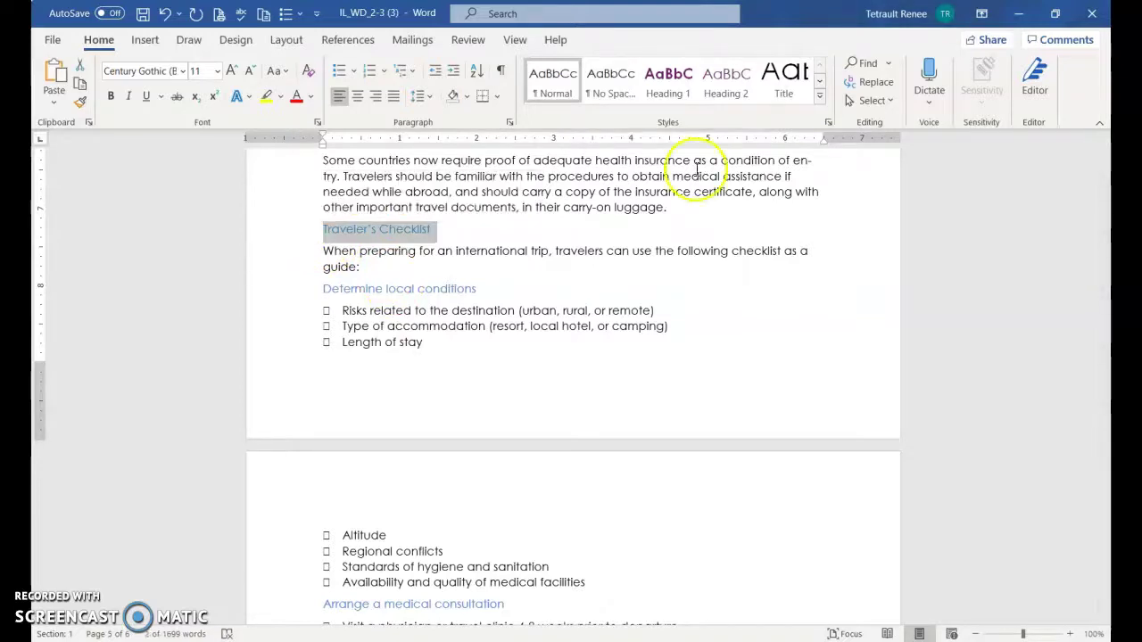
Make Traveler's Checklist a Heading 1 heading
scroll(454, 291, "down", 4)
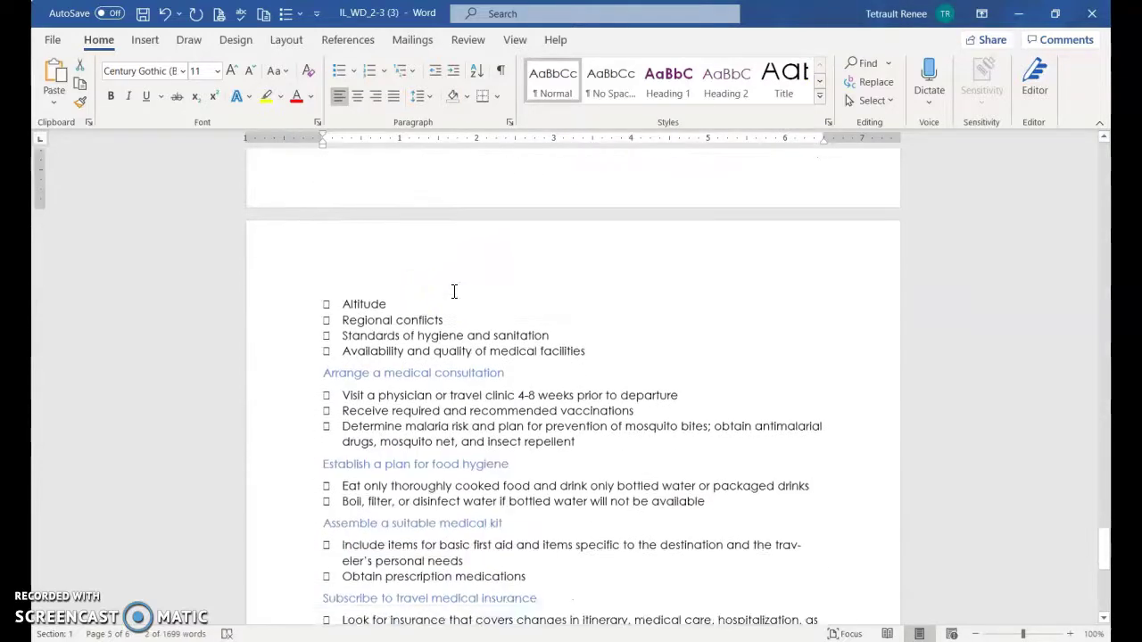
scroll(460, 292, "down", 8)
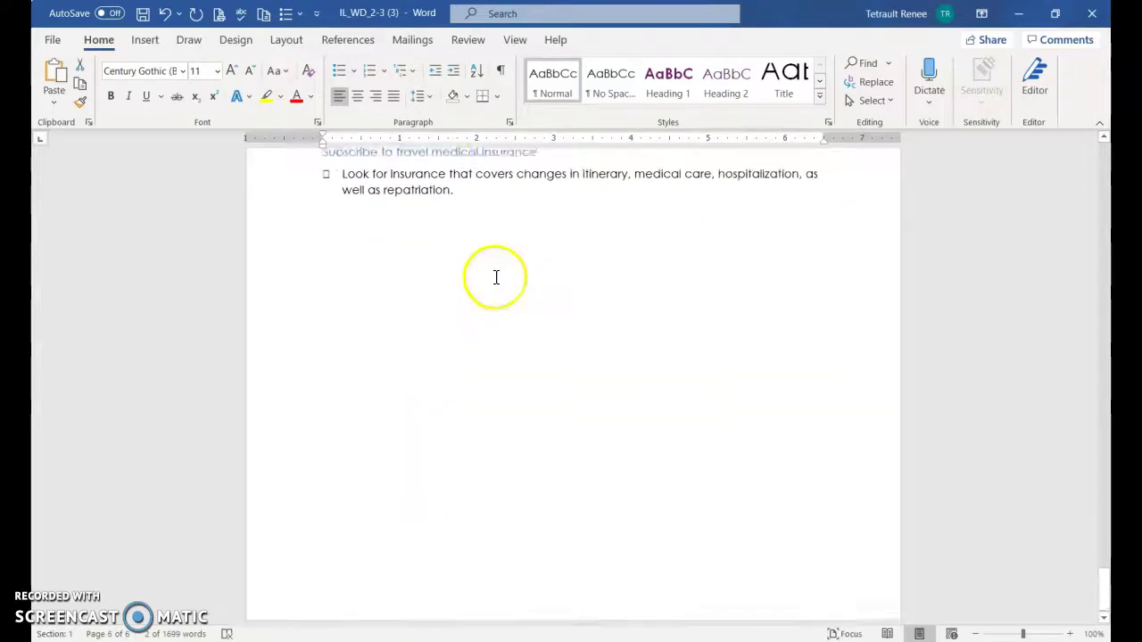
scroll(650, 173, "up", 12)
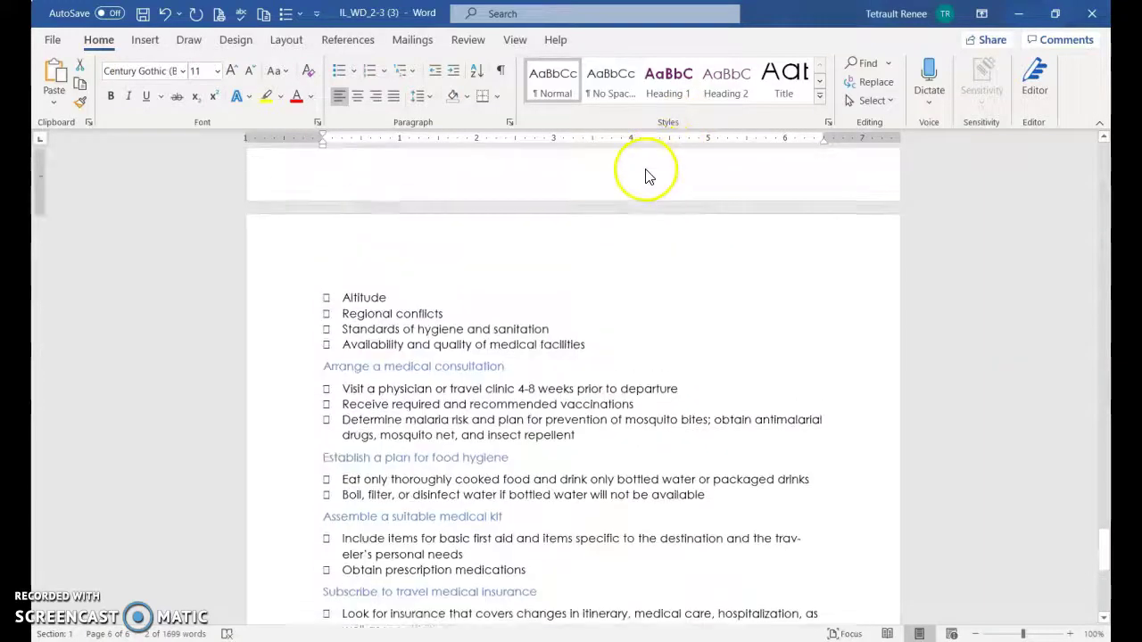
left_click(668, 82)
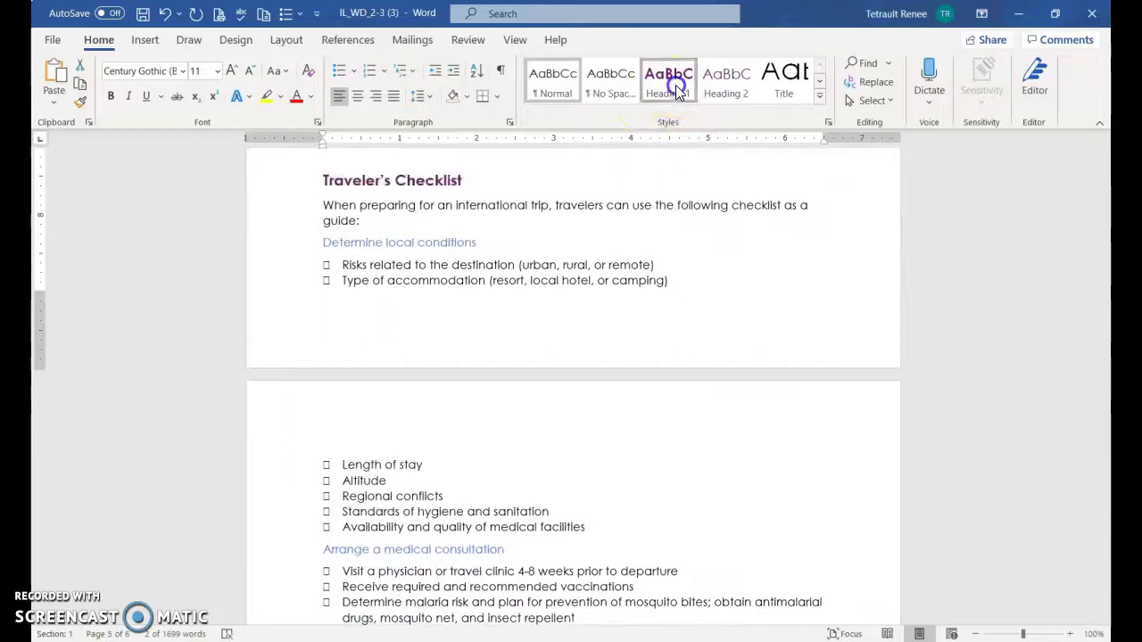
Apply Heading 2 to the five checklist subheadings, Determine local conditions through Subscribe to travel medical insurance
left_click(275, 242)
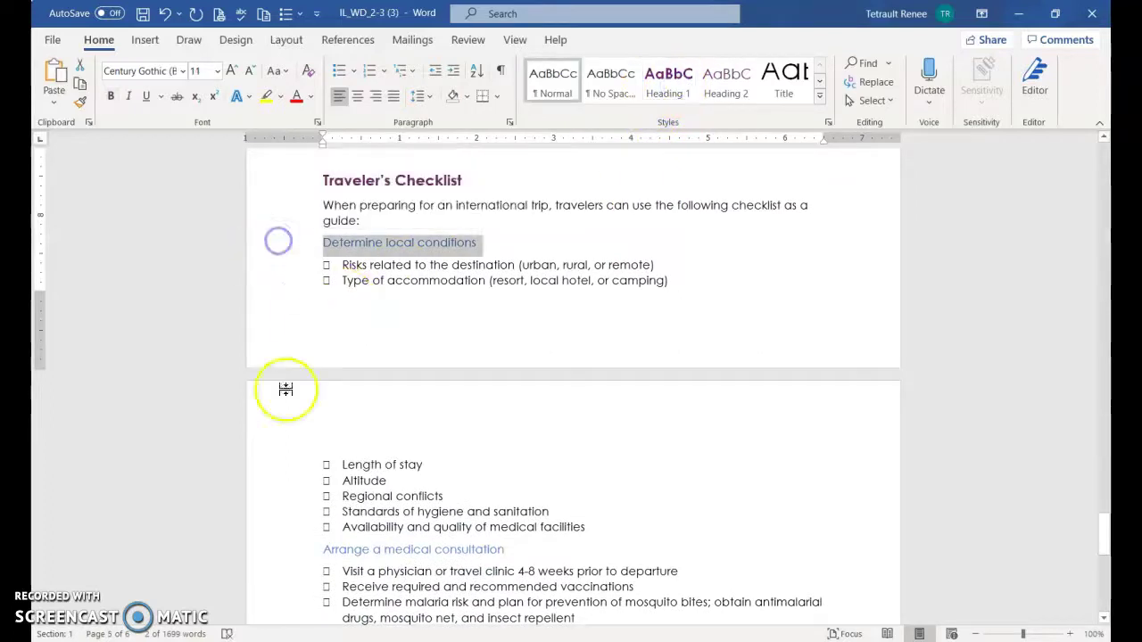
left_click(279, 551)
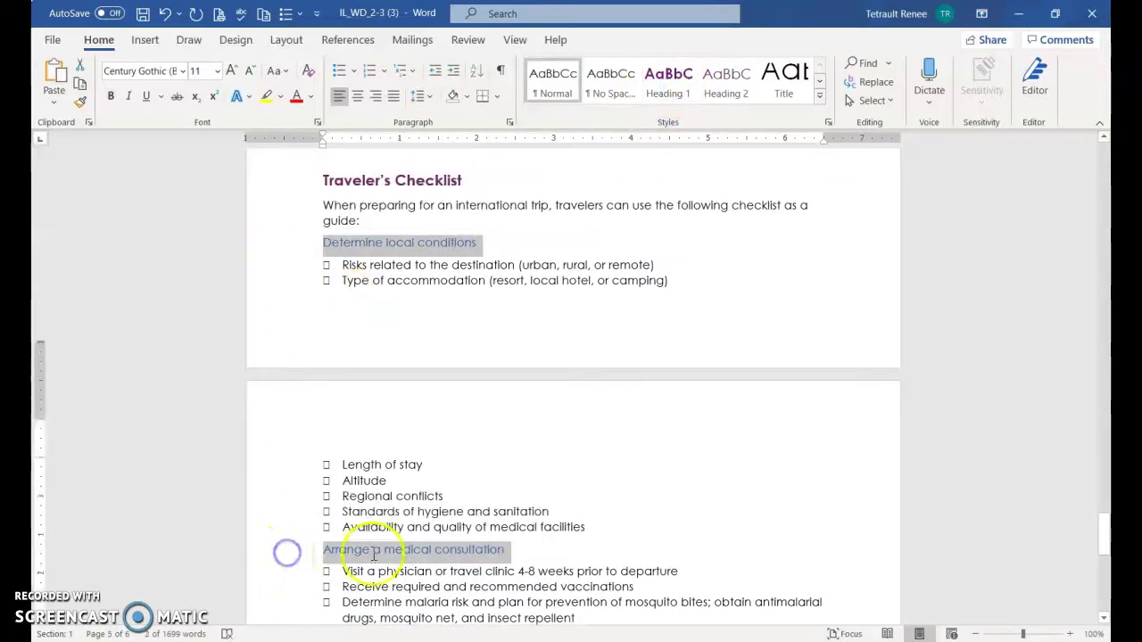
scroll(374, 535, "down", 6)
left_click(280, 300, "ctrl")
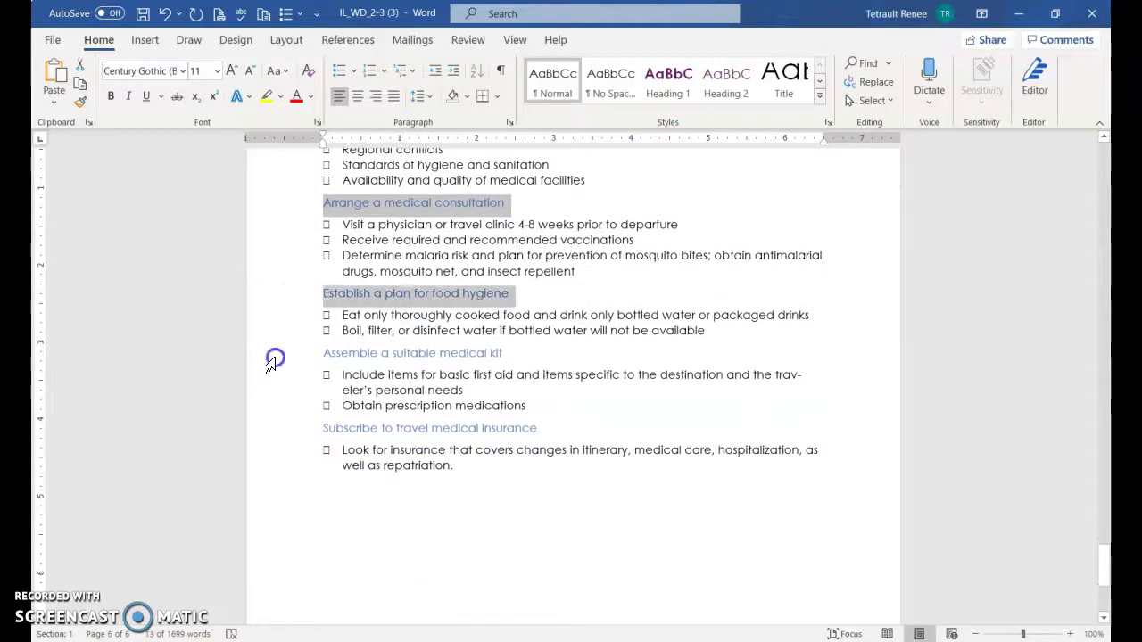
left_click(276, 356, "ctrl")
left_click(289, 445, "ctrl")
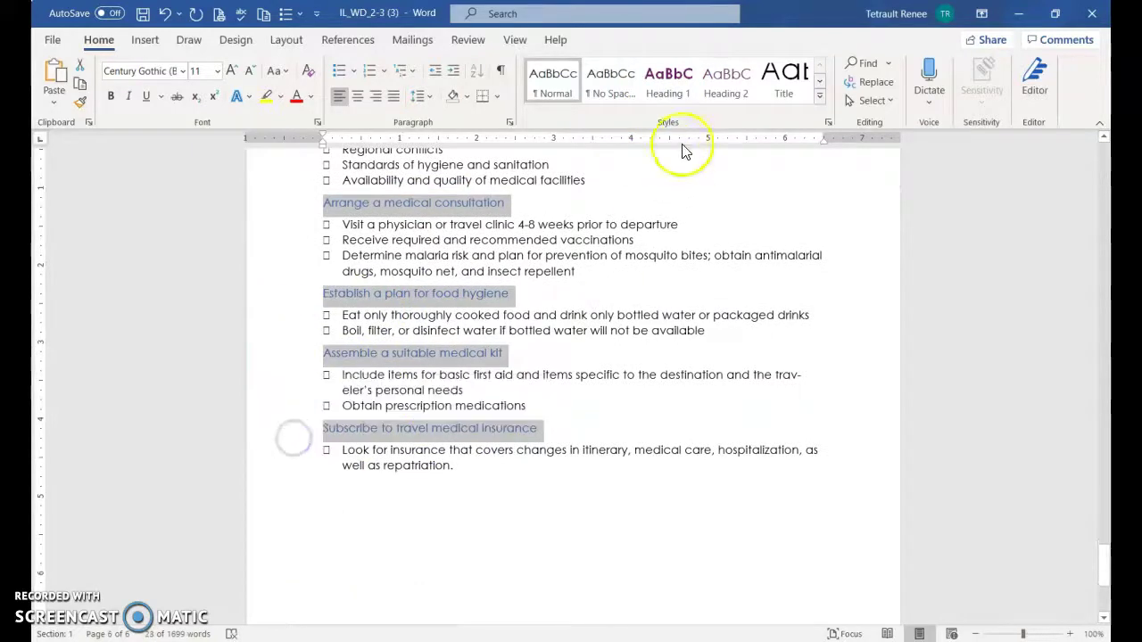
left_click(715, 96)
left_click(658, 327)
Compare the Traveler's Checklist and Determine local conditions heading formatting
scroll(637, 344, "up", 3)
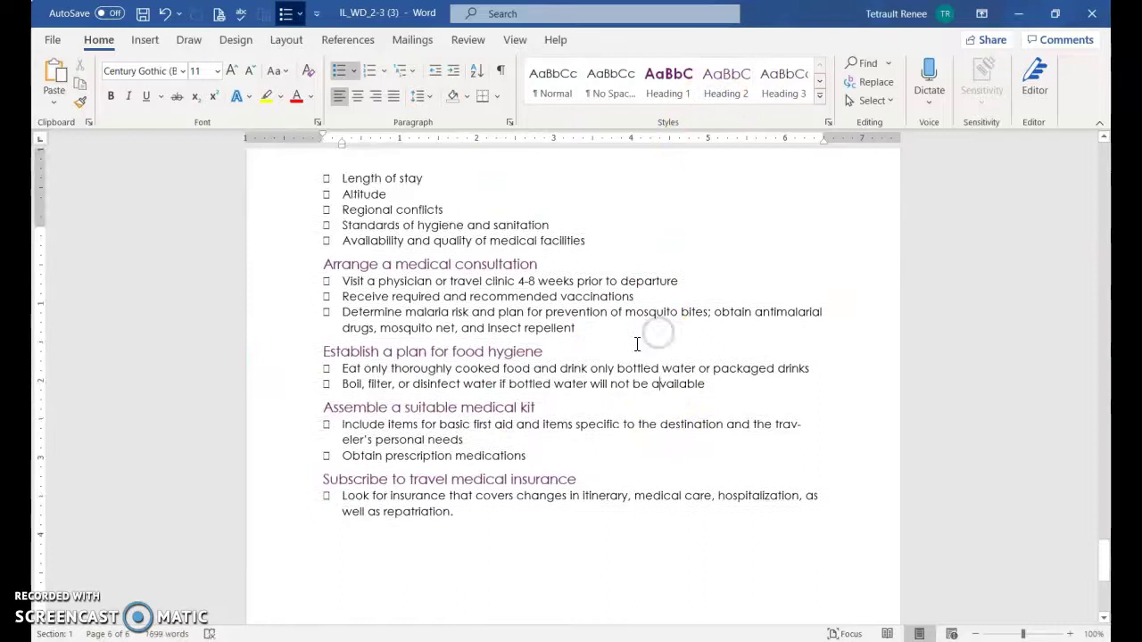
scroll(637, 344, "up", 8)
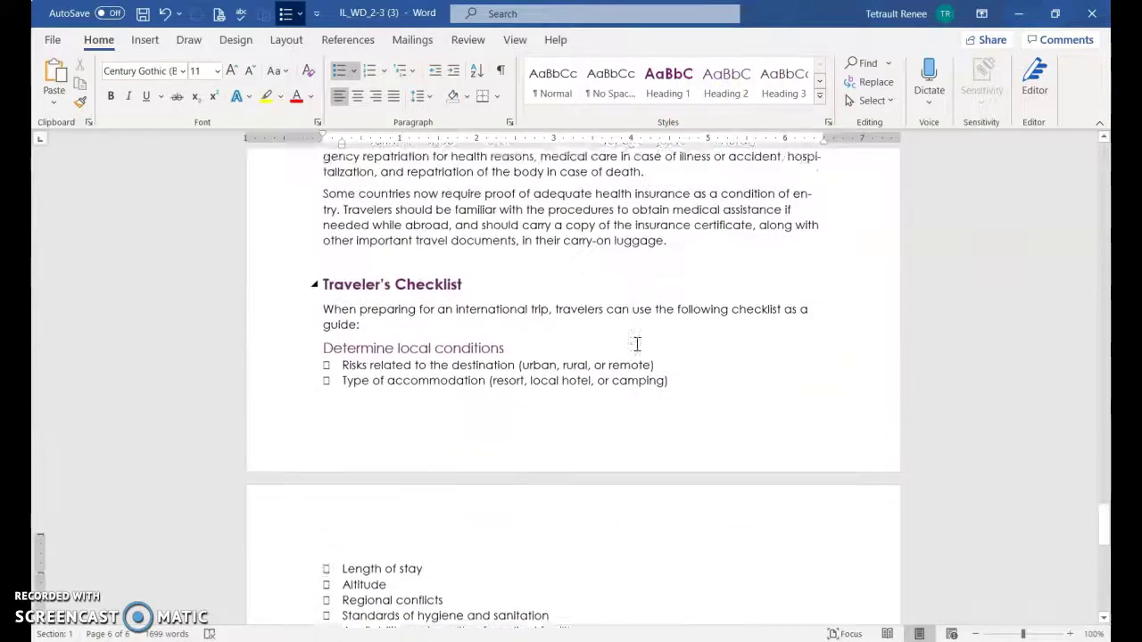
left_click(458, 373)
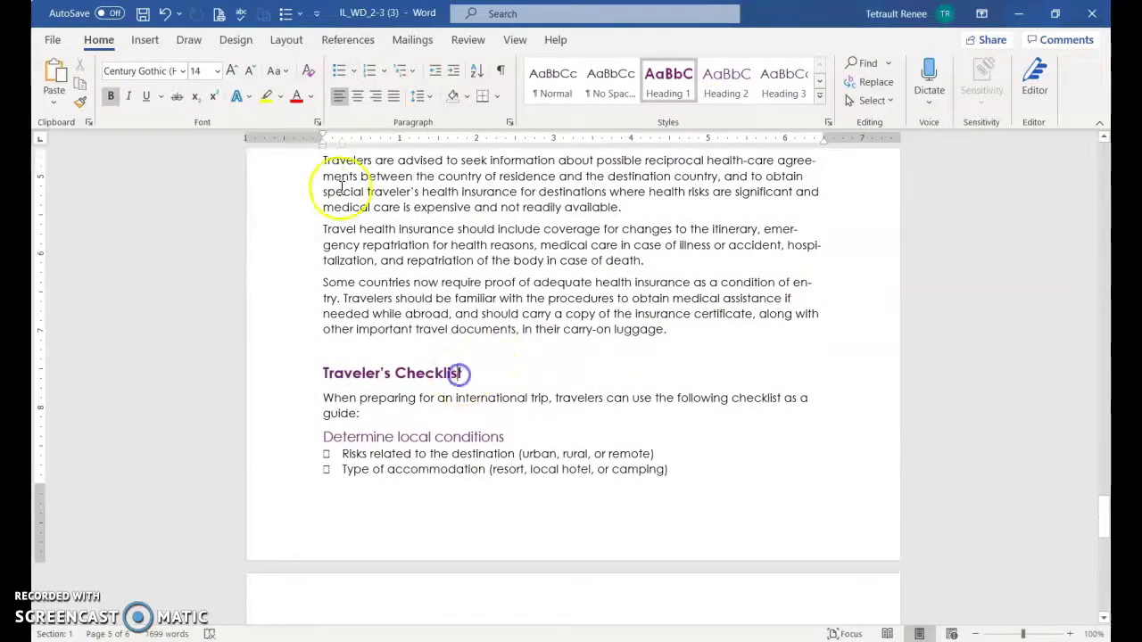
left_click(396, 436)
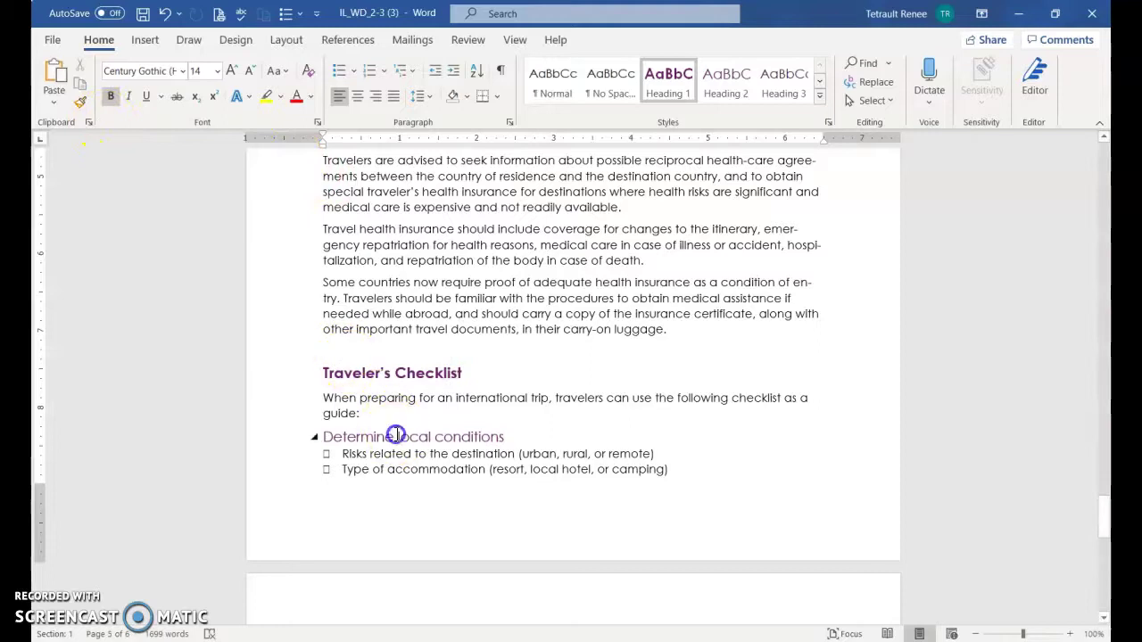
left_click(407, 373)
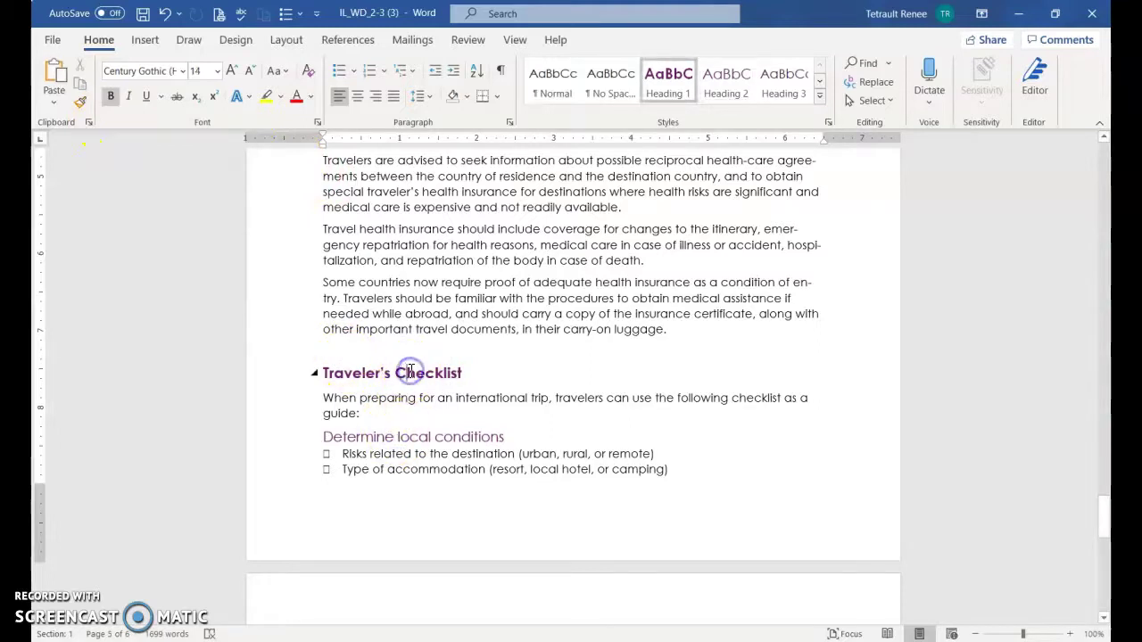
left_click(416, 438)
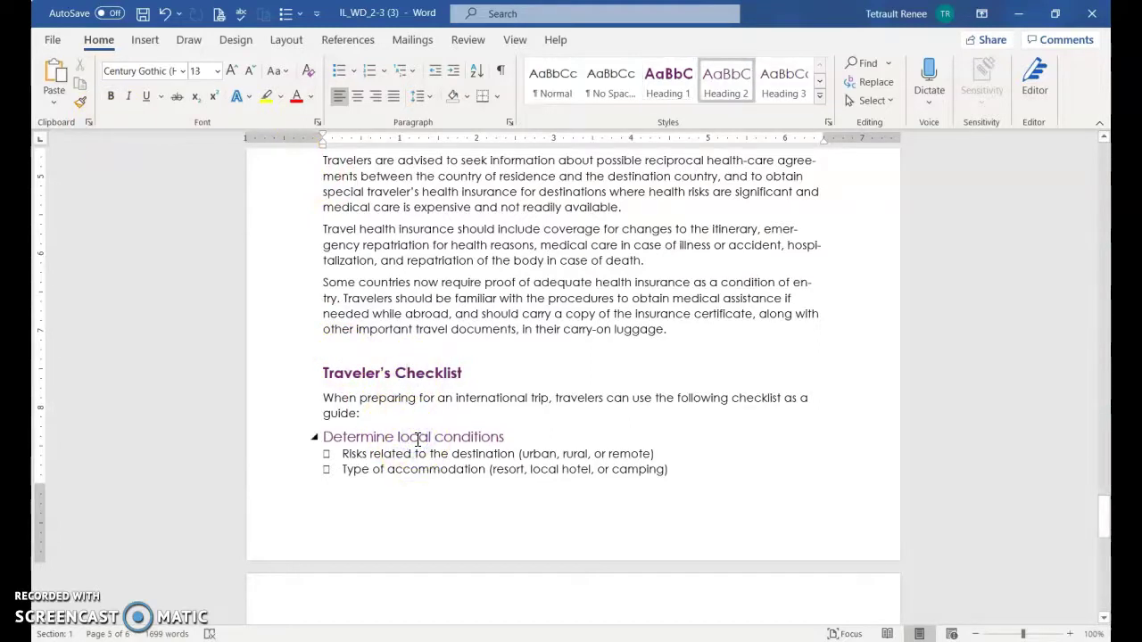
Modify the Heading 1 style to use Garamond in dark blue
key("ctrl+Home")
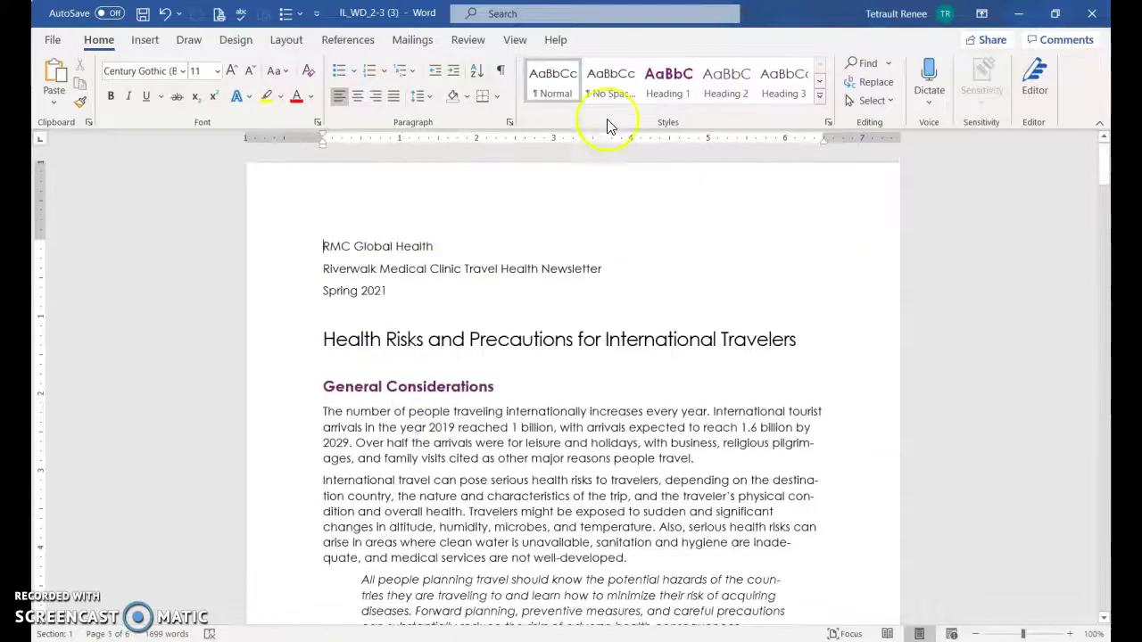
left_click(676, 92)
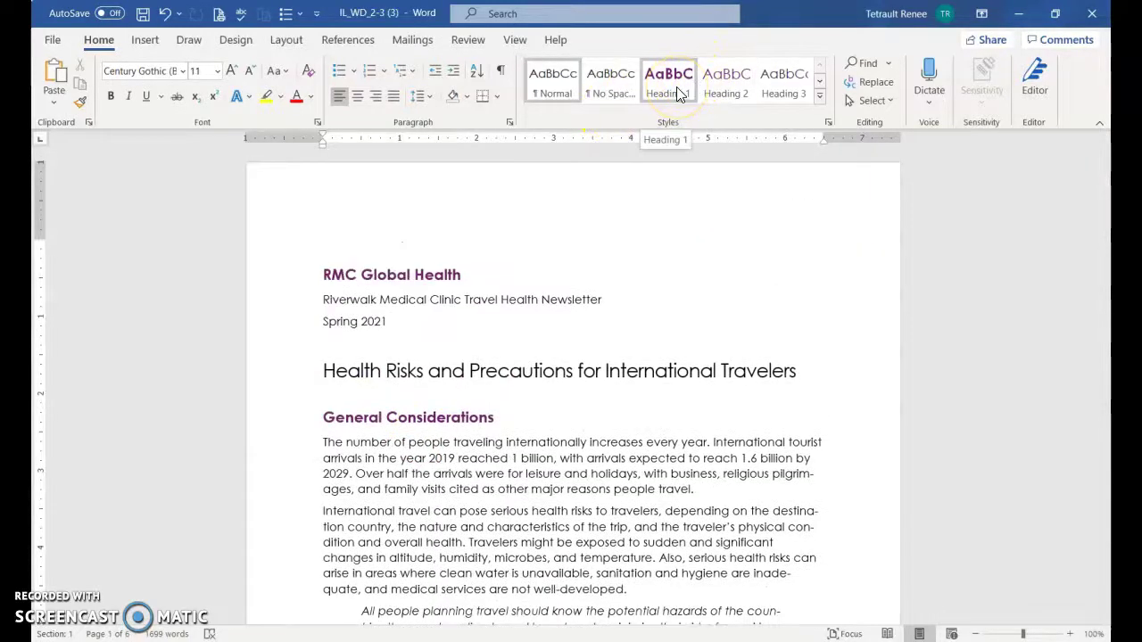
right_click(676, 92)
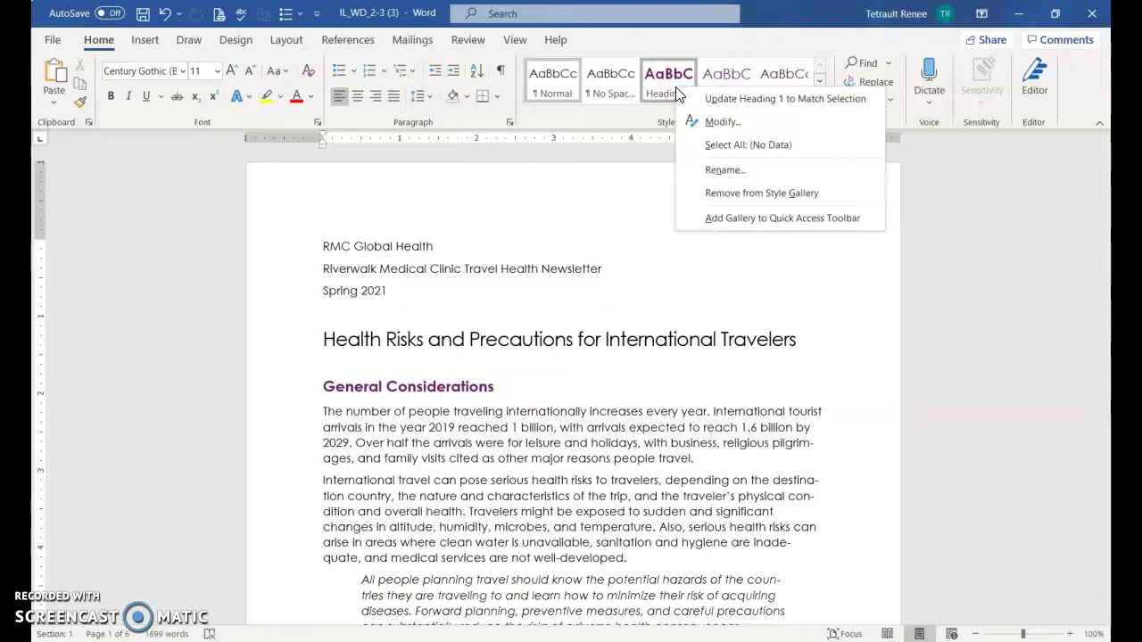
left_click(712, 122)
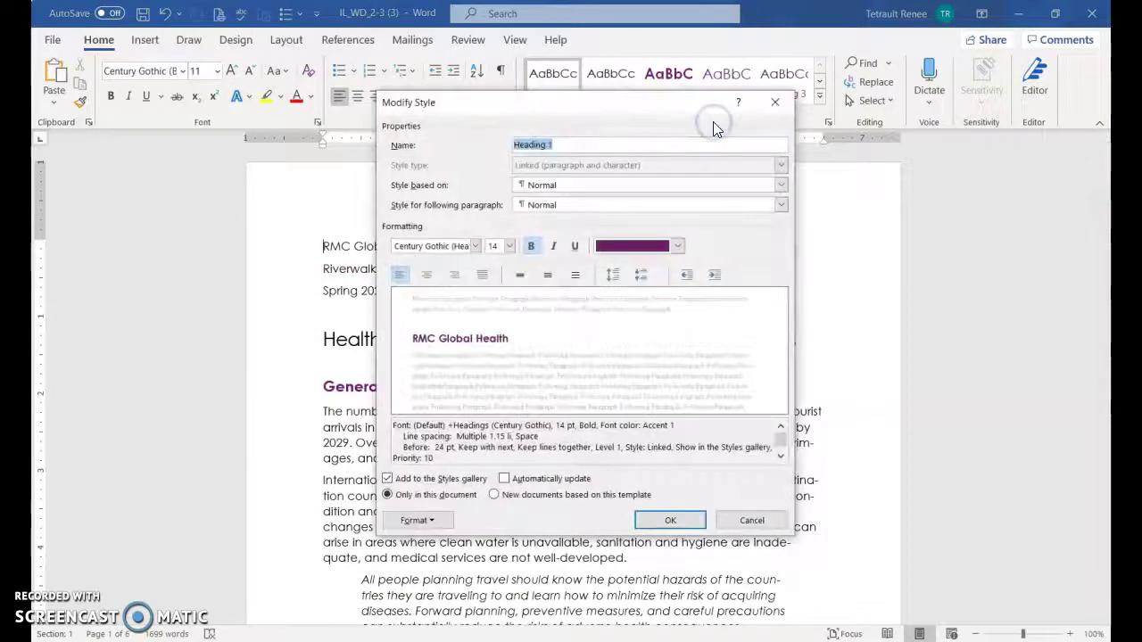
left_click(475, 247)
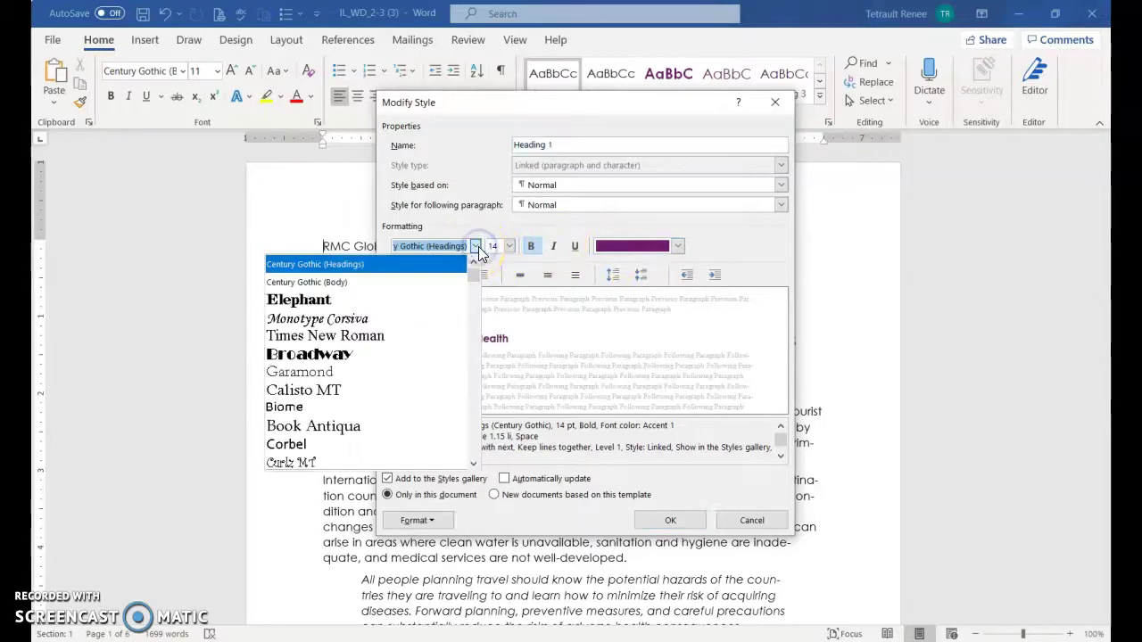
left_click(352, 373)
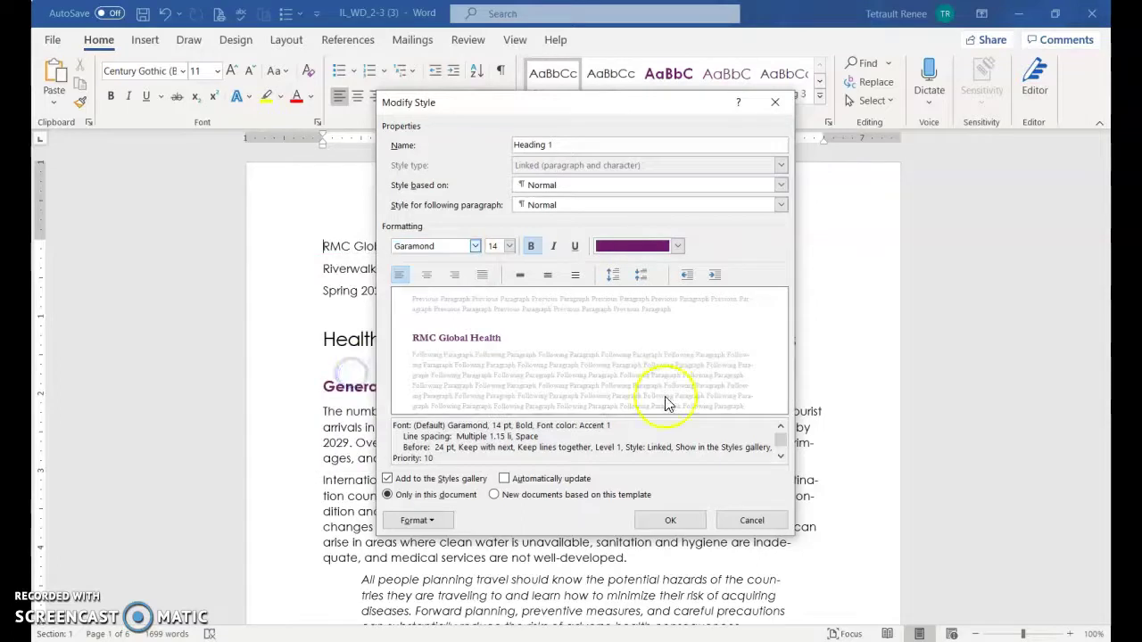
left_click(675, 247)
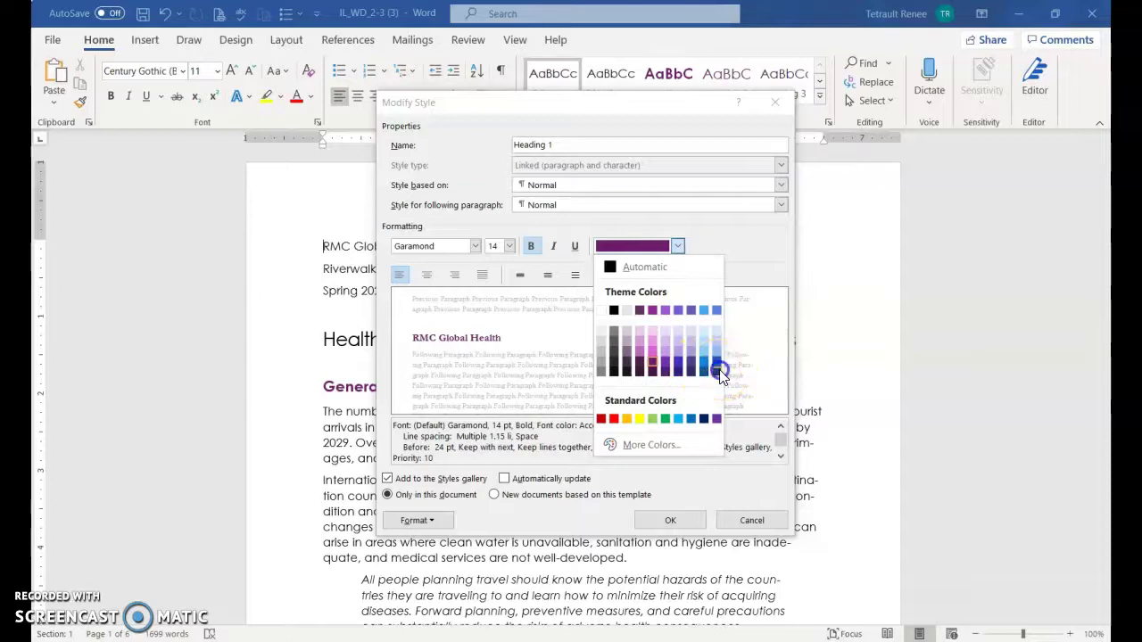
left_click(718, 371)
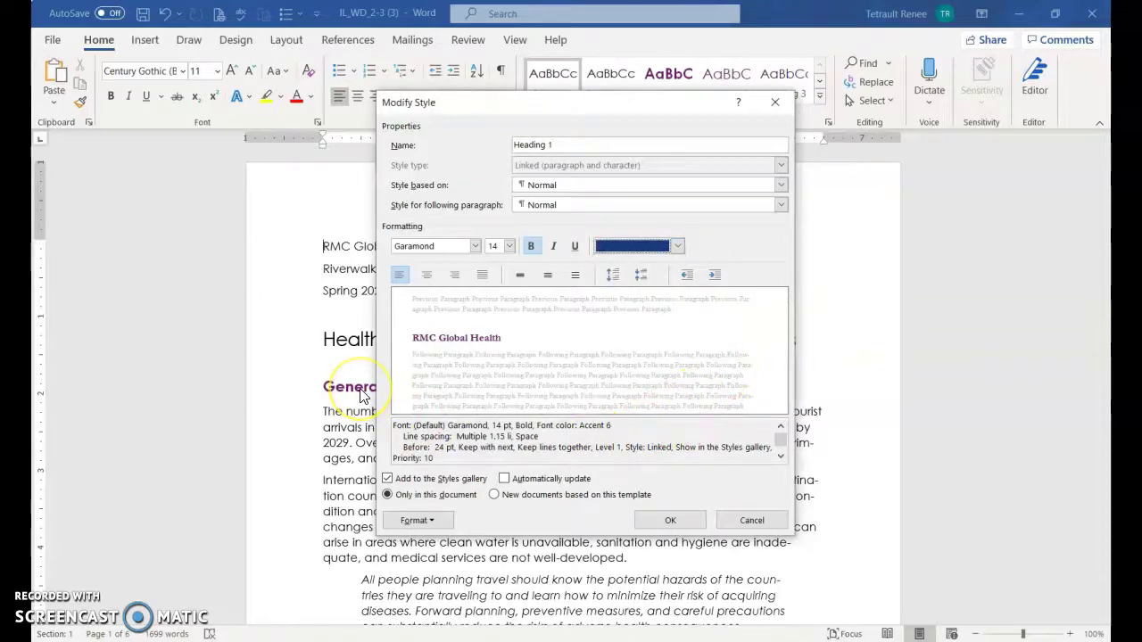
left_click(671, 520)
scroll(572, 482, "down", 10)
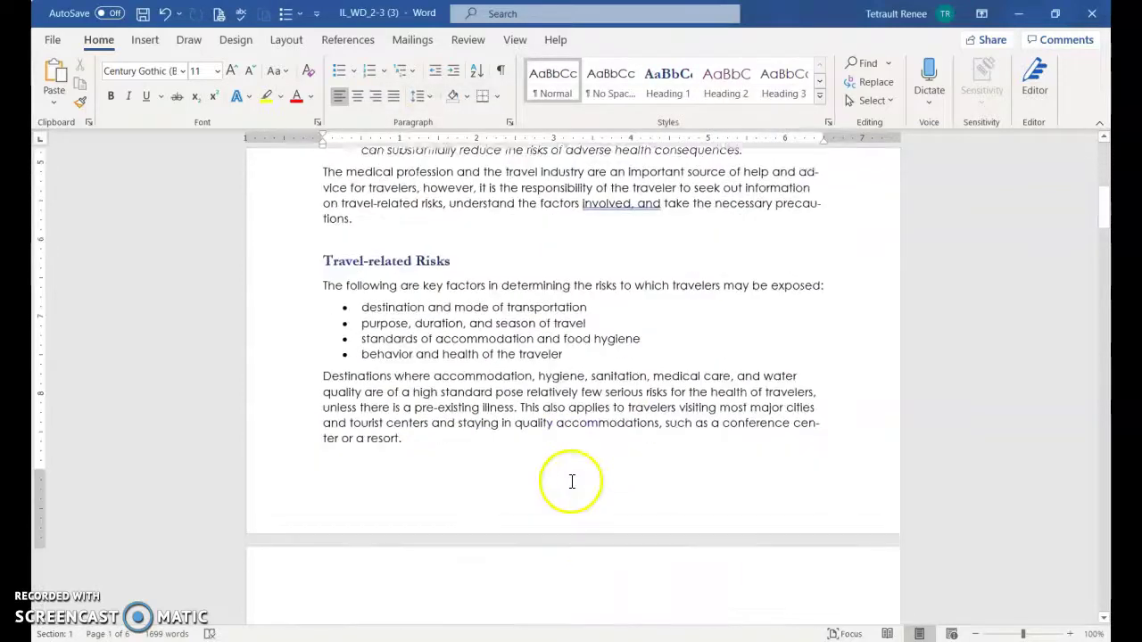
scroll(571, 482, "down", 13)
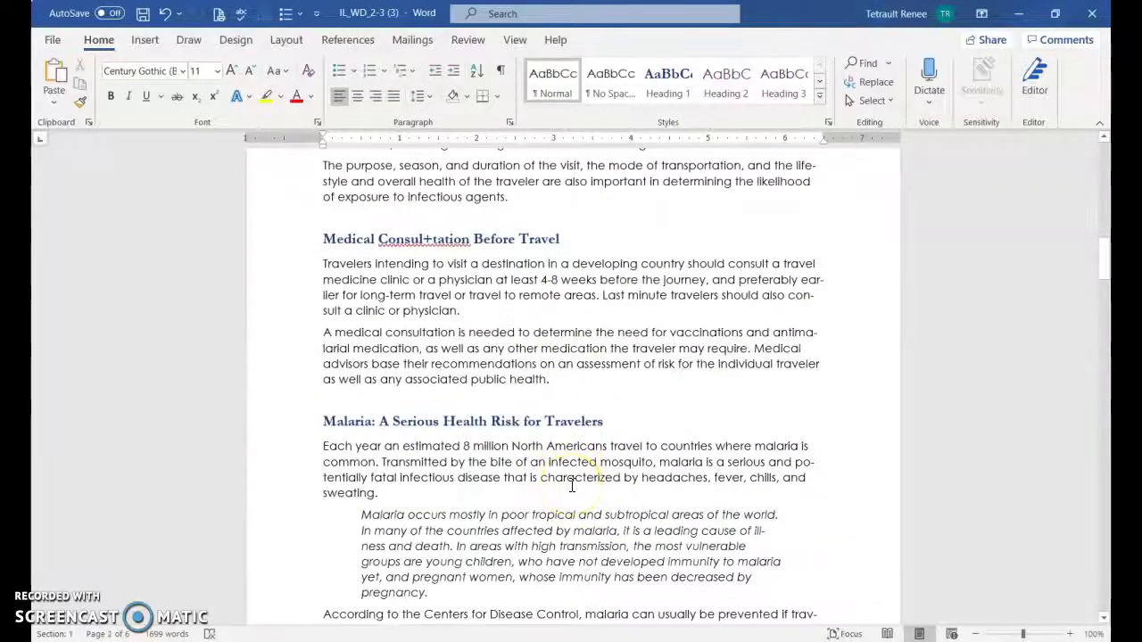
Set the Heading 1 style's font size to 16 pt
scroll(572, 486, "up", 12)
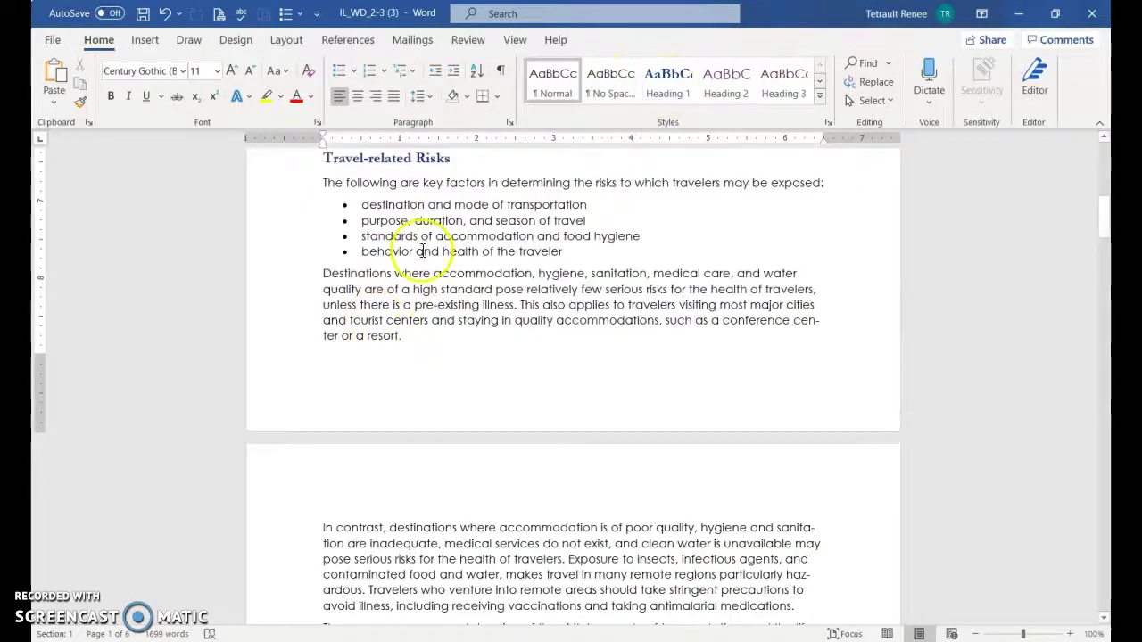
scroll(405, 267, "up", 3)
scroll(406, 292, "up", 6)
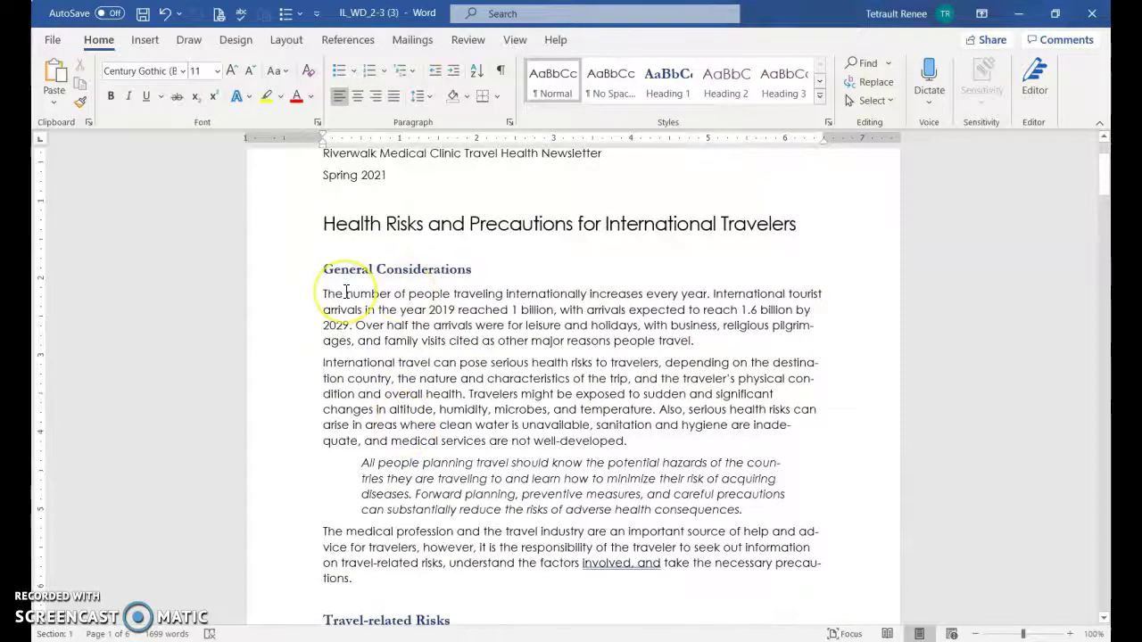
scroll(346, 292, "up", 2)
left_click(385, 385)
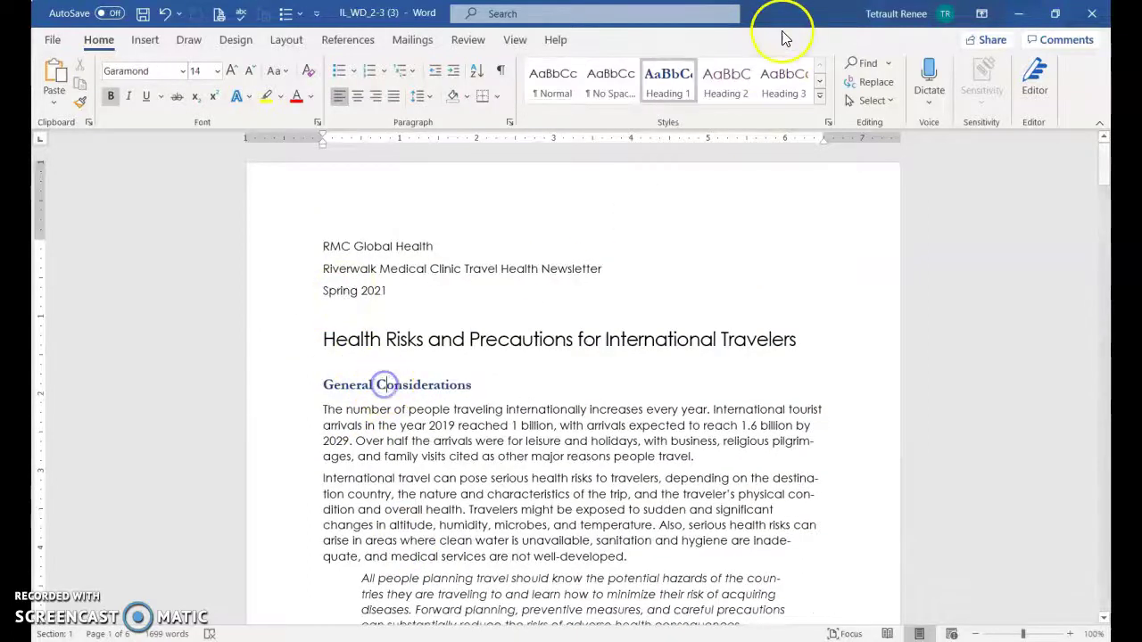
right_click(683, 85)
left_click(705, 117)
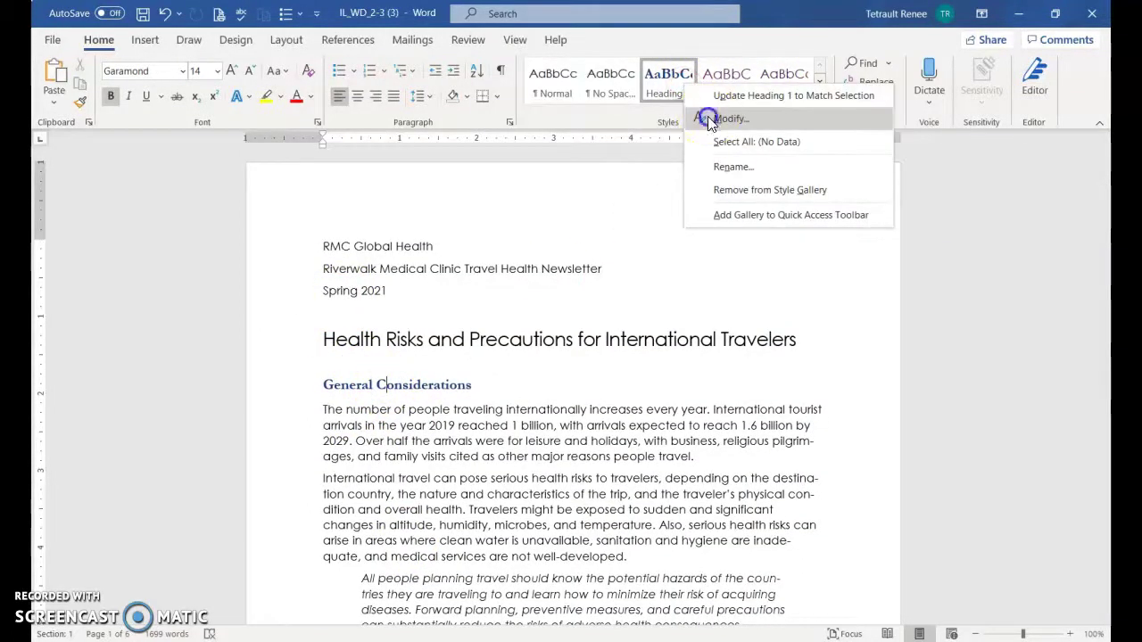
left_click(429, 247)
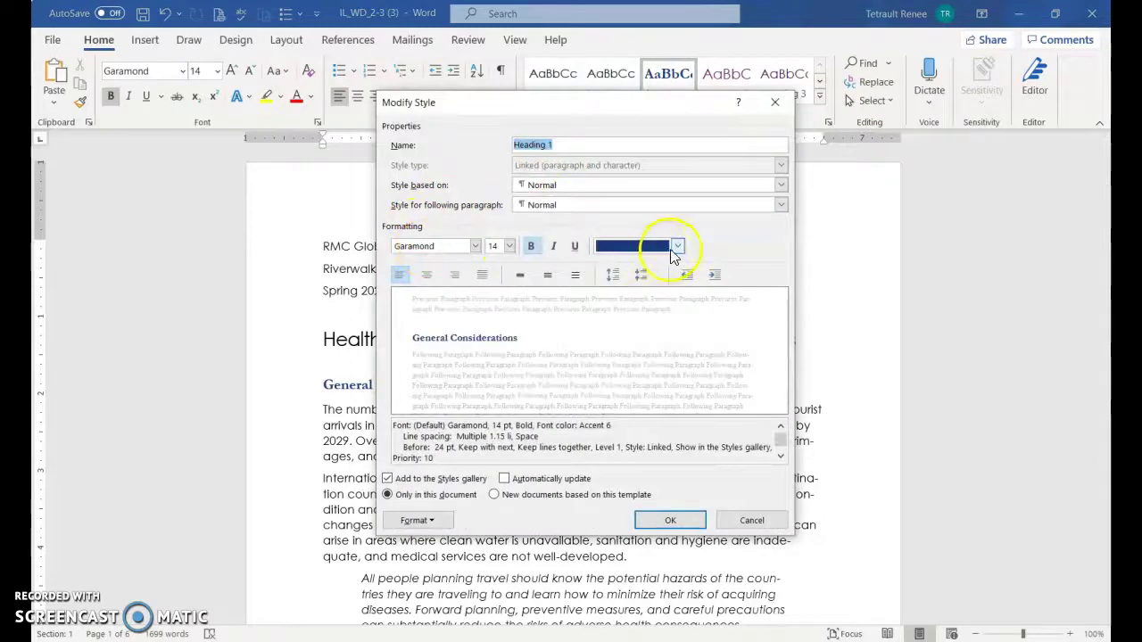
left_click(508, 246)
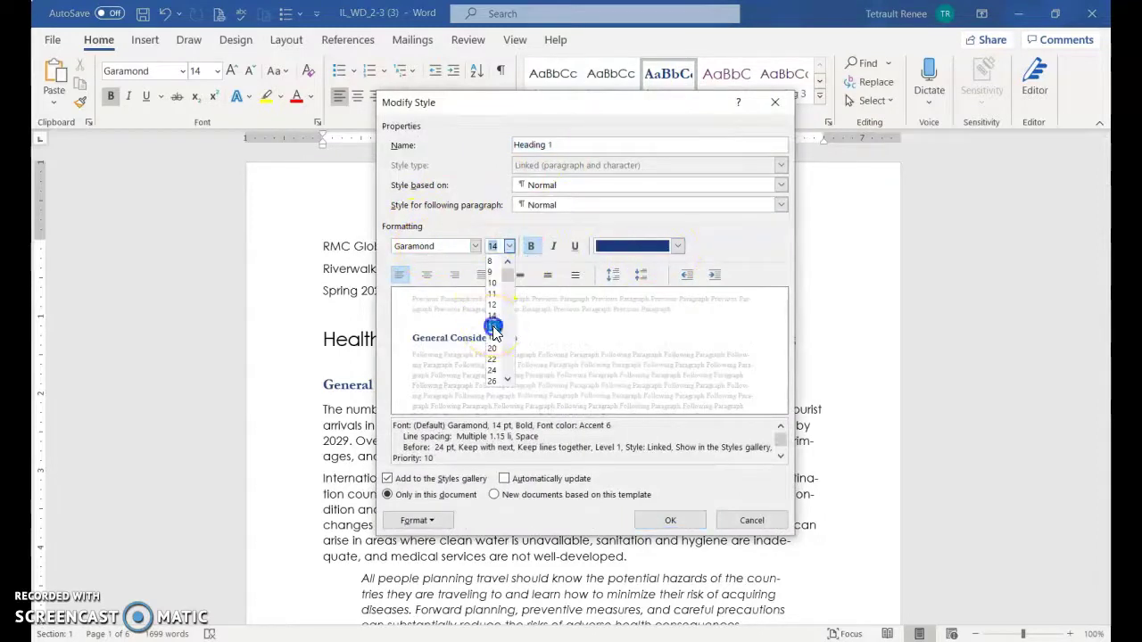
left_click(493, 327)
left_click(645, 520)
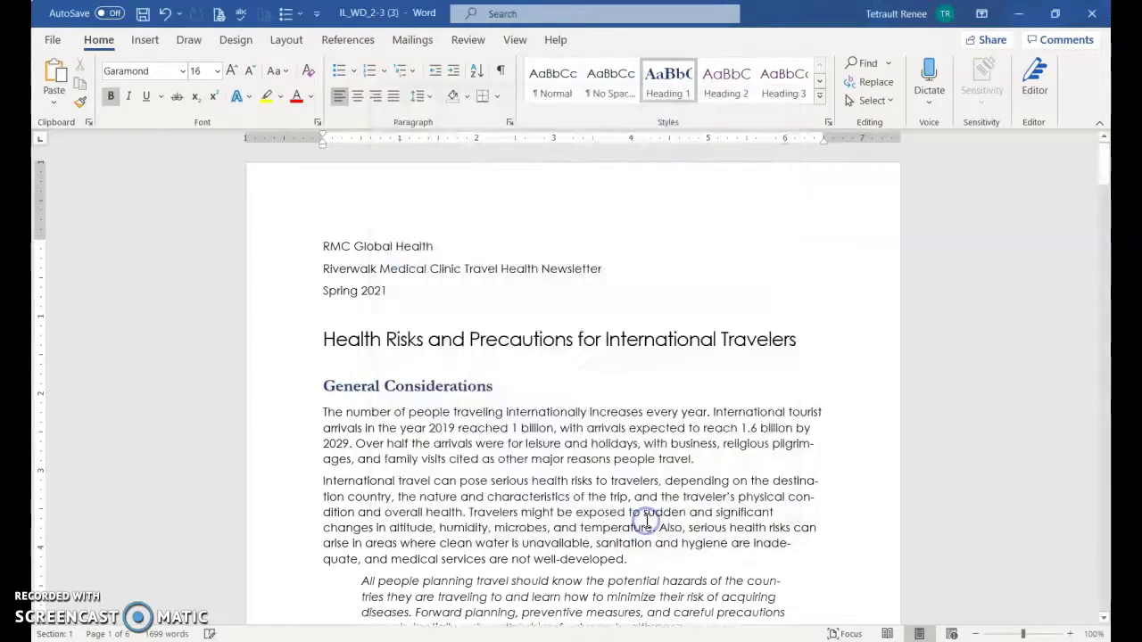
scroll(646, 522, "down", 10)
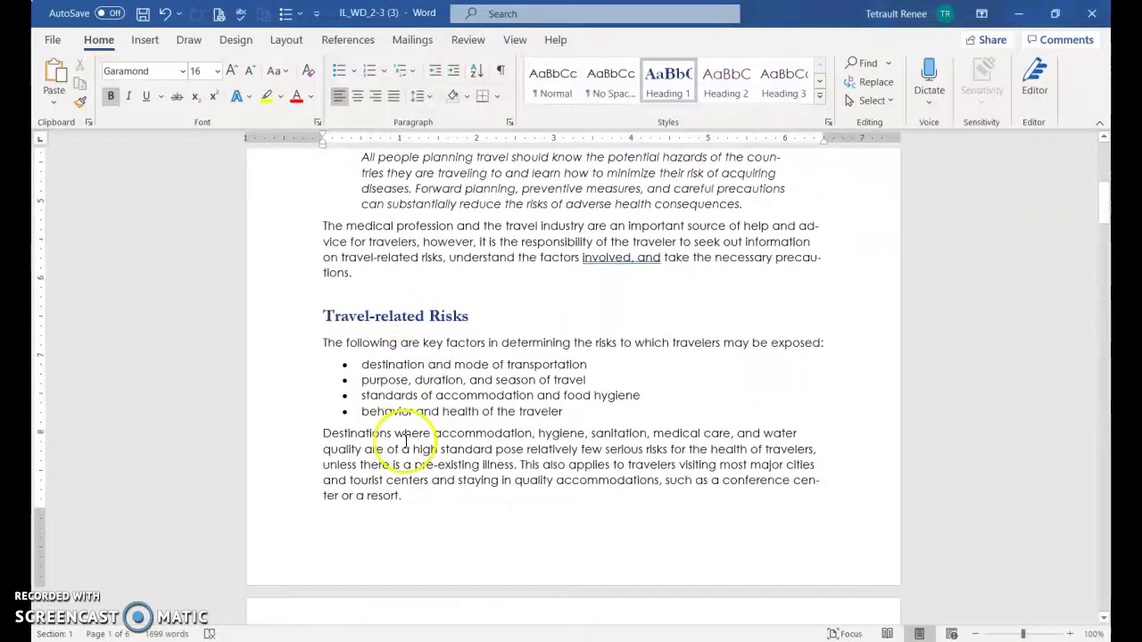
scroll(409, 440, "down", 5)
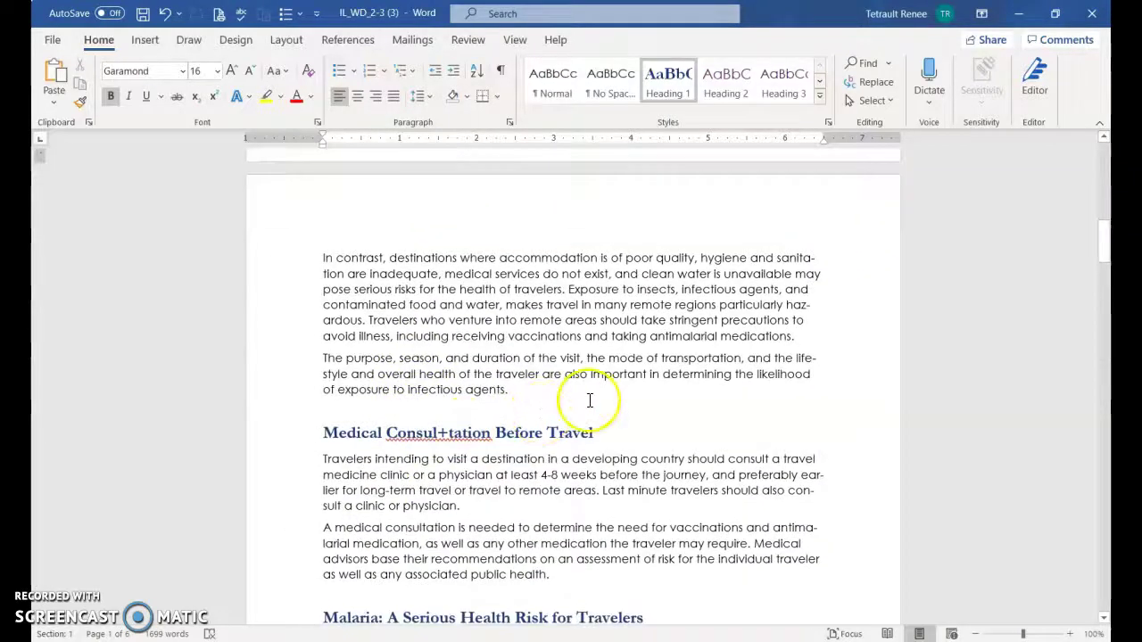
Modify the Heading 2 style to Garamond at 14 pt from the checklist heading
key("ctrl+End")
scroll(337, 415, "up", 3)
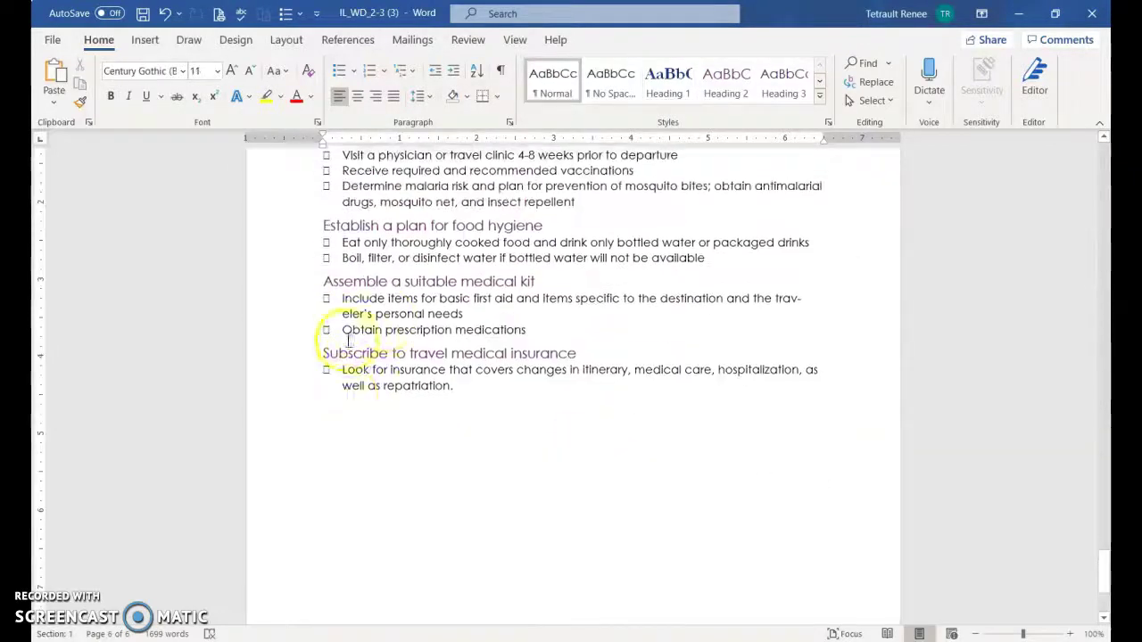
left_click(417, 353)
left_click(730, 95)
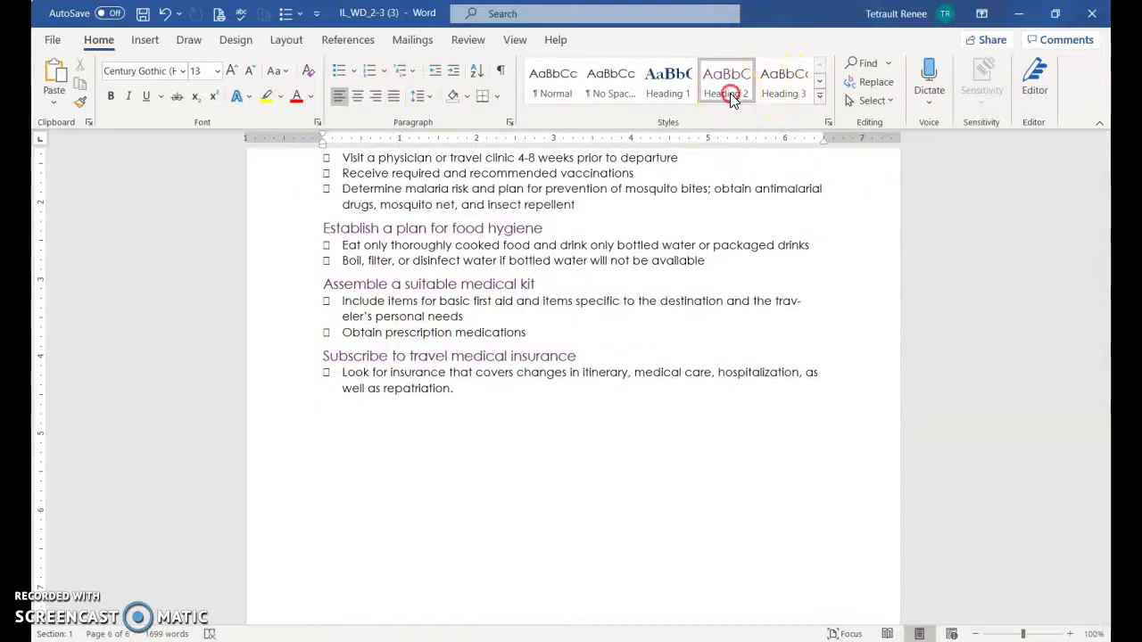
right_click(730, 94)
left_click(764, 127)
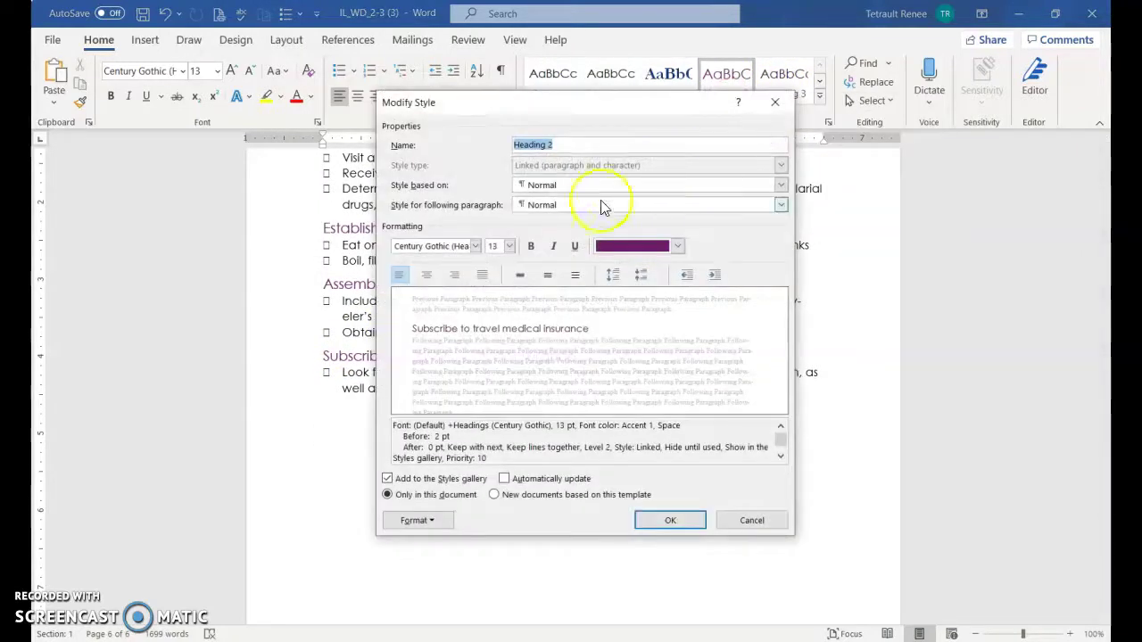
left_click(509, 246)
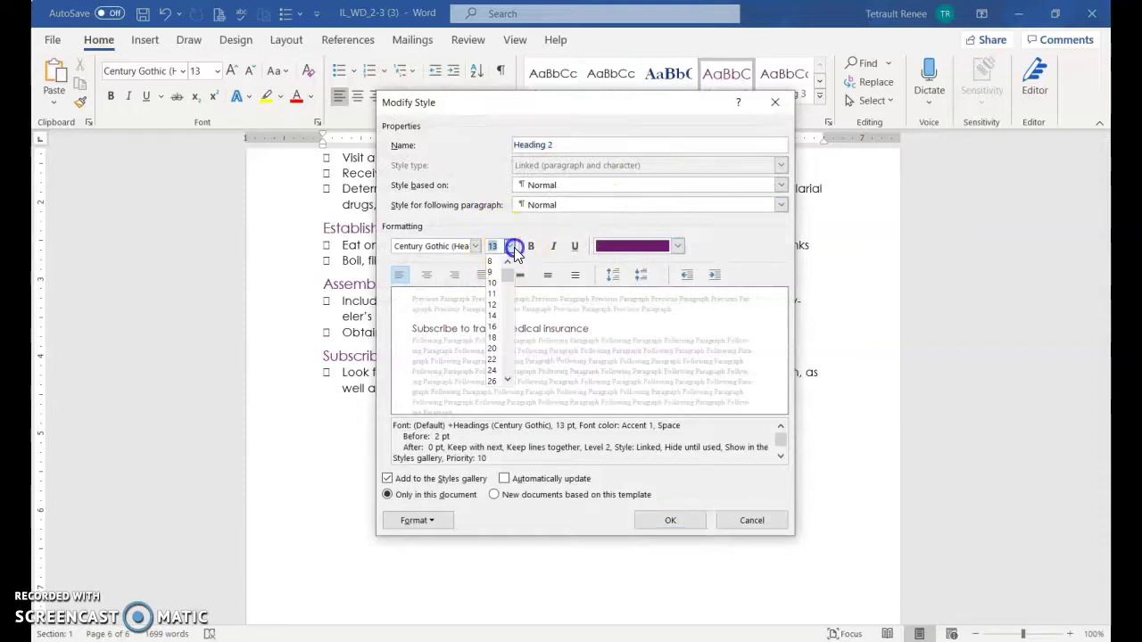
left_click(493, 316)
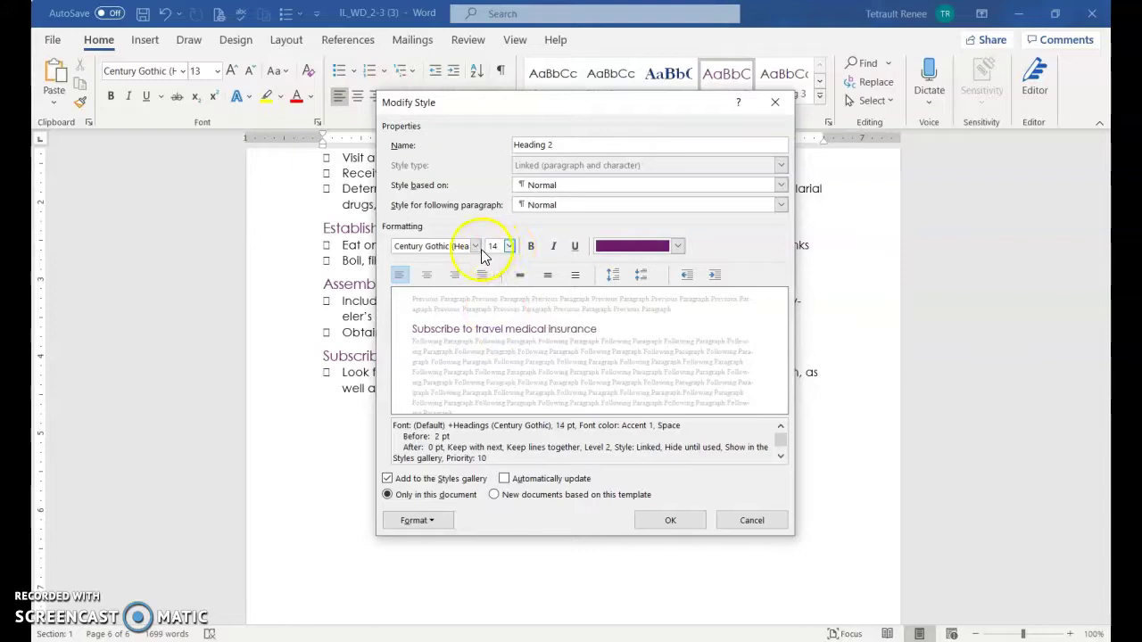
left_click(476, 246)
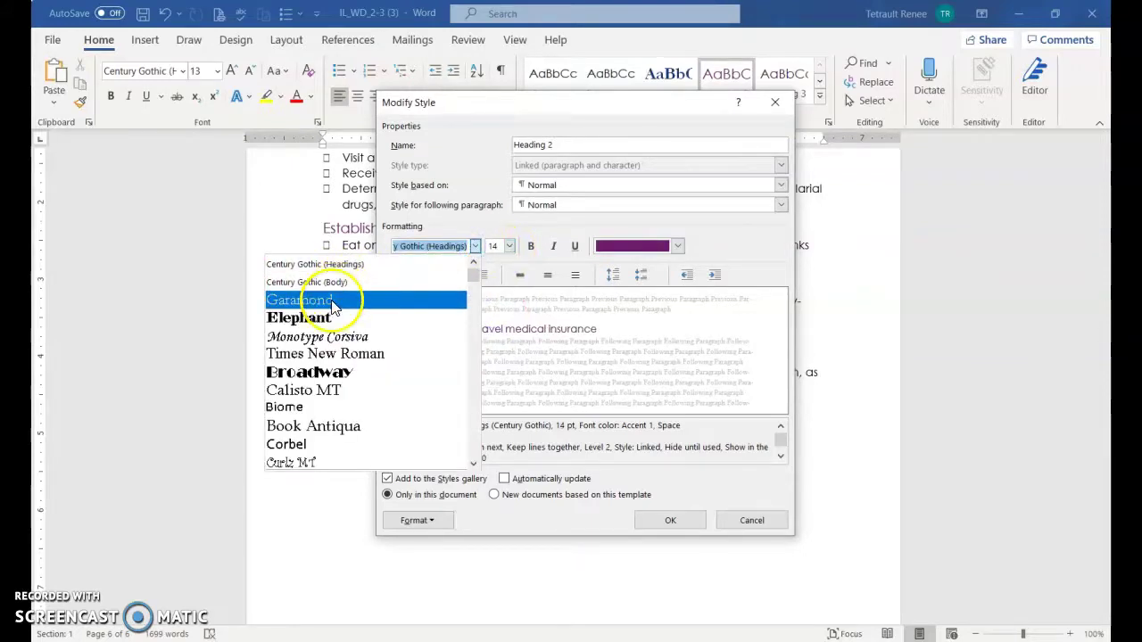
left_click(330, 301)
left_click(667, 523)
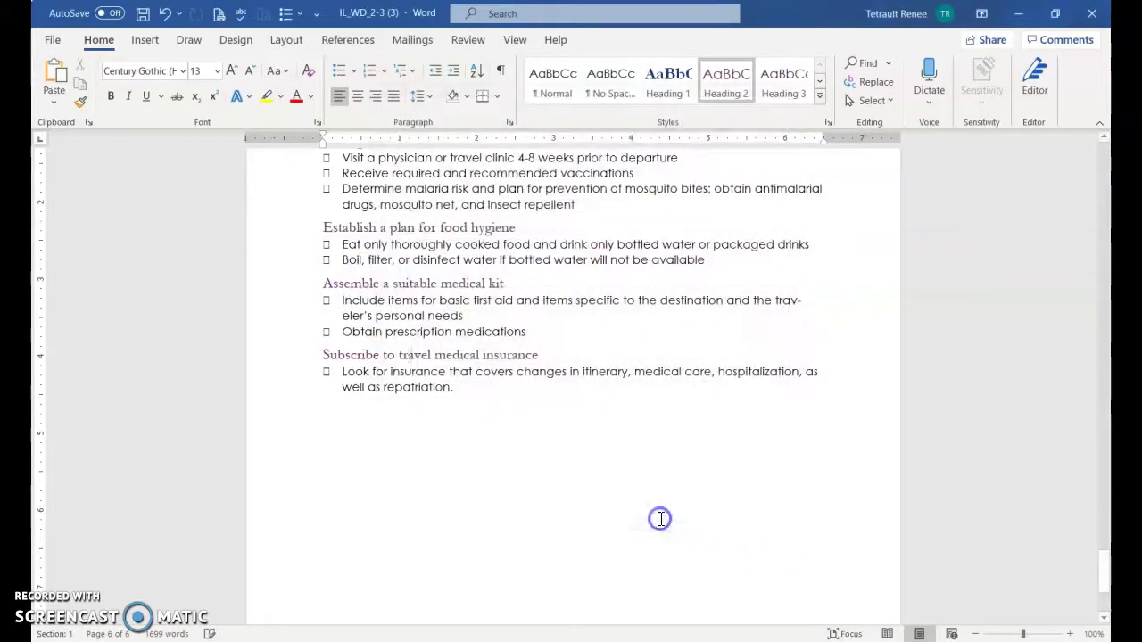
scroll(575, 303, "up", 2)
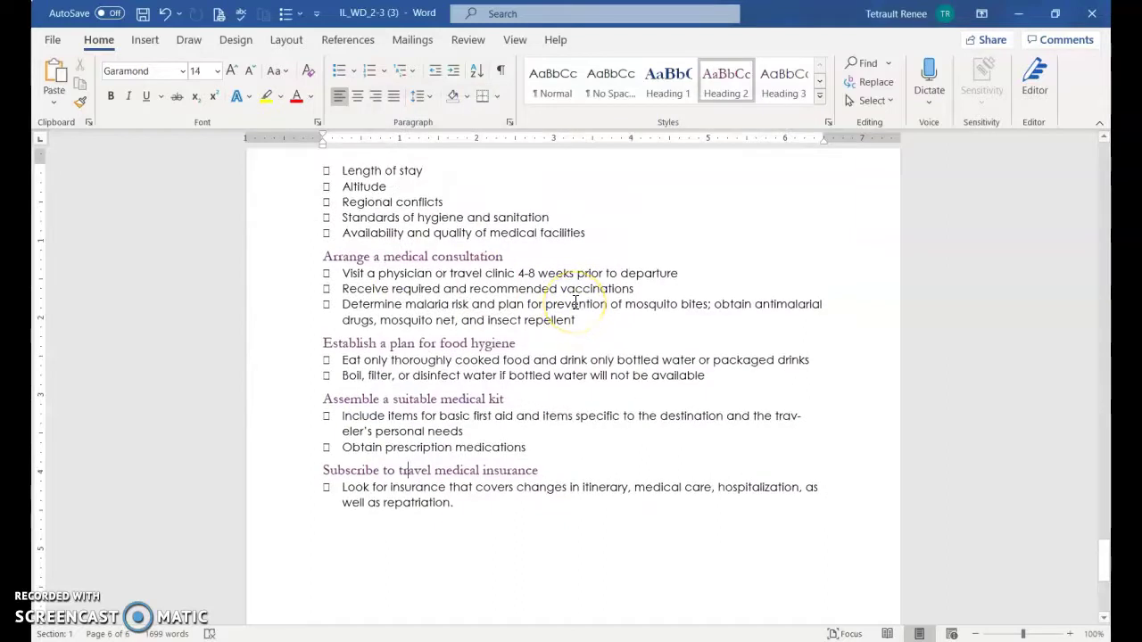
Jump to the top of the newsletter to view the opening page
key("ctrl+Home")
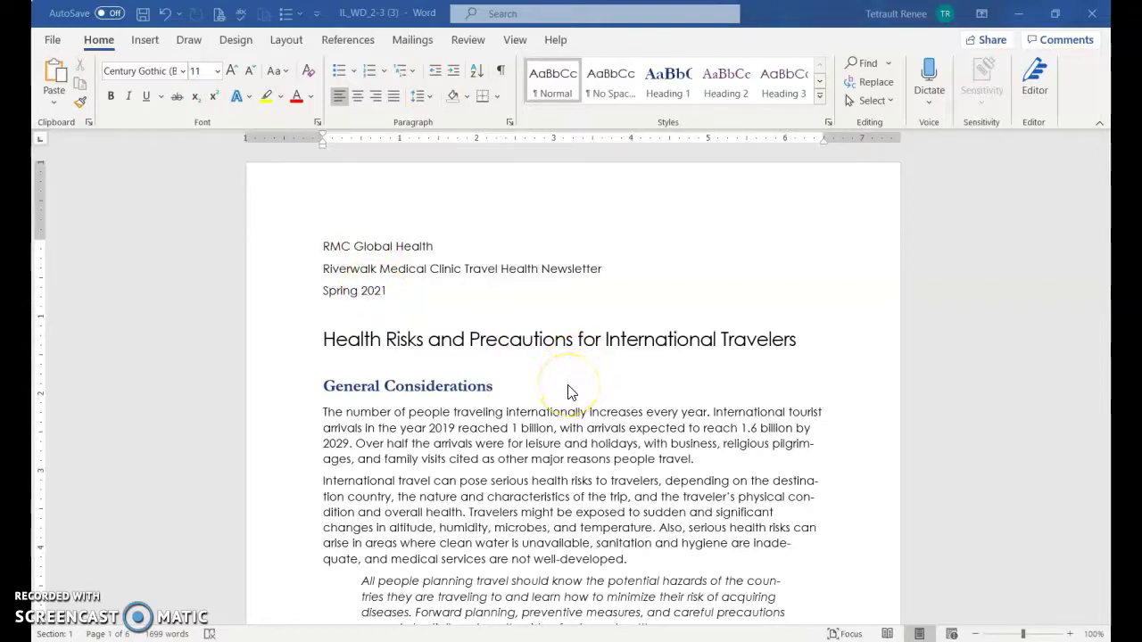
left_click(665, 392)
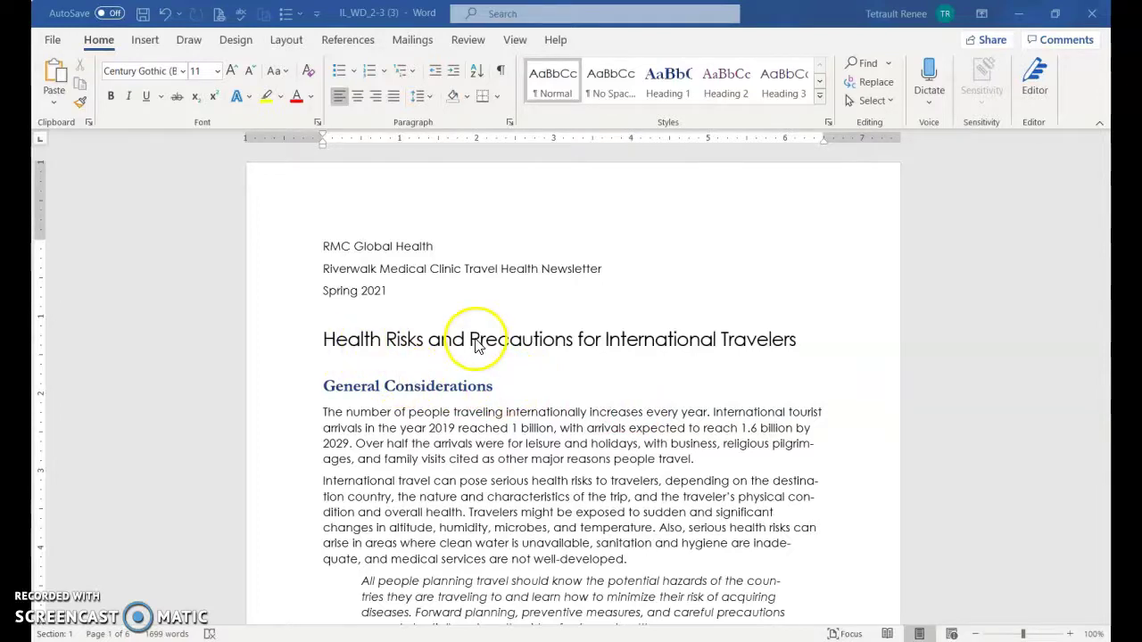
Apply the plum outline-and-glow text effect to the RMC Global Health line
left_click(294, 258)
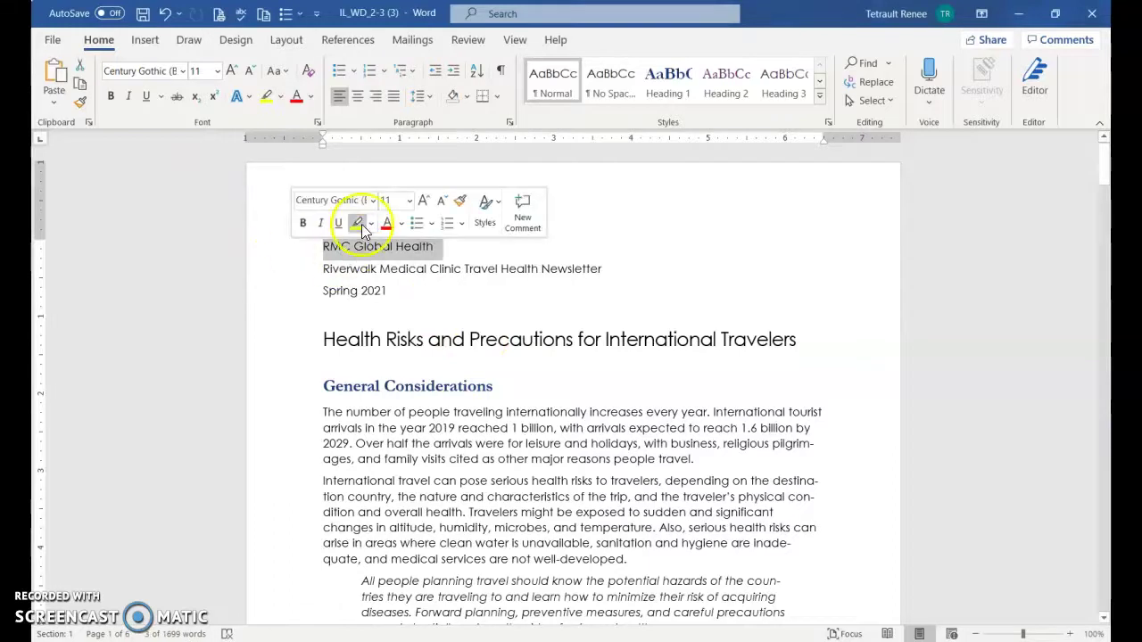
left_click(237, 99)
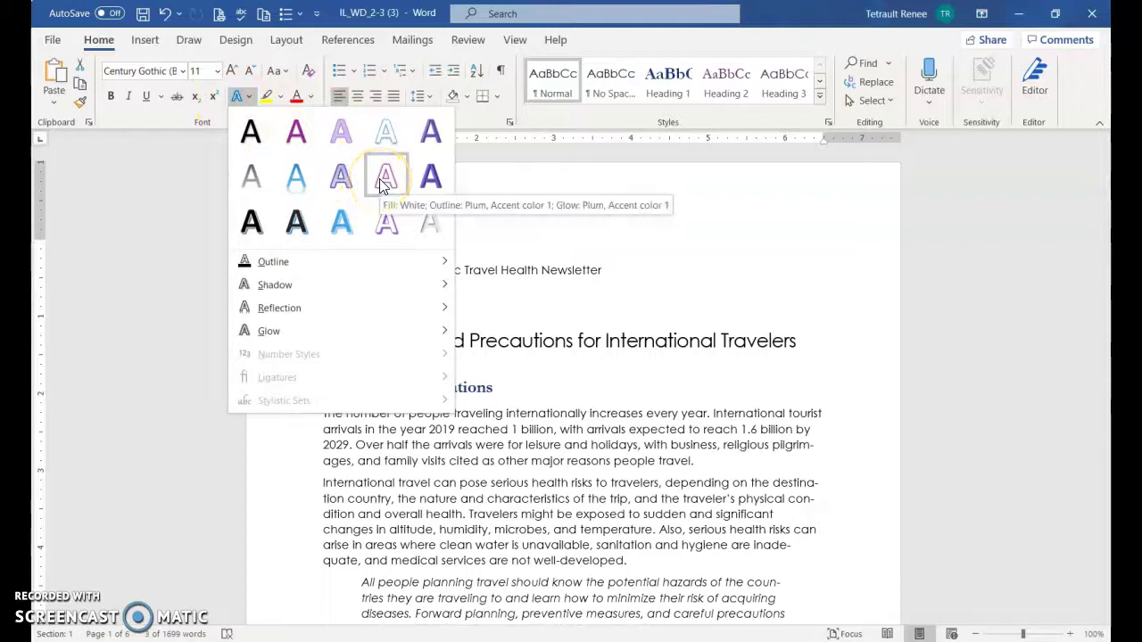
left_click(381, 181)
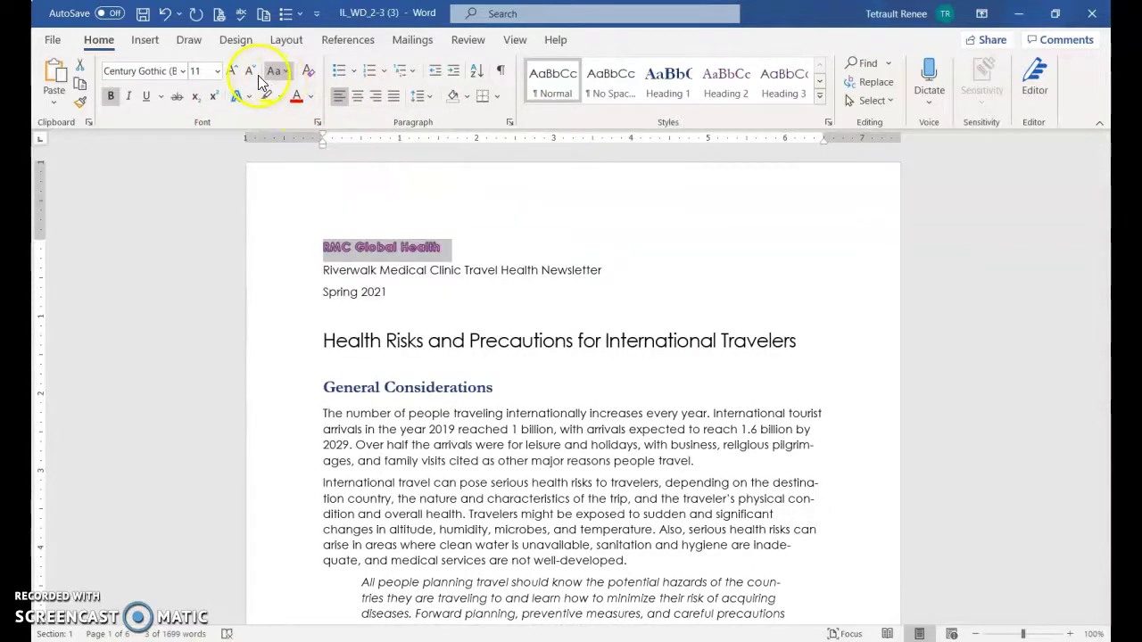
Enlarge the RMC Global Health text to 36 pt with Grow and Shrink Font
left_click(235, 71)
left_click(235, 72)
left_click(235, 72)
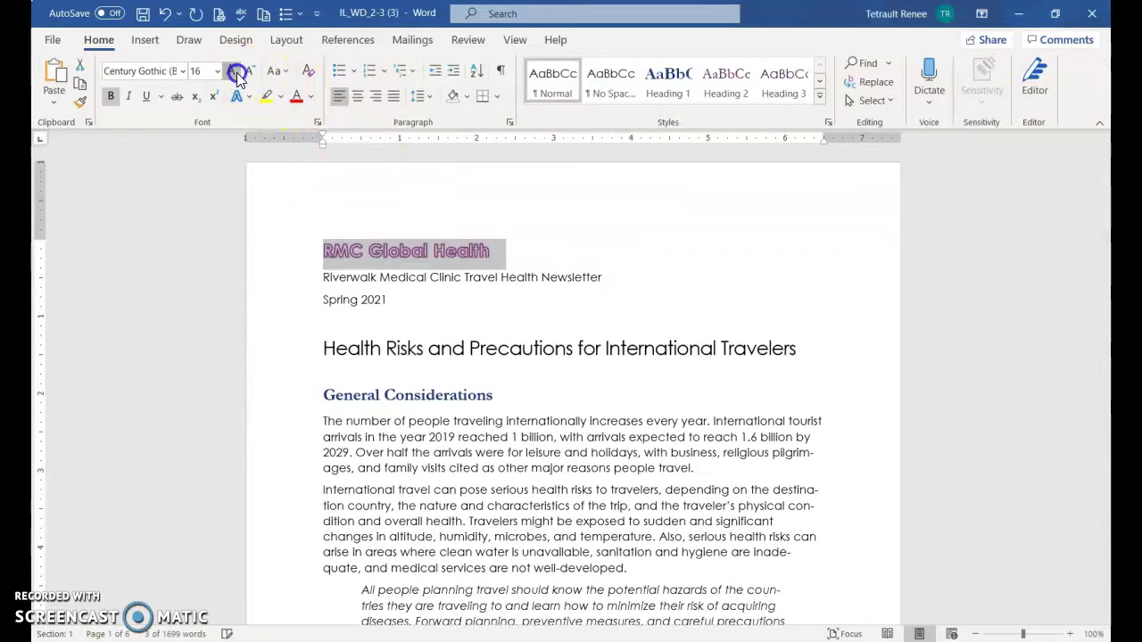
left_click(237, 72)
left_click(237, 73)
left_click(236, 72)
left_click(236, 72)
left_click(237, 72)
left_click(236, 72)
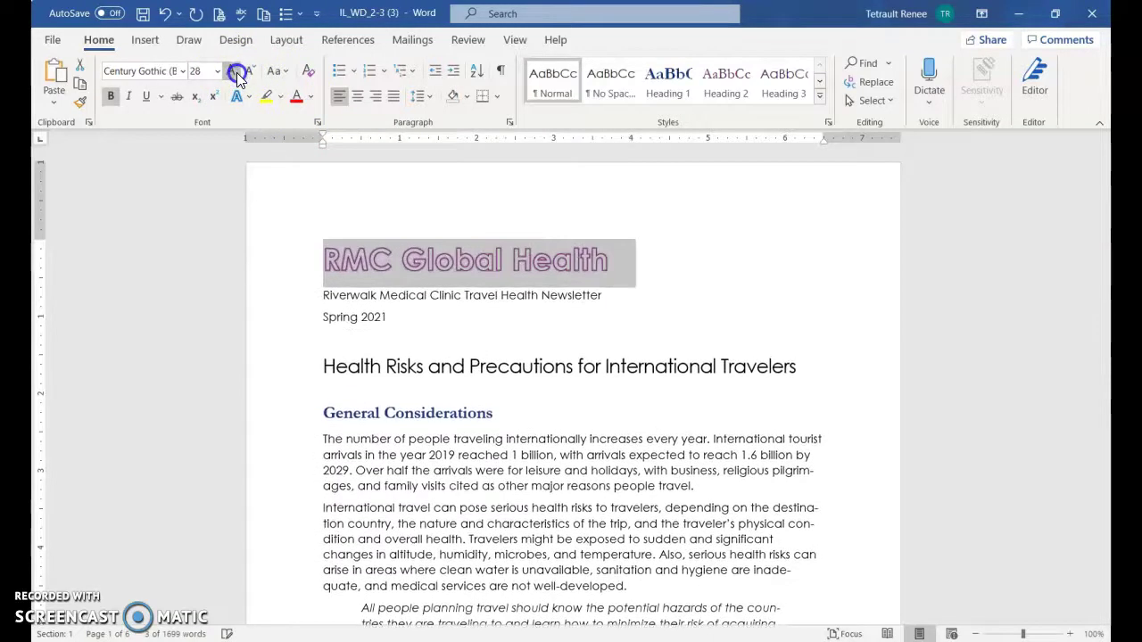
left_click(236, 72)
left_click(237, 73)
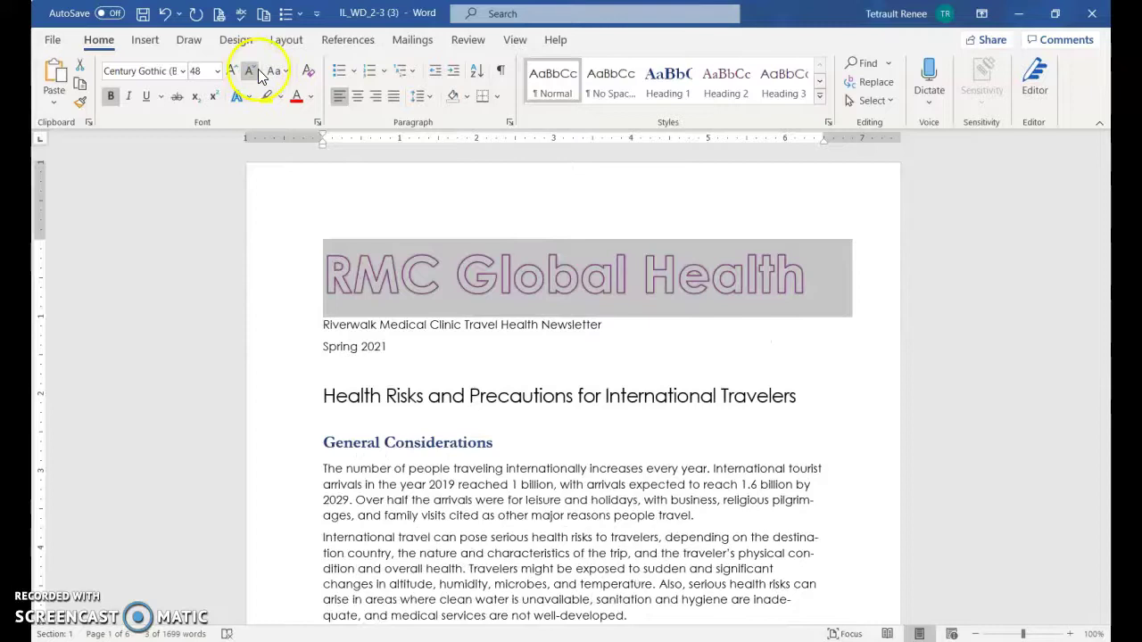
left_click(257, 71)
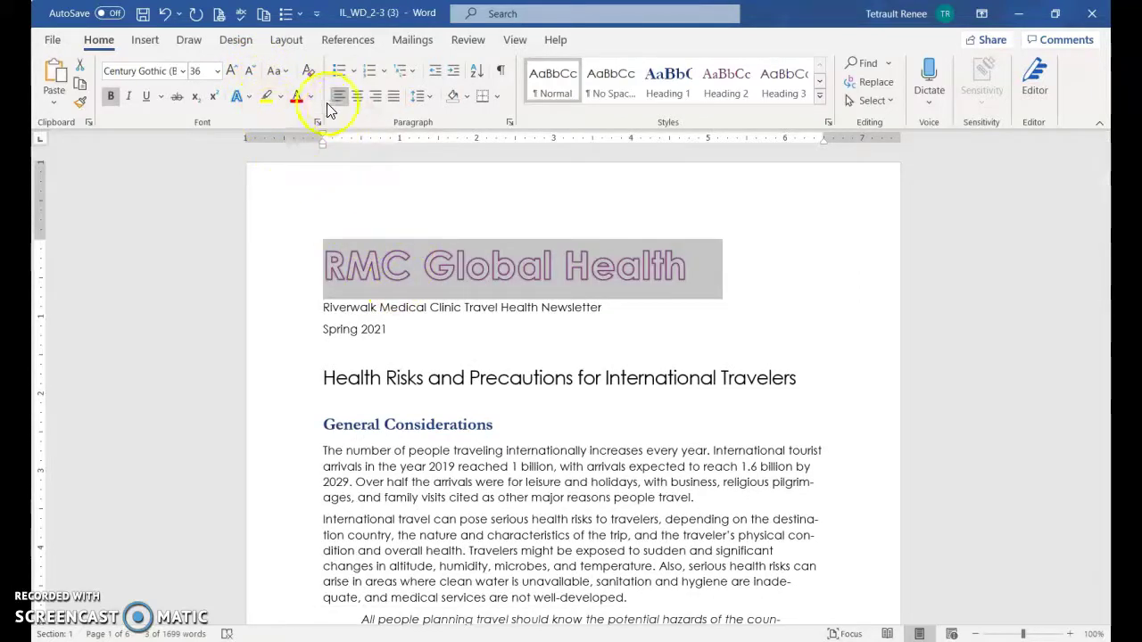
Give the RMC Global Health title a dark purple outline and an outer shadow
left_click(248, 98)
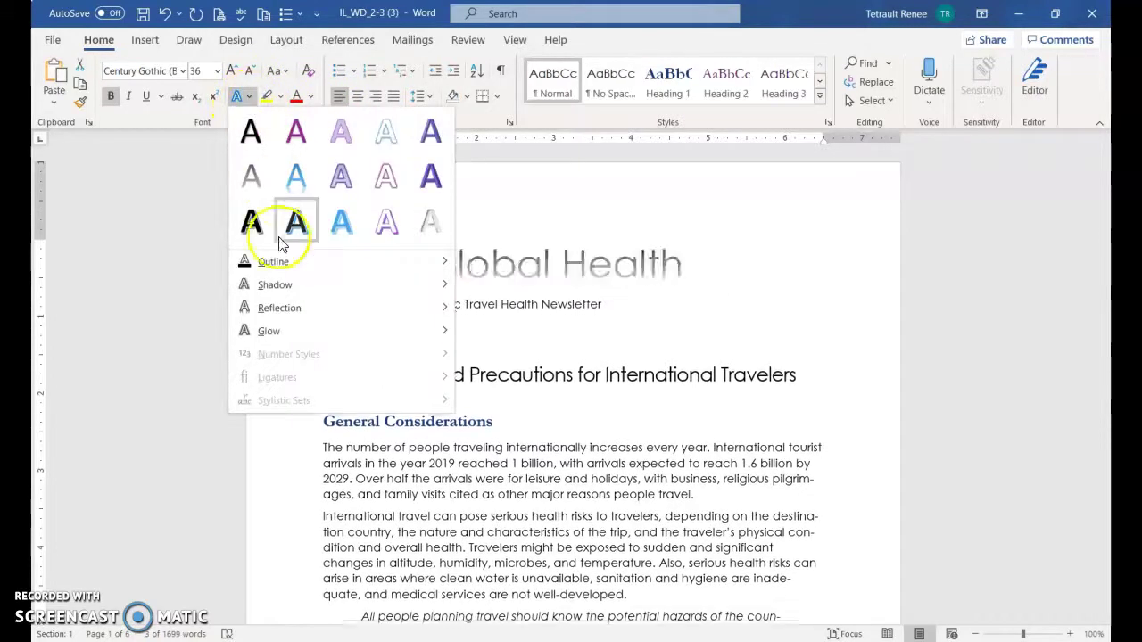
mouse_move(276, 261)
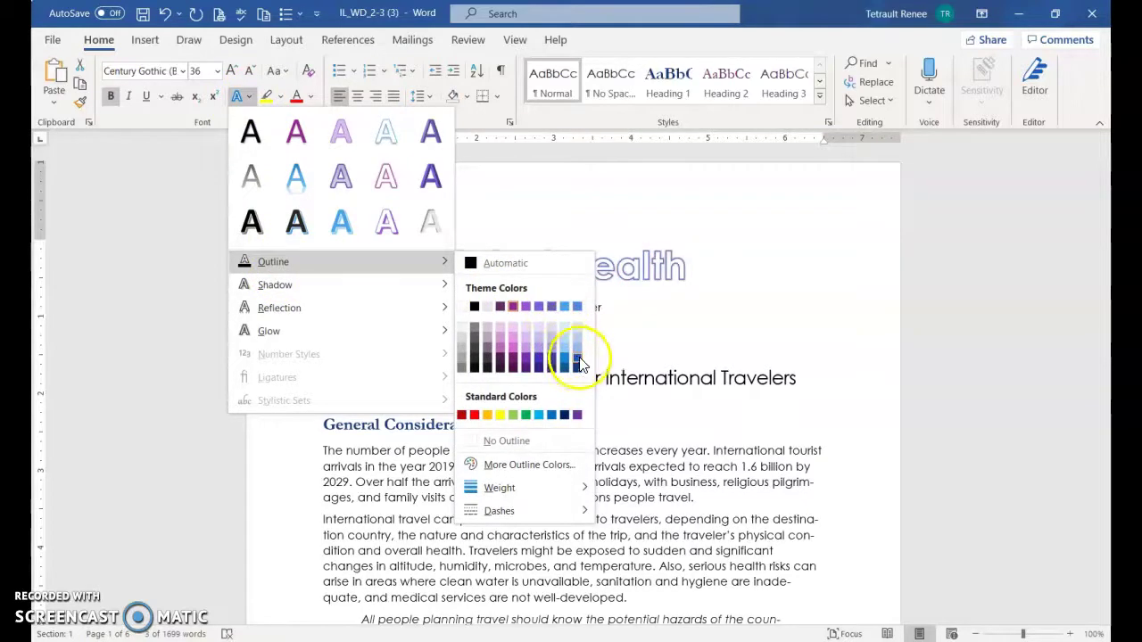
left_click(531, 375)
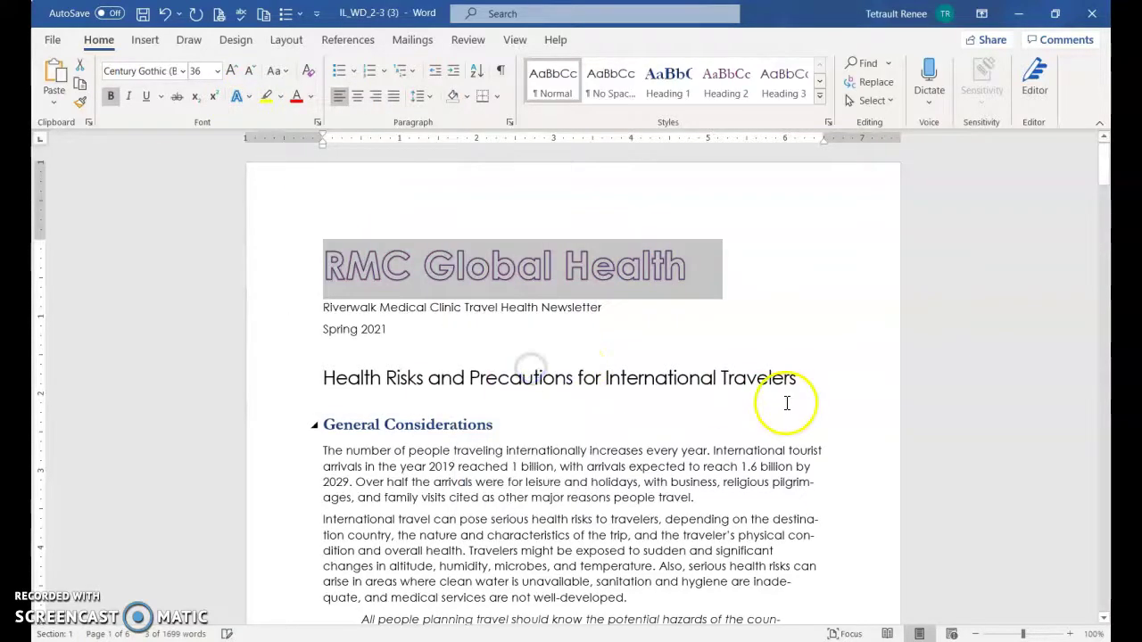
left_click(233, 98)
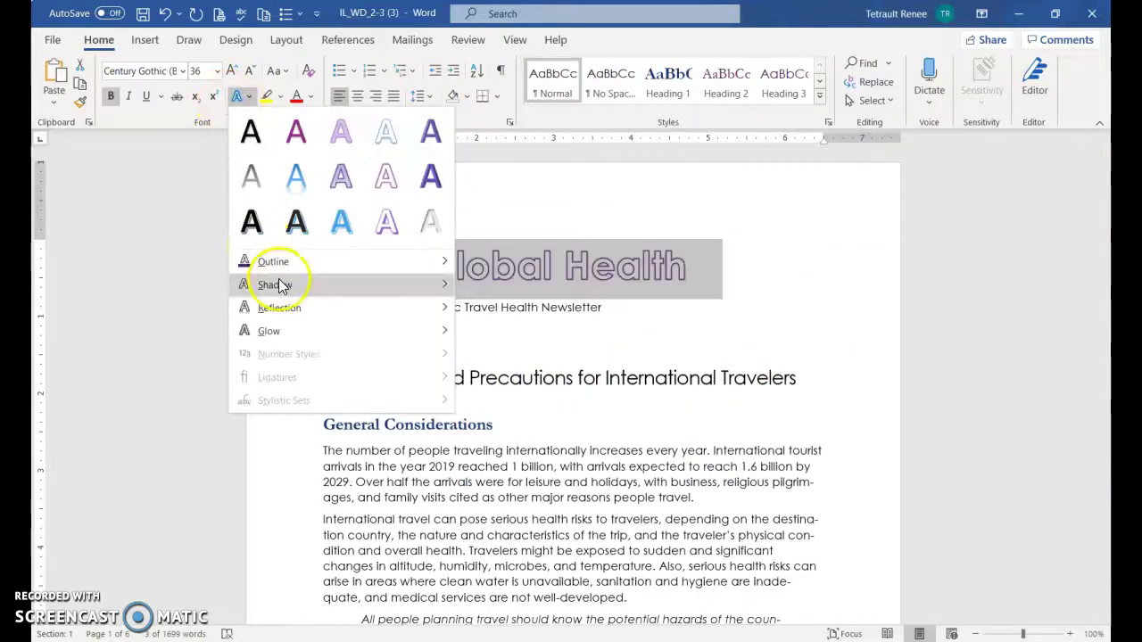
mouse_move(281, 286)
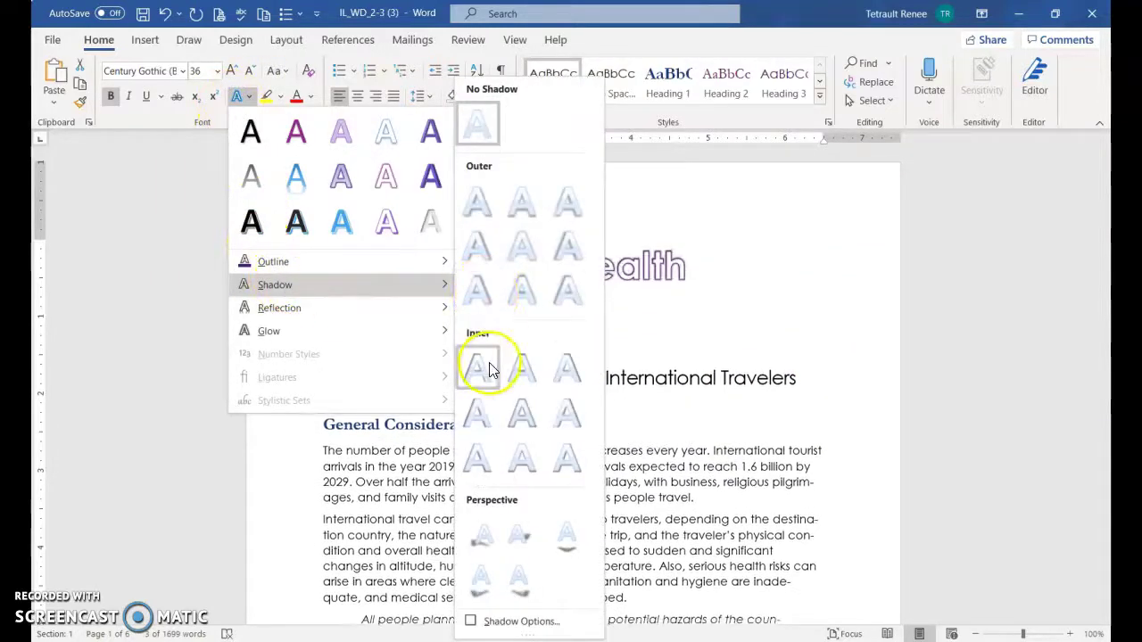
left_click(575, 297)
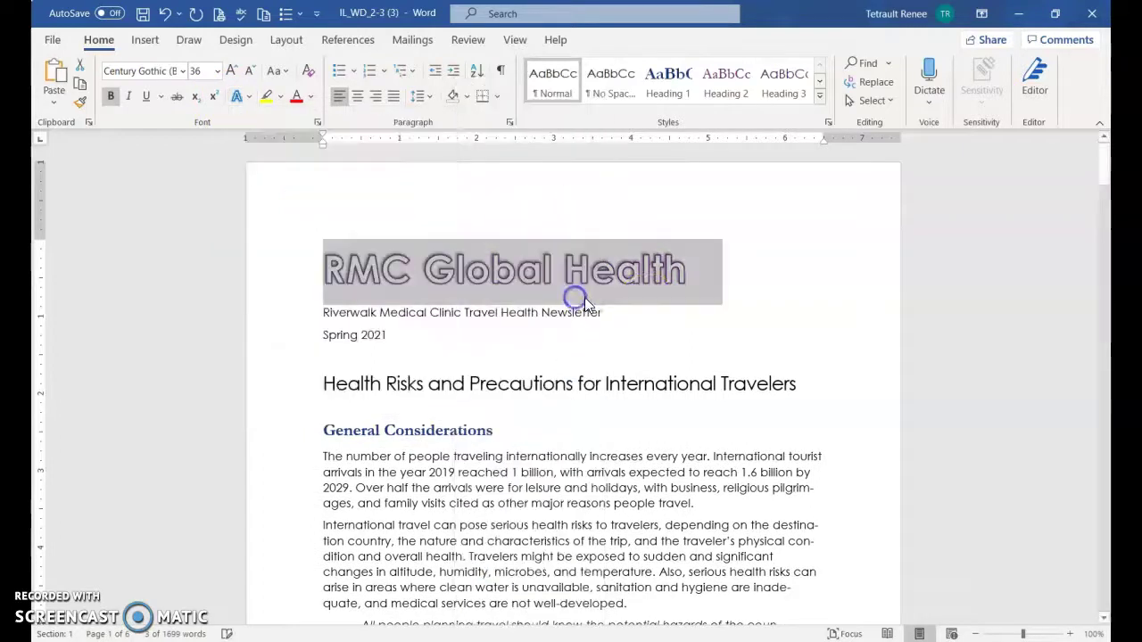
left_click(636, 326)
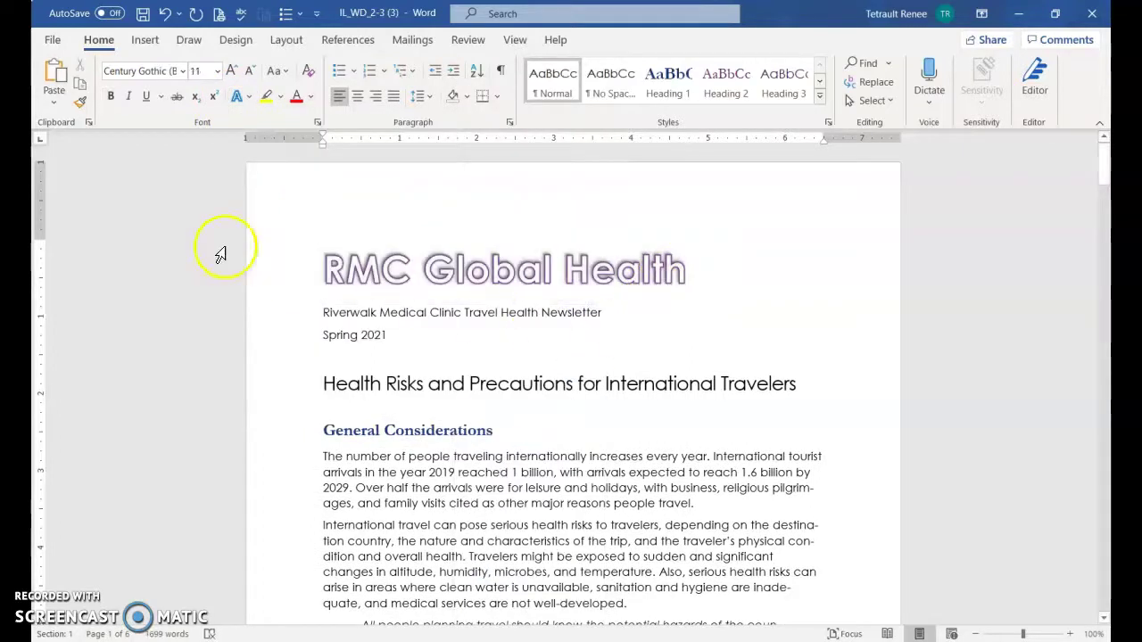
Add a Purple, Accent color 4 glow to the title, leaving reflection off
left_click(291, 270)
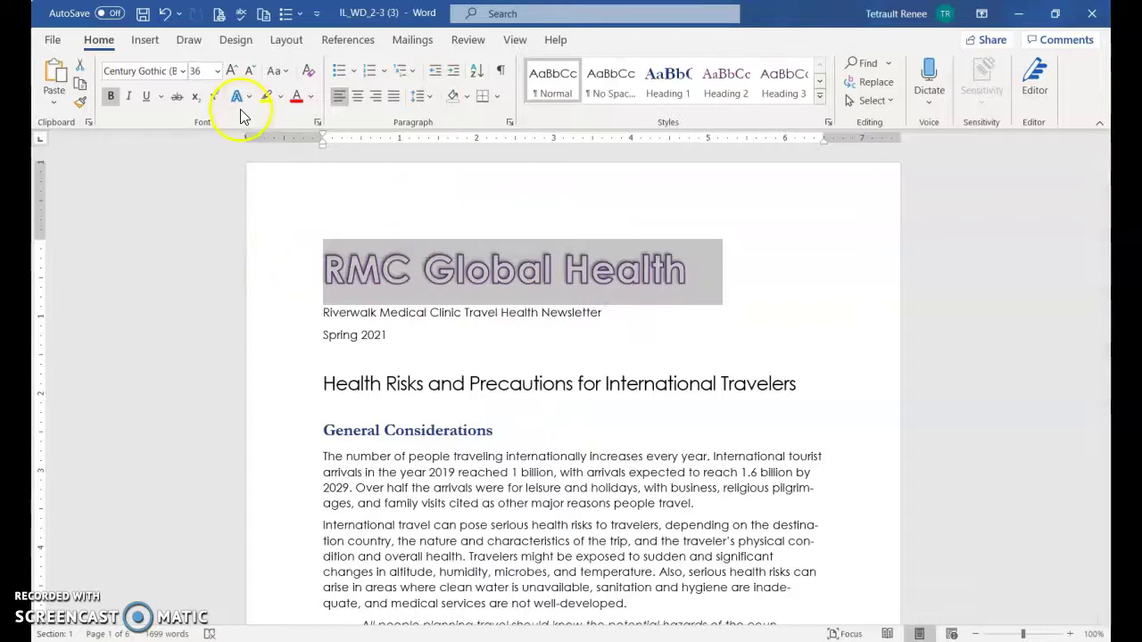
left_click(244, 103)
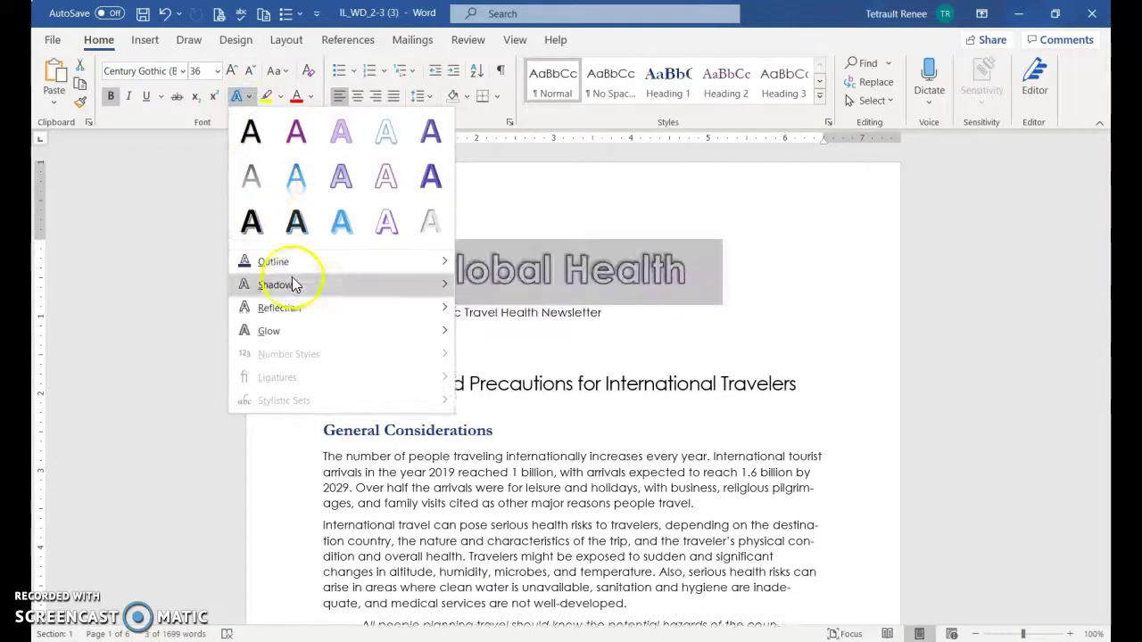
mouse_move(277, 331)
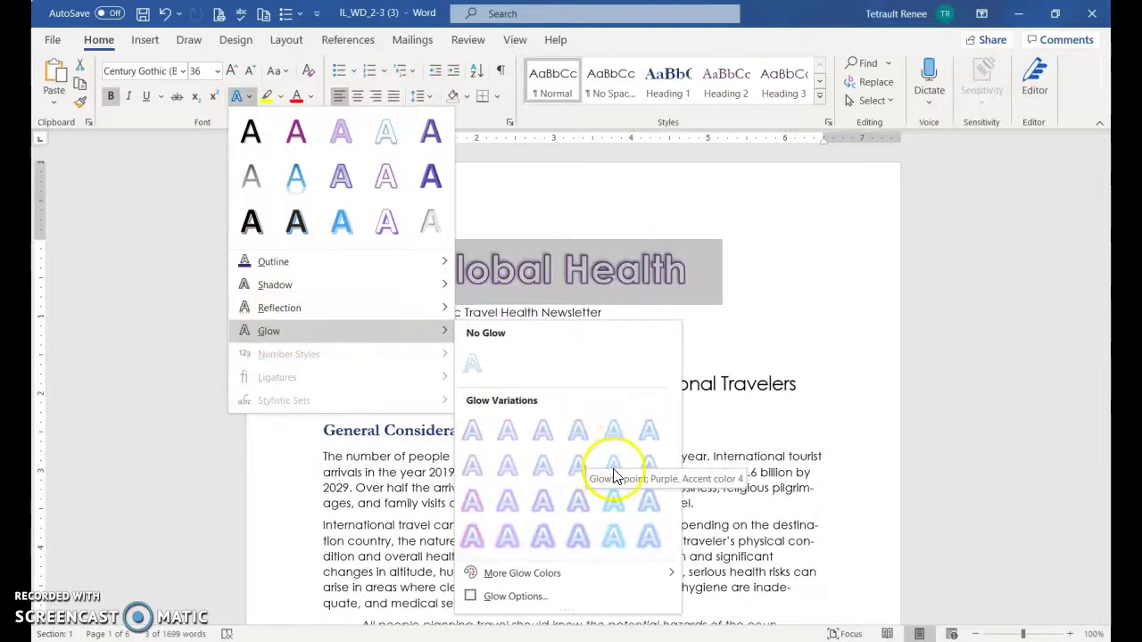
left_click(575, 467)
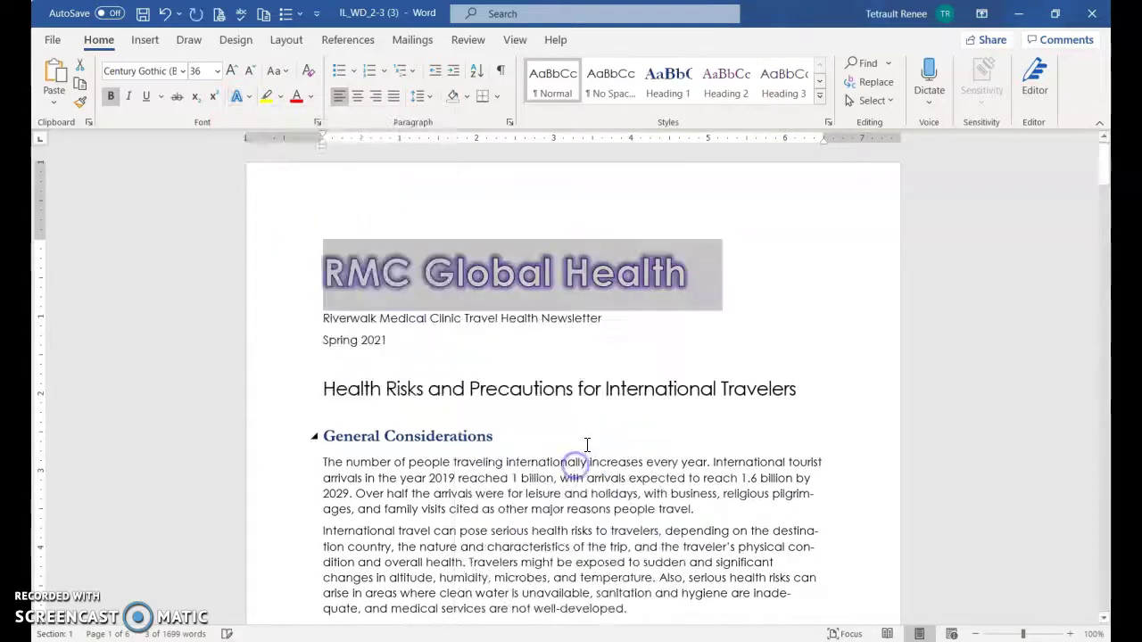
left_click(236, 98)
mouse_move(294, 310)
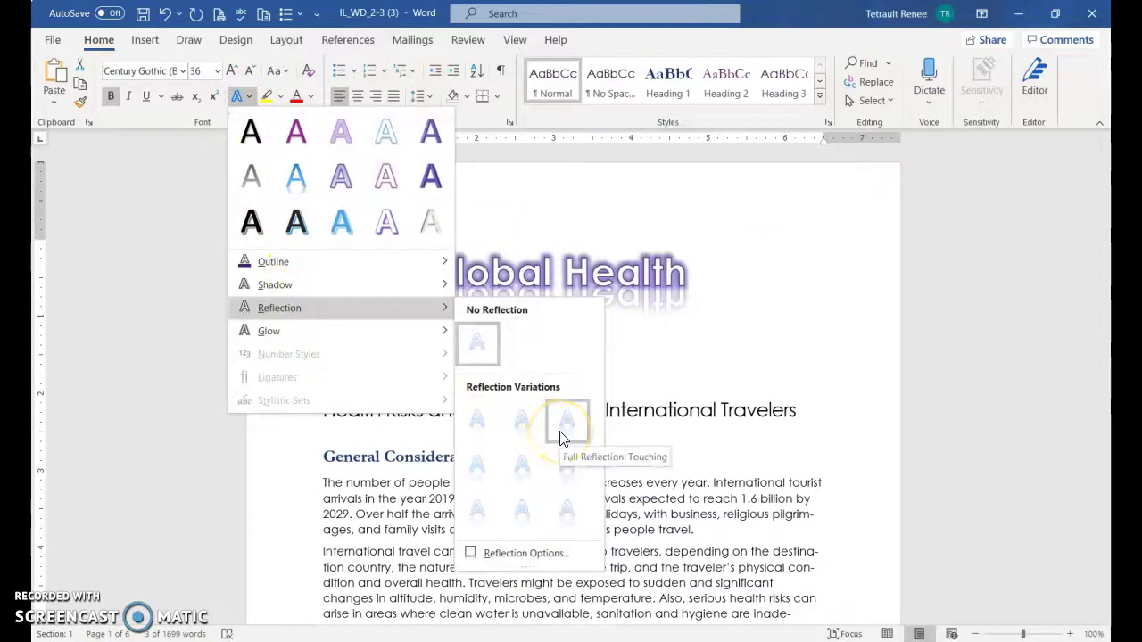
left_click(731, 367)
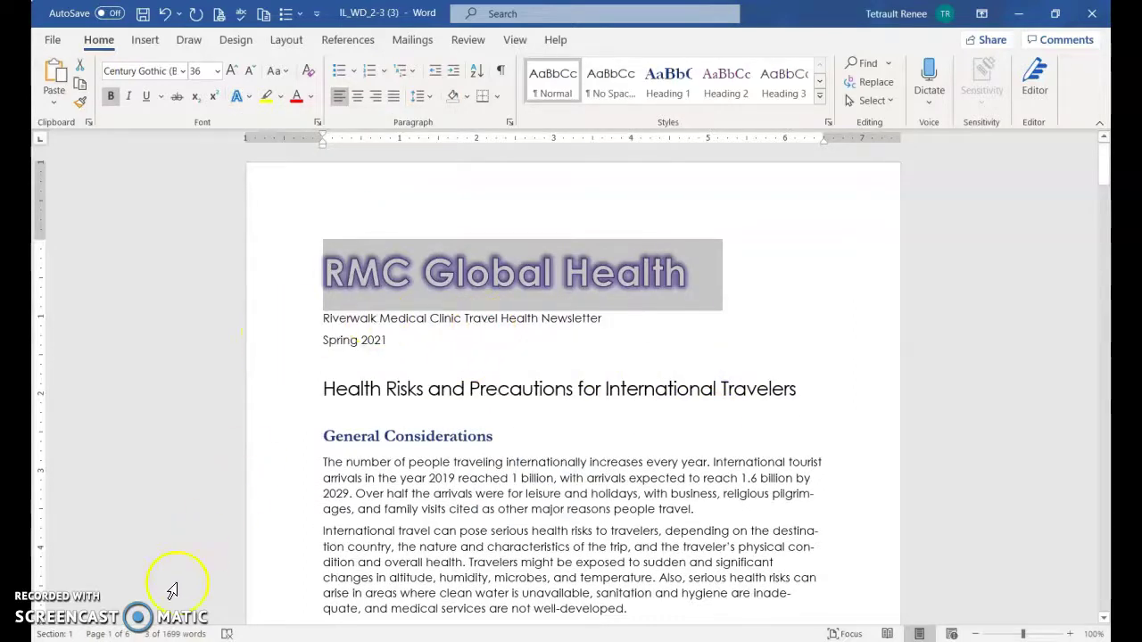
Try top and bottom borders on the Riverwalk subtitle, then remove all borders again
left_click(383, 318)
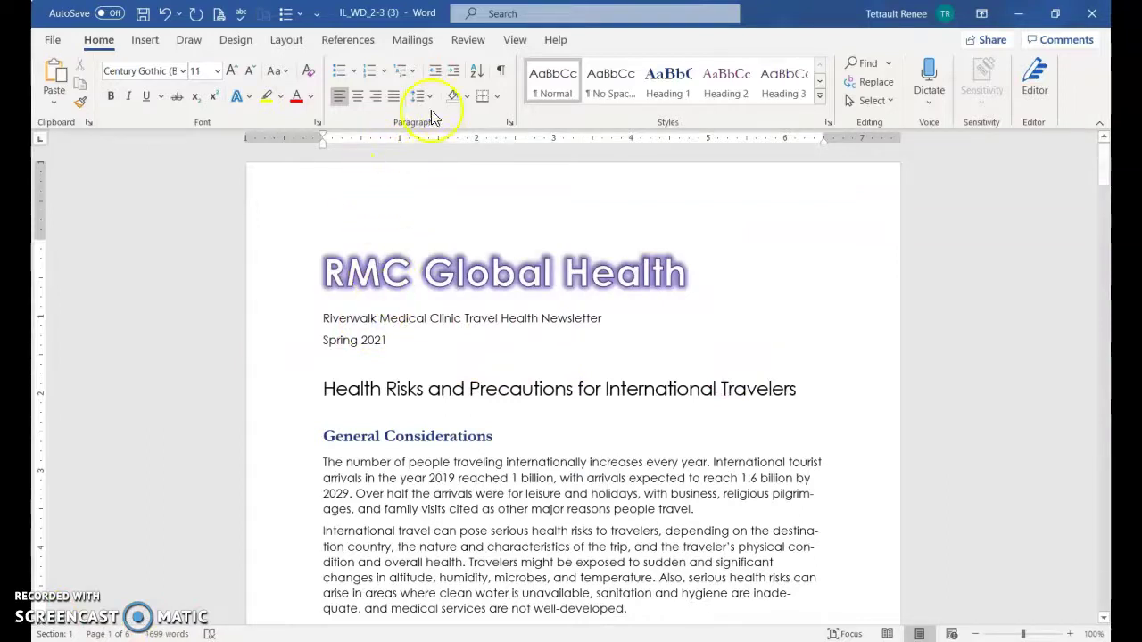
left_click(499, 101)
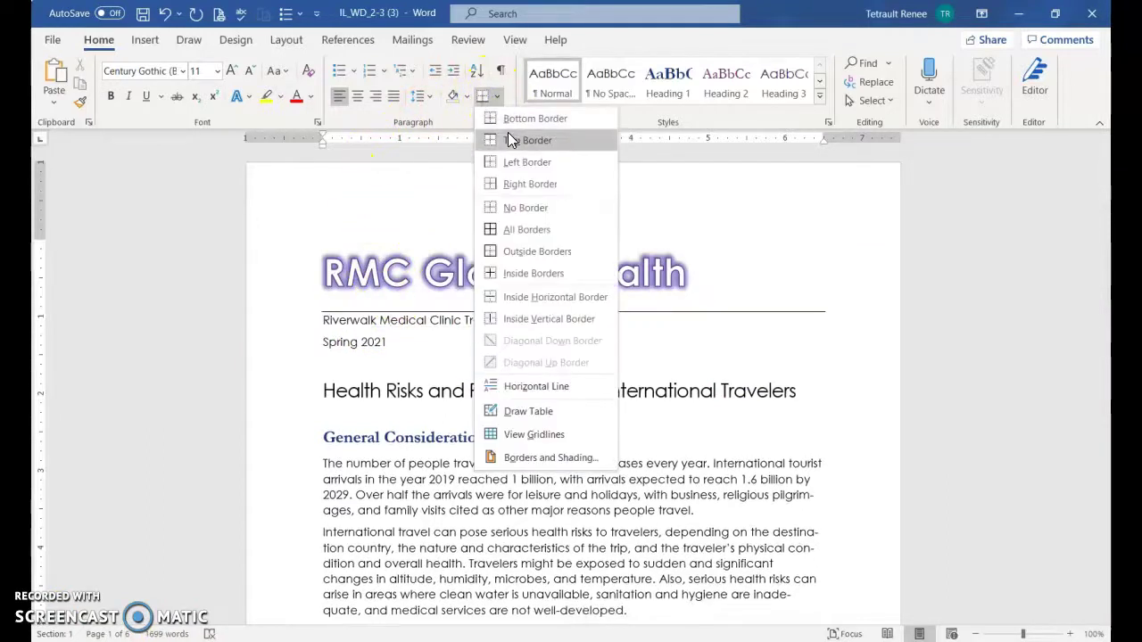
left_click(507, 134)
left_click(498, 98)
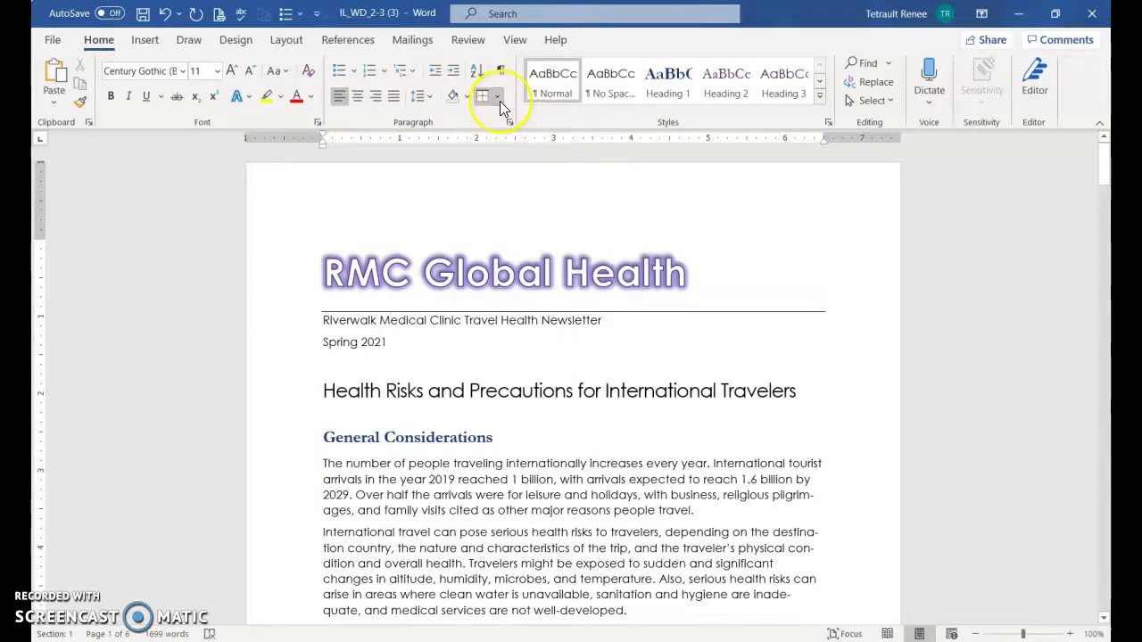
left_click(528, 121)
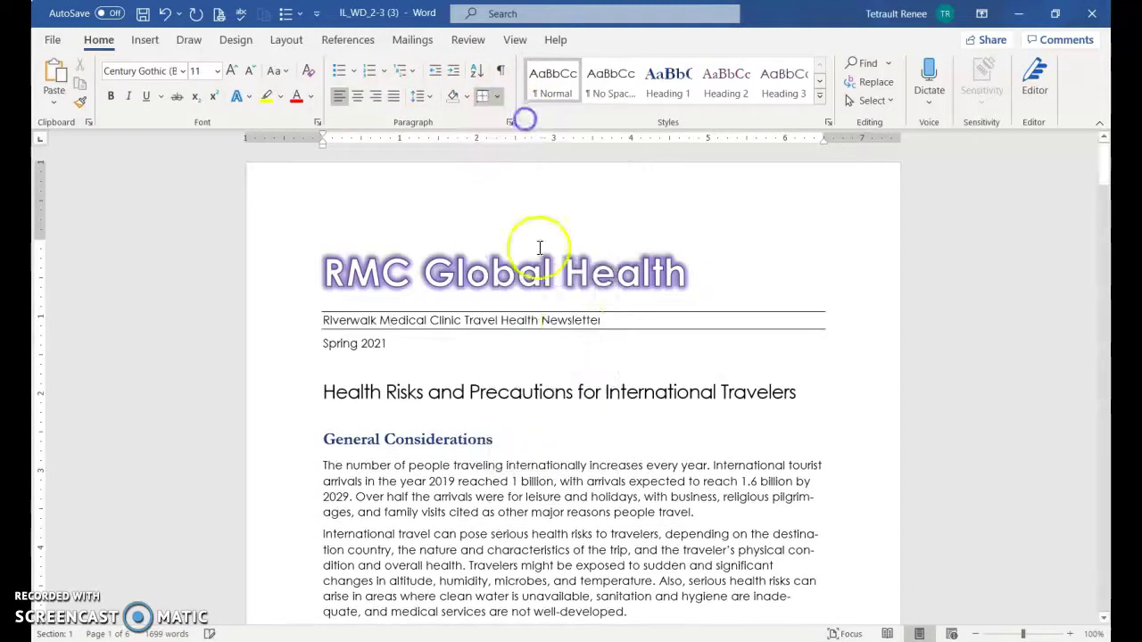
left_click(496, 100)
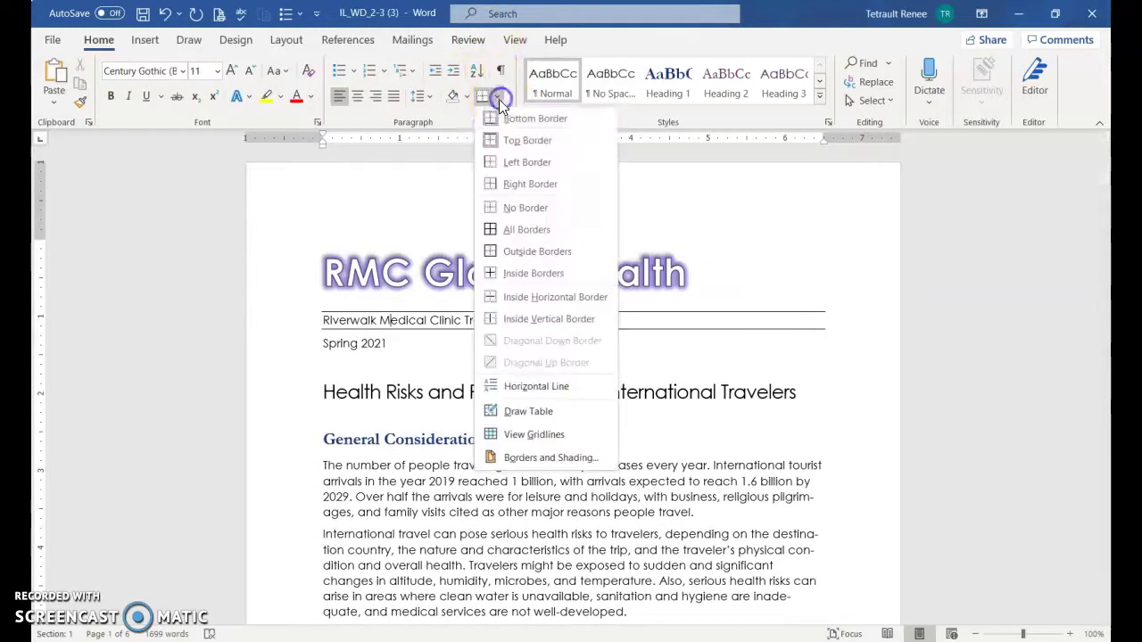
left_click(508, 208)
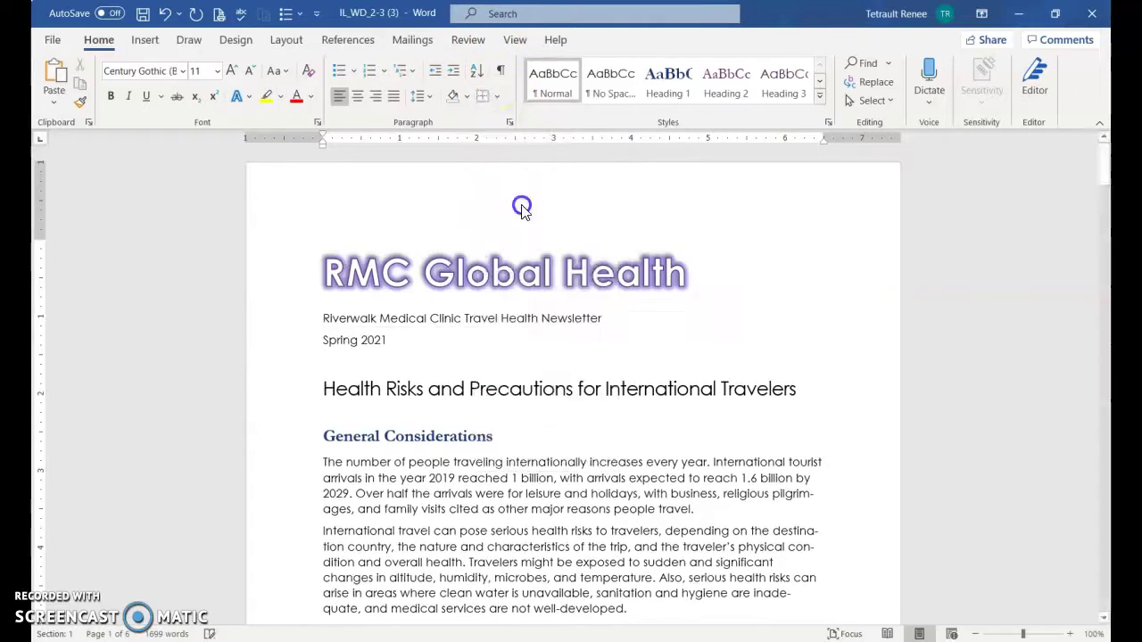
left_click(497, 100)
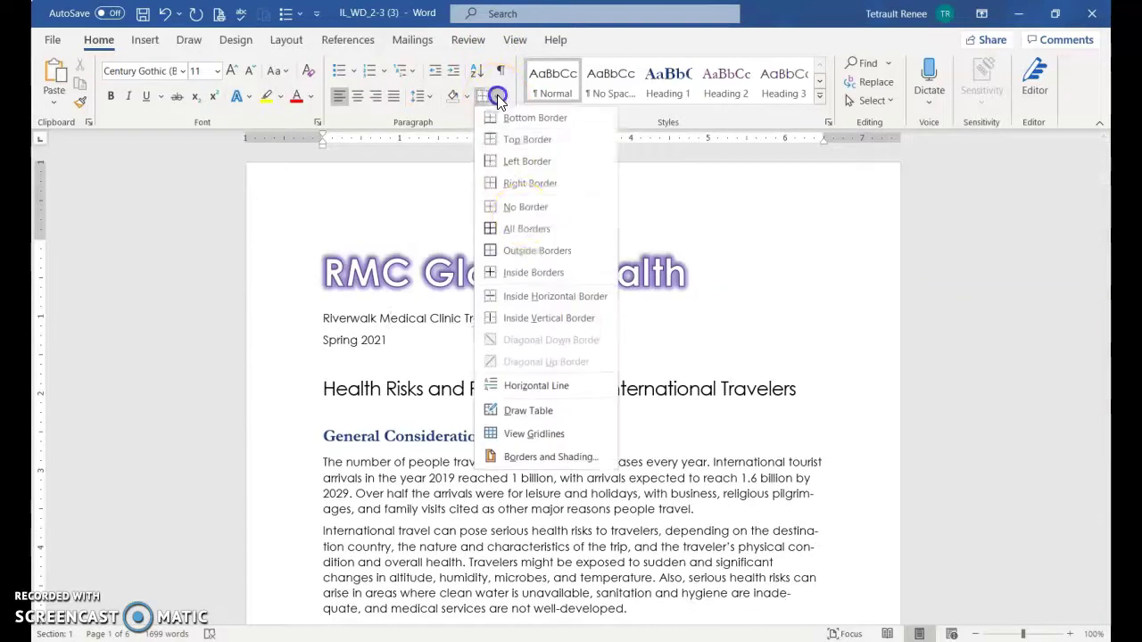
Set a dark purple 1½ pt double-line border on the subtitle's top and bottom only
left_click(540, 458)
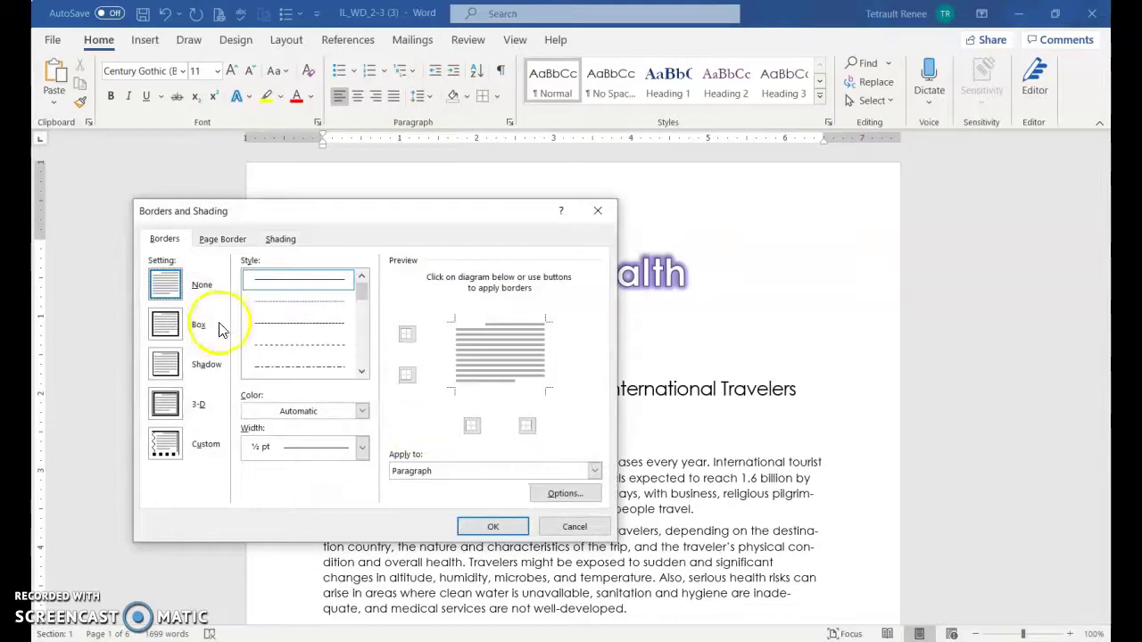
left_click(165, 327)
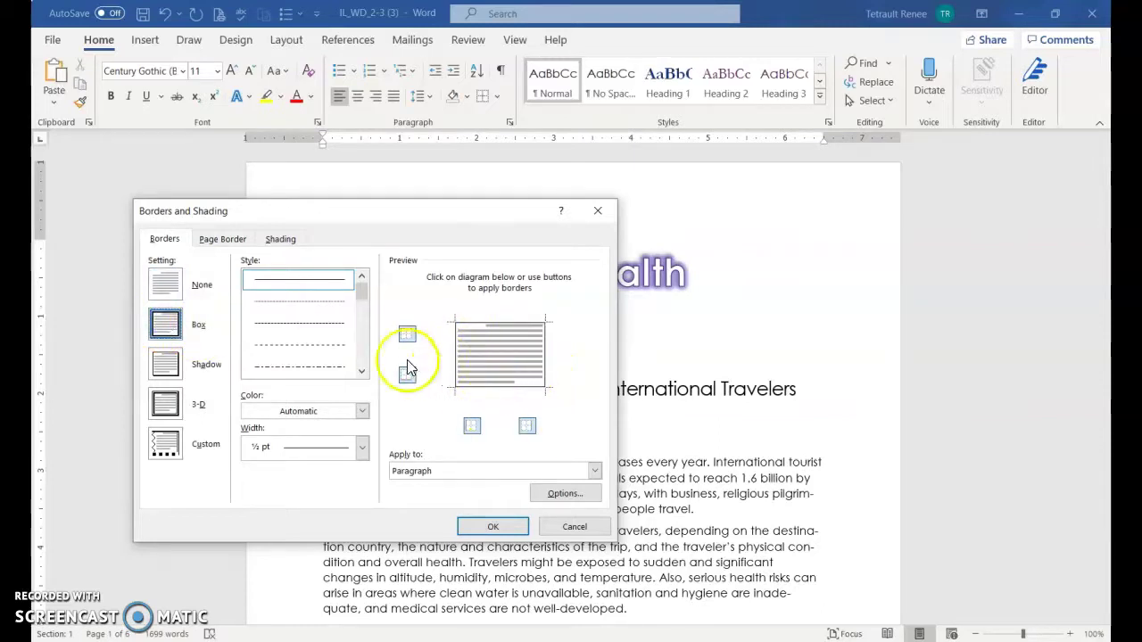
left_click(361, 371)
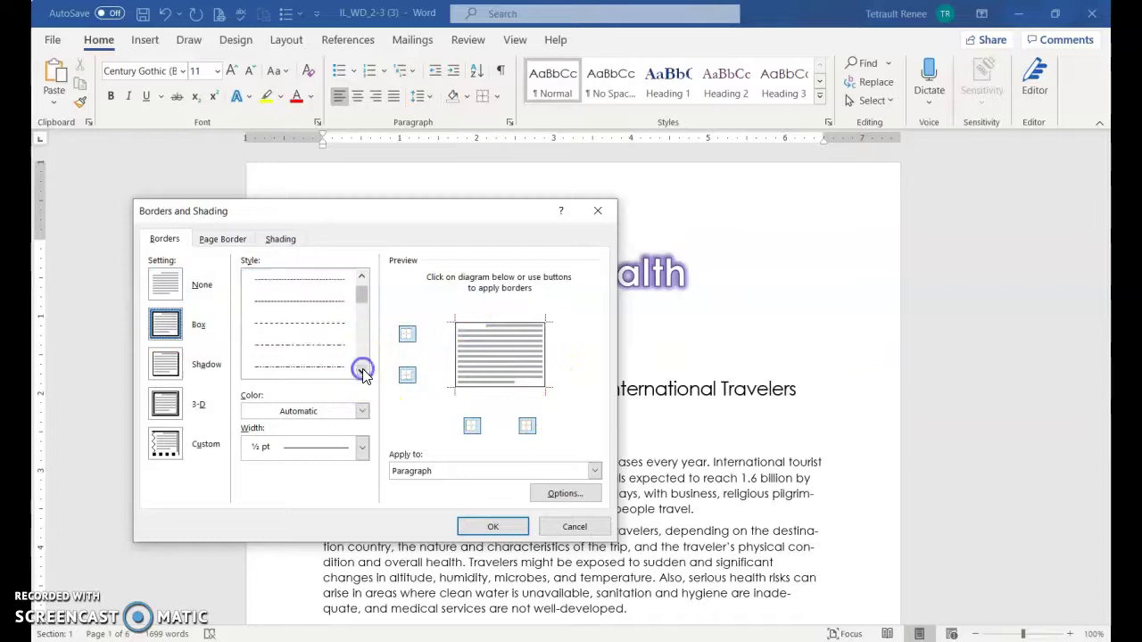
left_click(361, 371)
left_click(346, 349)
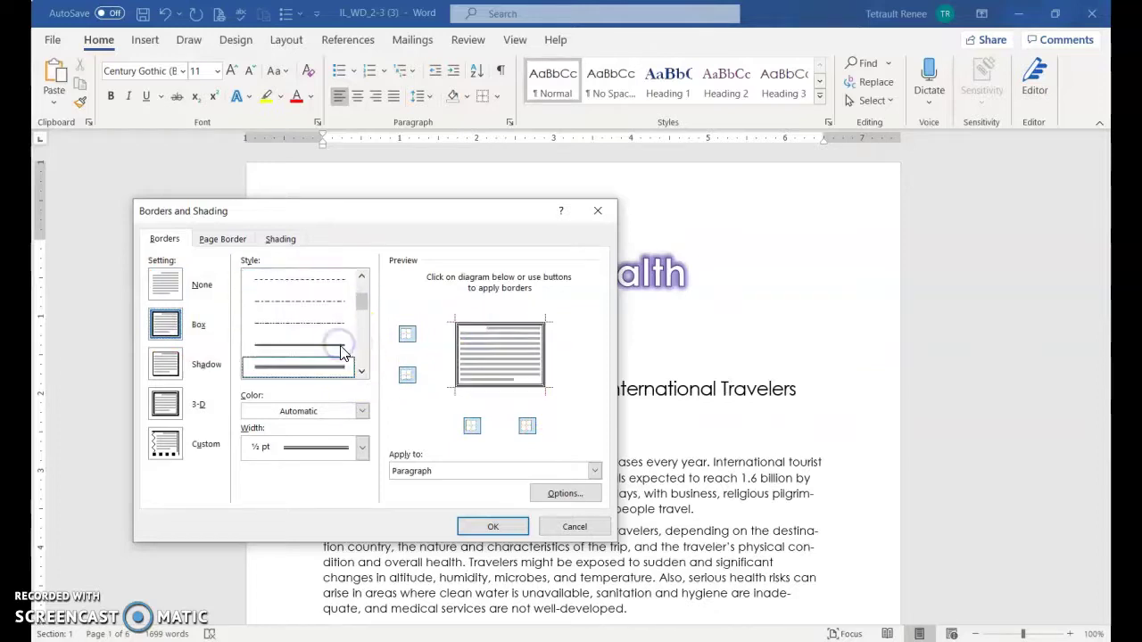
left_click(361, 411)
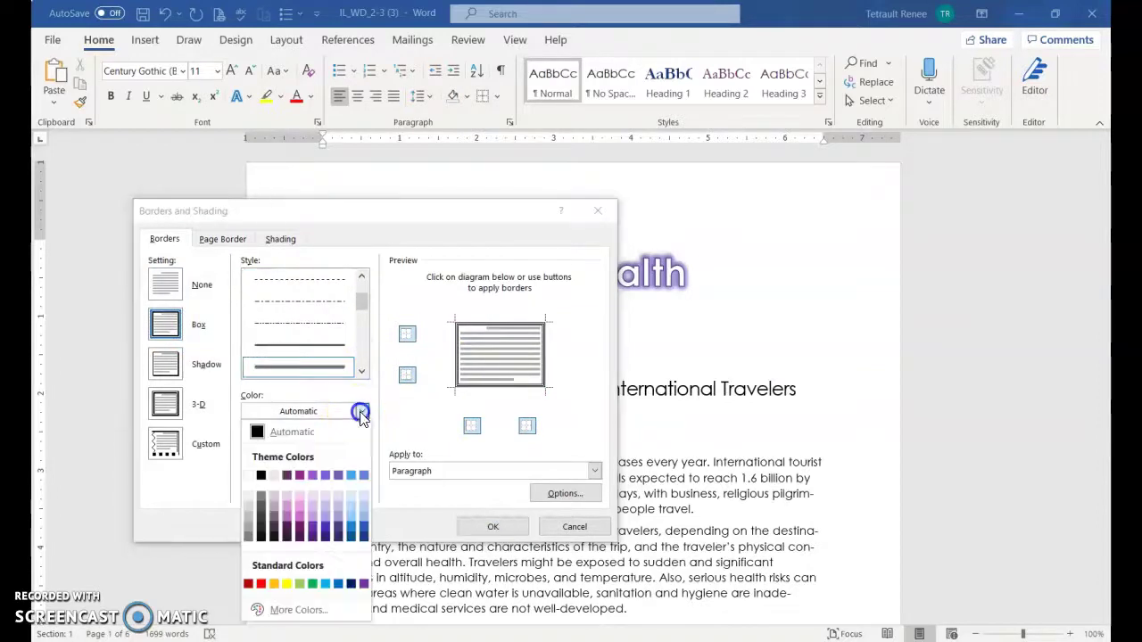
left_click(301, 527)
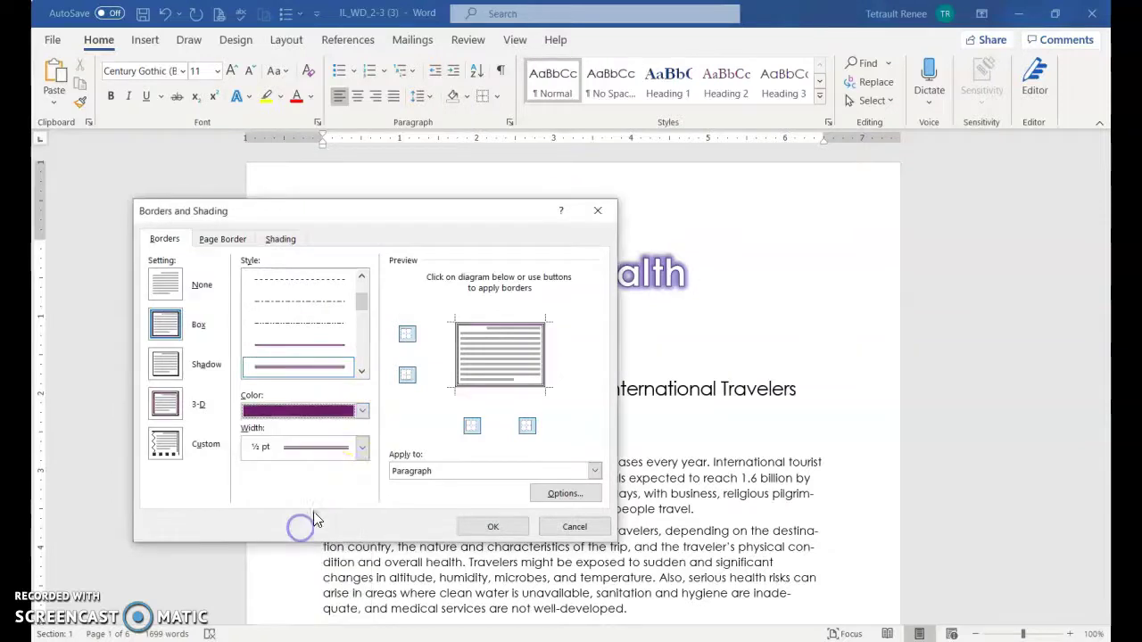
left_click(362, 448)
left_click(339, 325)
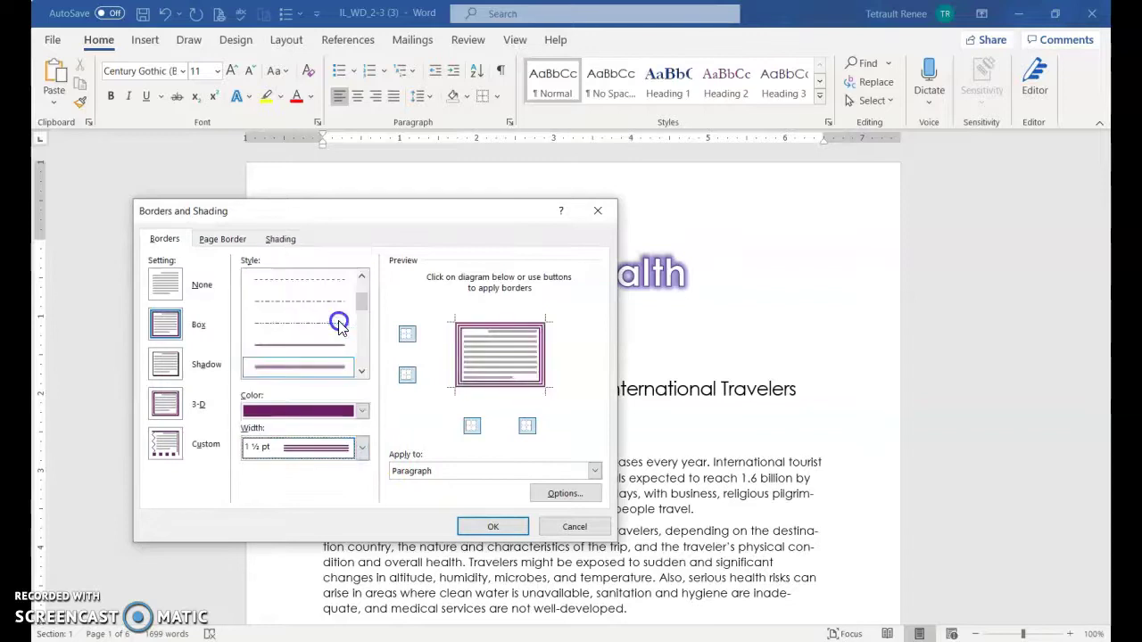
left_click(460, 356)
left_click(535, 354)
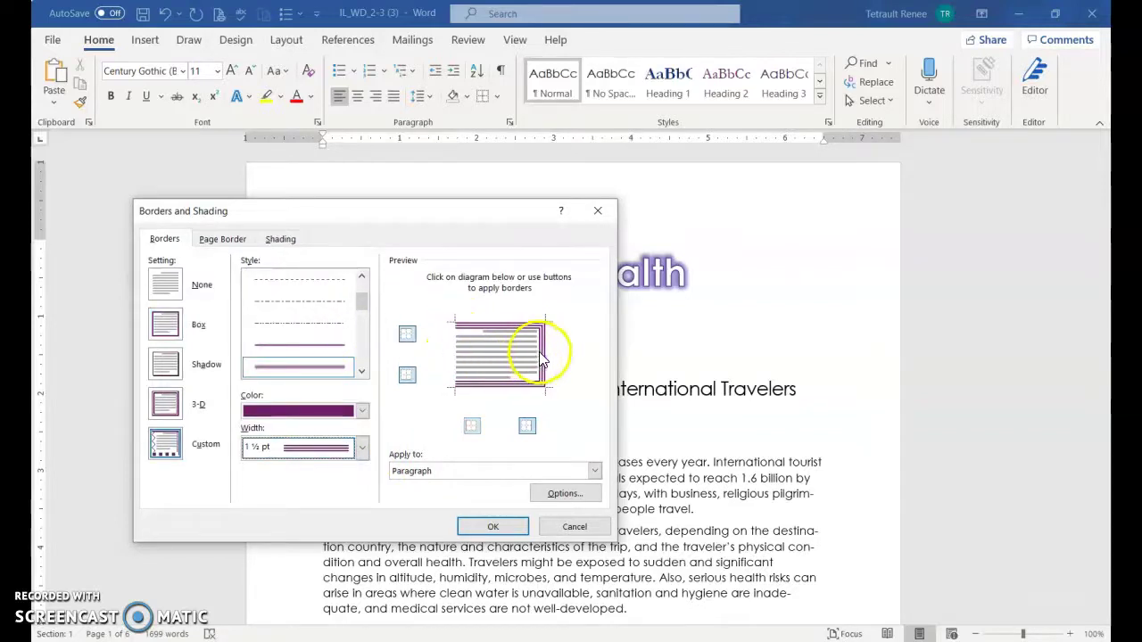
Switch the top and bottom borders to a 3 pt striped line style
left_click(362, 372)
left_click(361, 372)
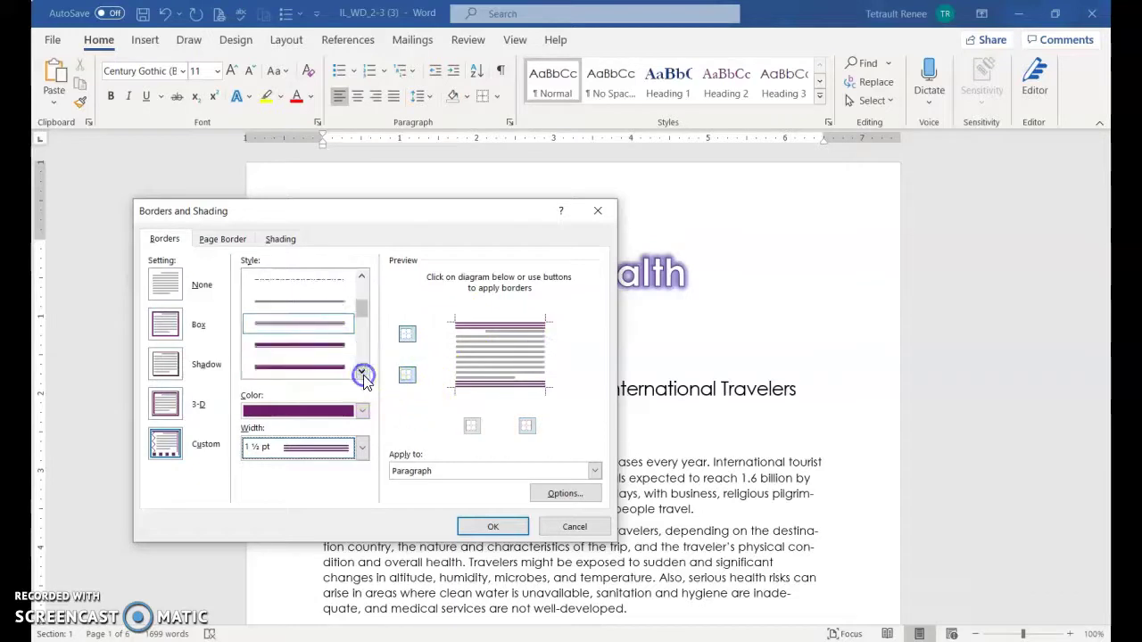
left_click(361, 372)
left_click(361, 372)
left_click(337, 359)
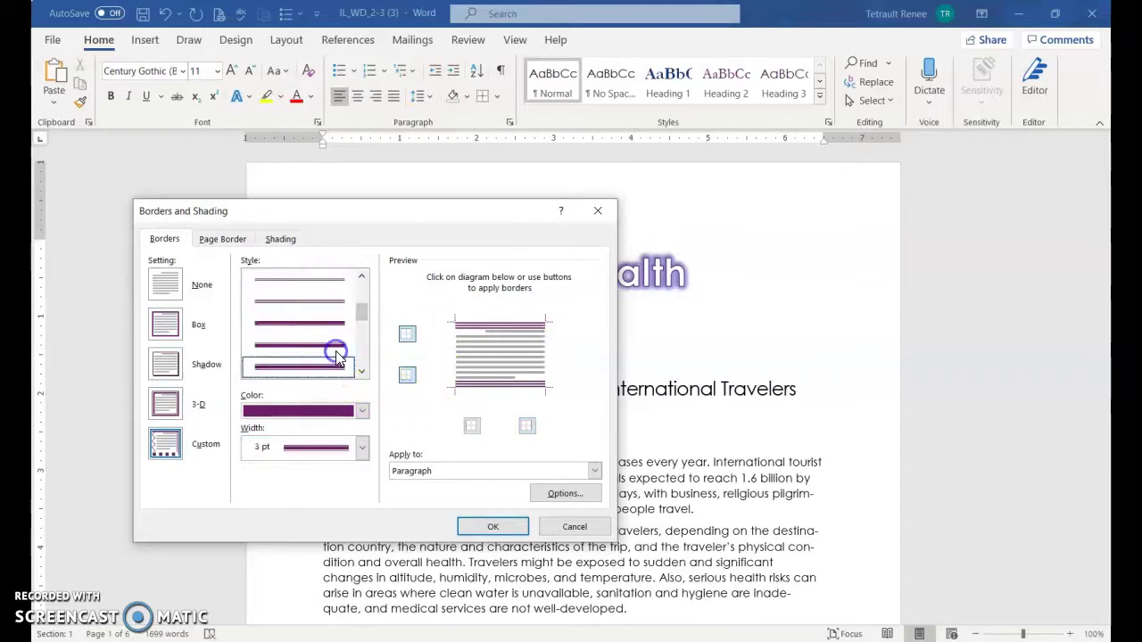
left_click(360, 372)
left_click(356, 375)
left_click(355, 374)
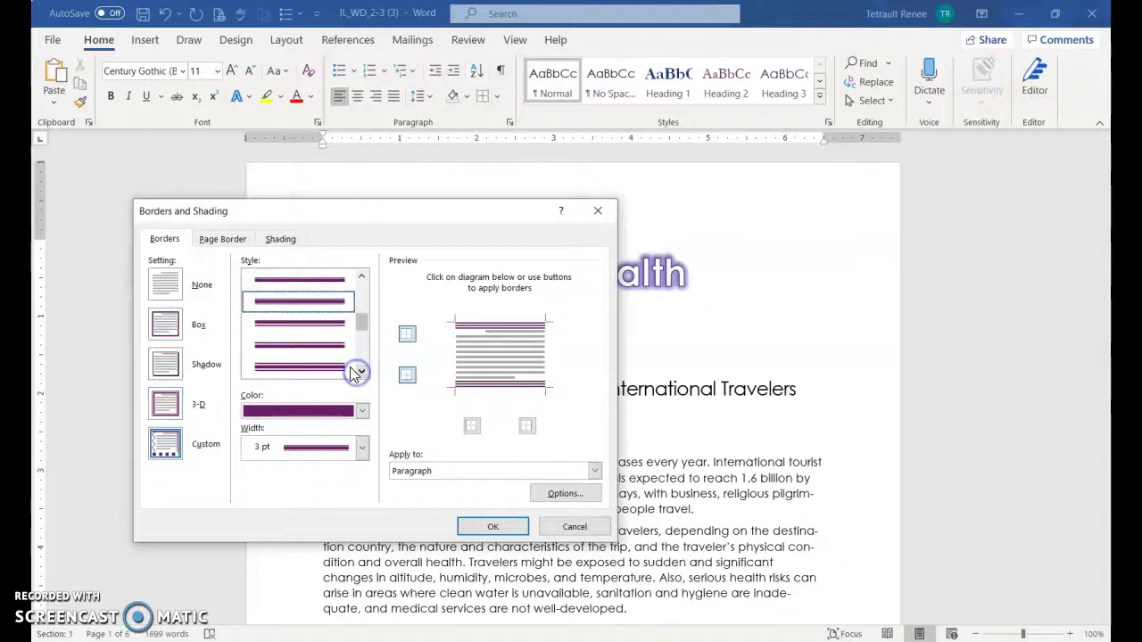
left_click(342, 361)
left_click(503, 332)
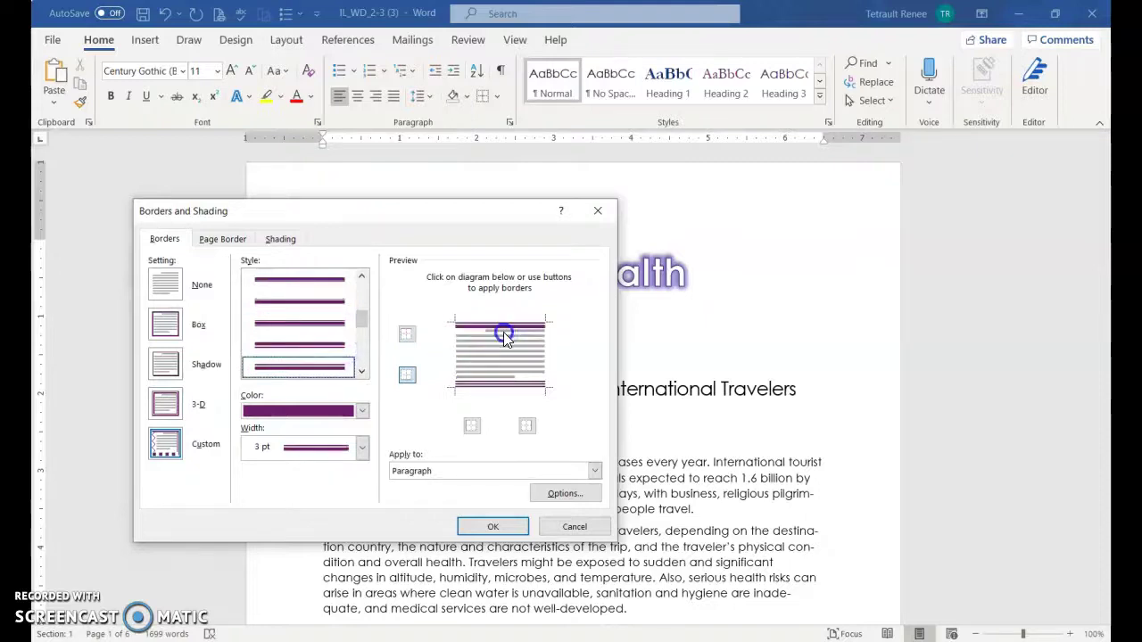
left_click(504, 393)
left_click(361, 373)
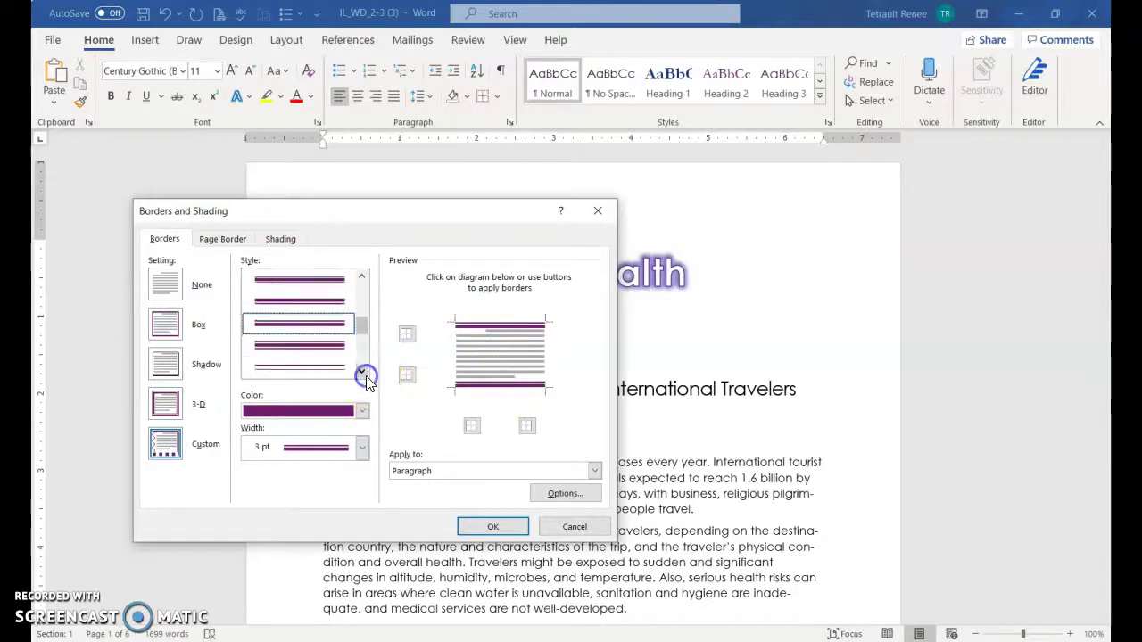
left_click(361, 372)
left_click(361, 373)
left_click(361, 373)
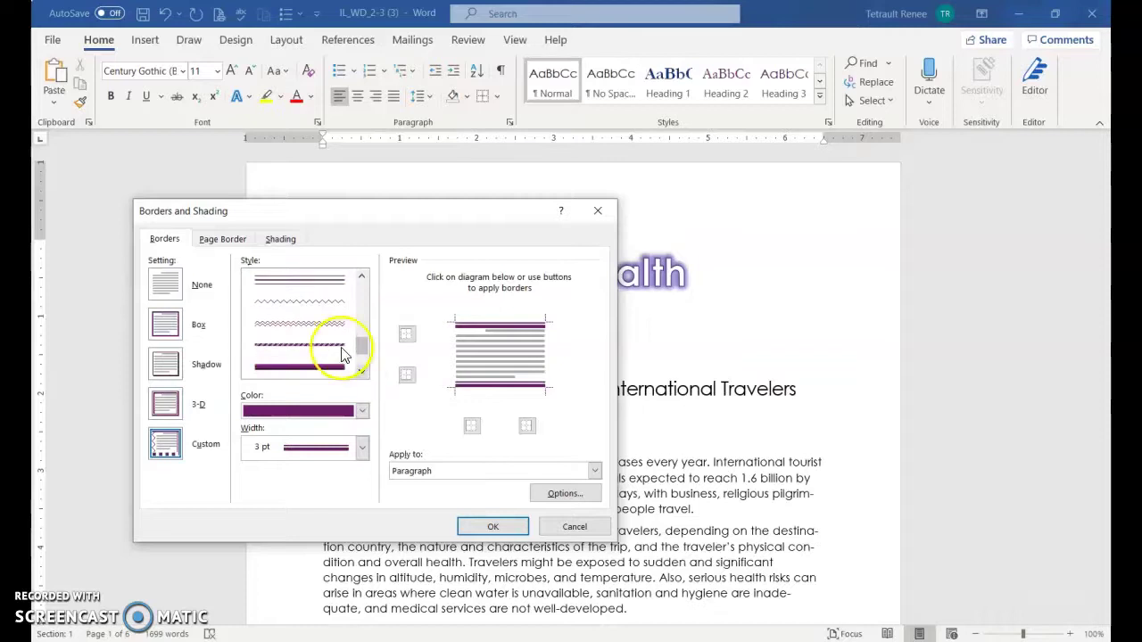
left_click(330, 346)
left_click(474, 325)
left_click(482, 387)
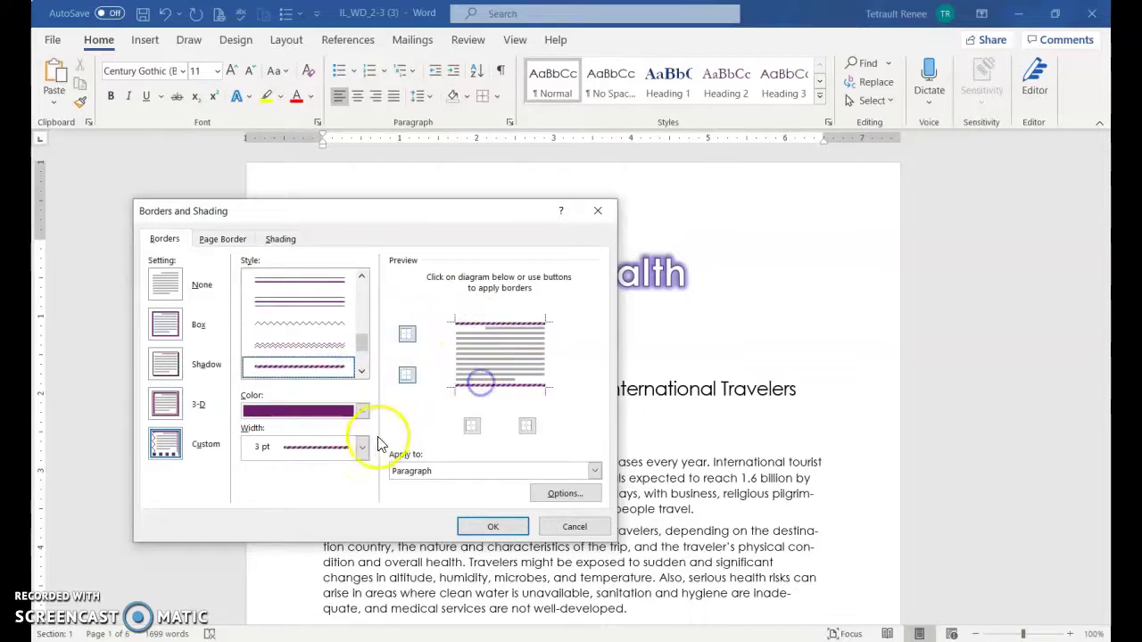
left_click(362, 449)
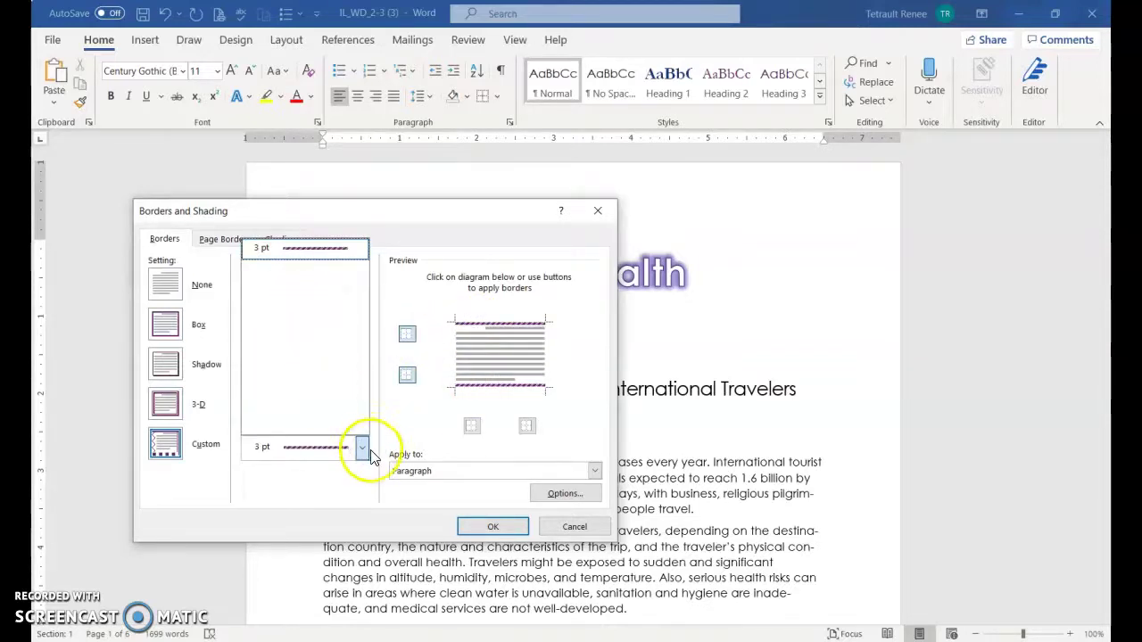
left_click(362, 449)
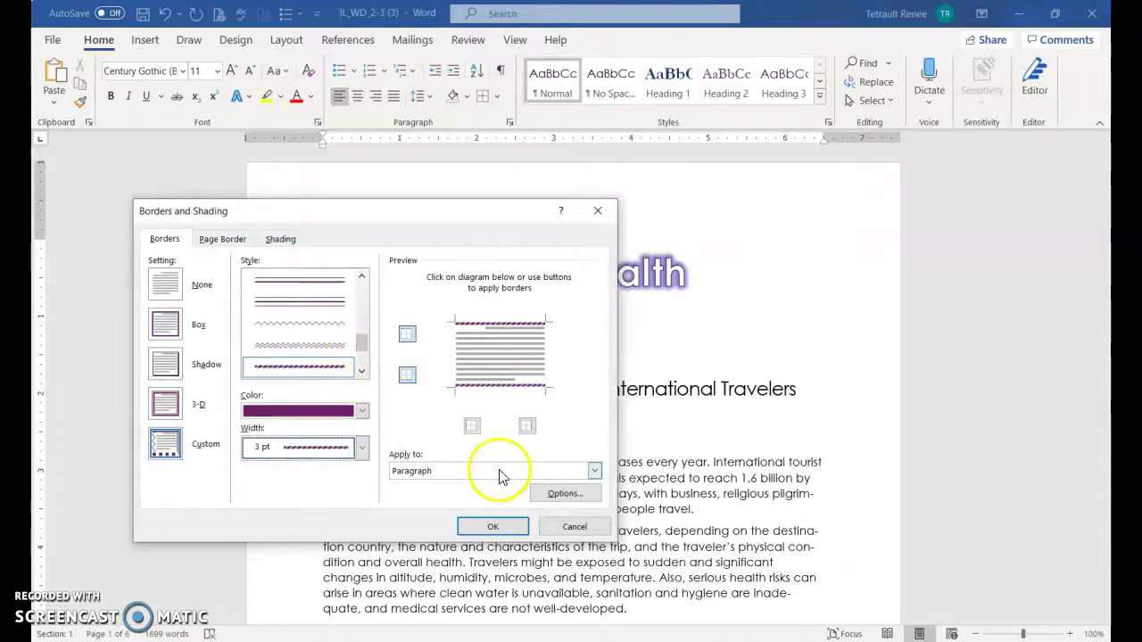
Add light pink paragraph shading and apply the border settings to the subtitle
left_click(294, 241)
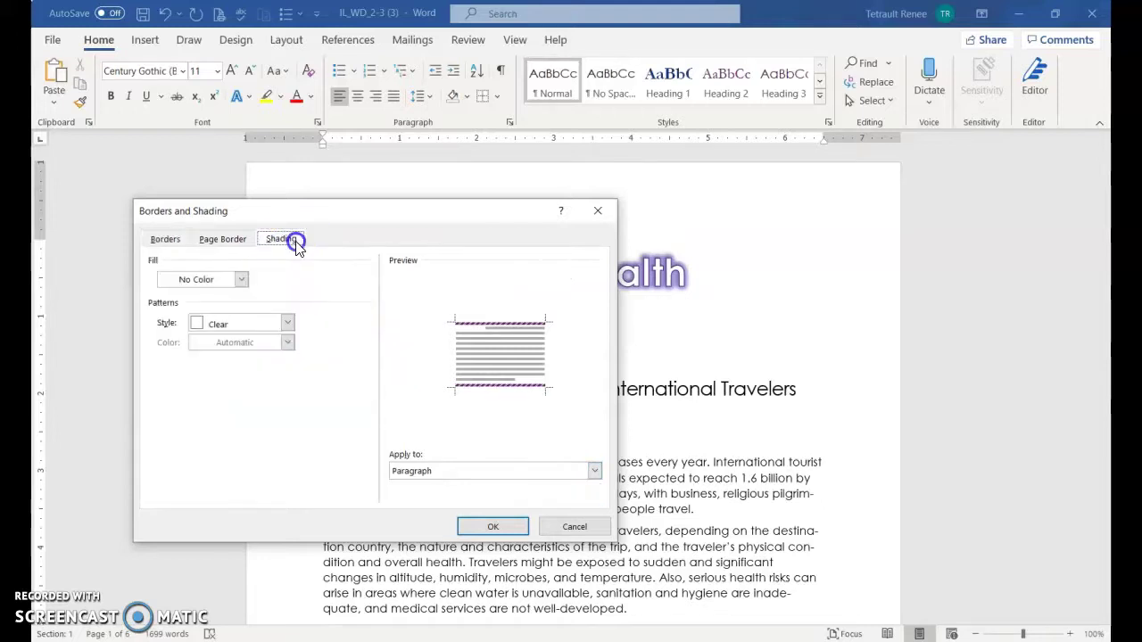
left_click(241, 280)
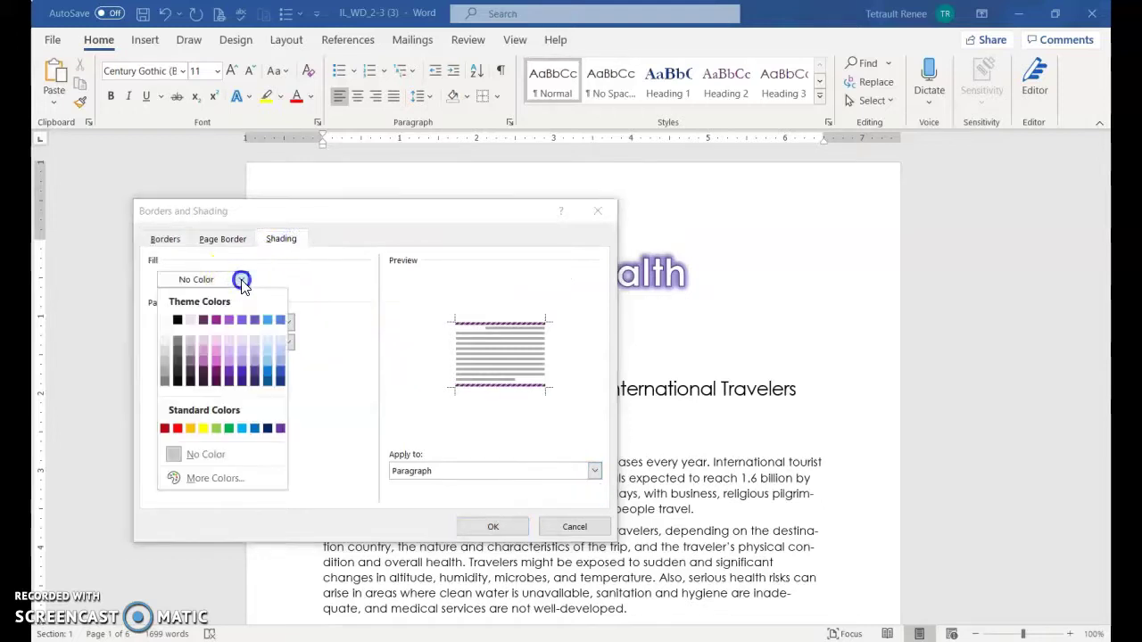
left_click(204, 341)
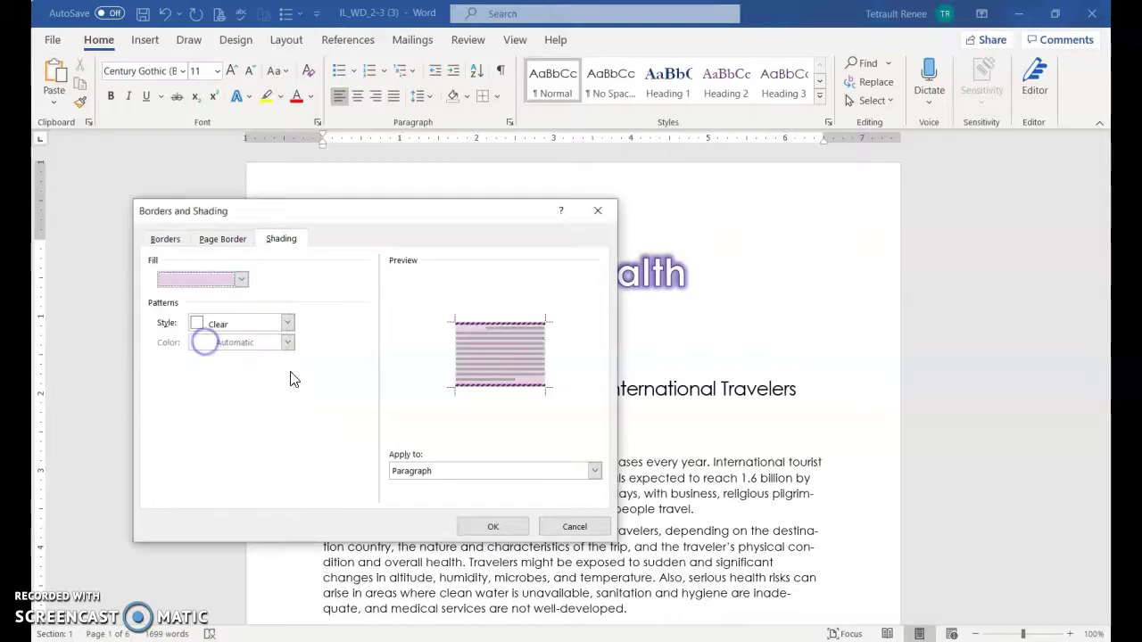
left_click(489, 527)
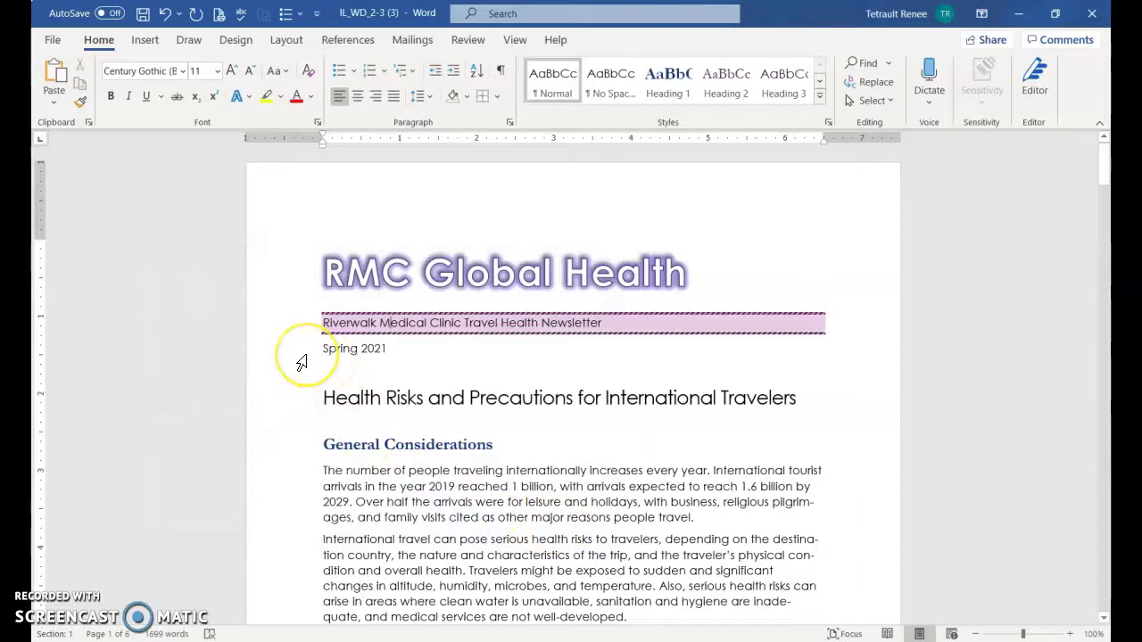
Format Spring 2021 as purple 14 pt Monotype Corsiva
left_click(303, 356)
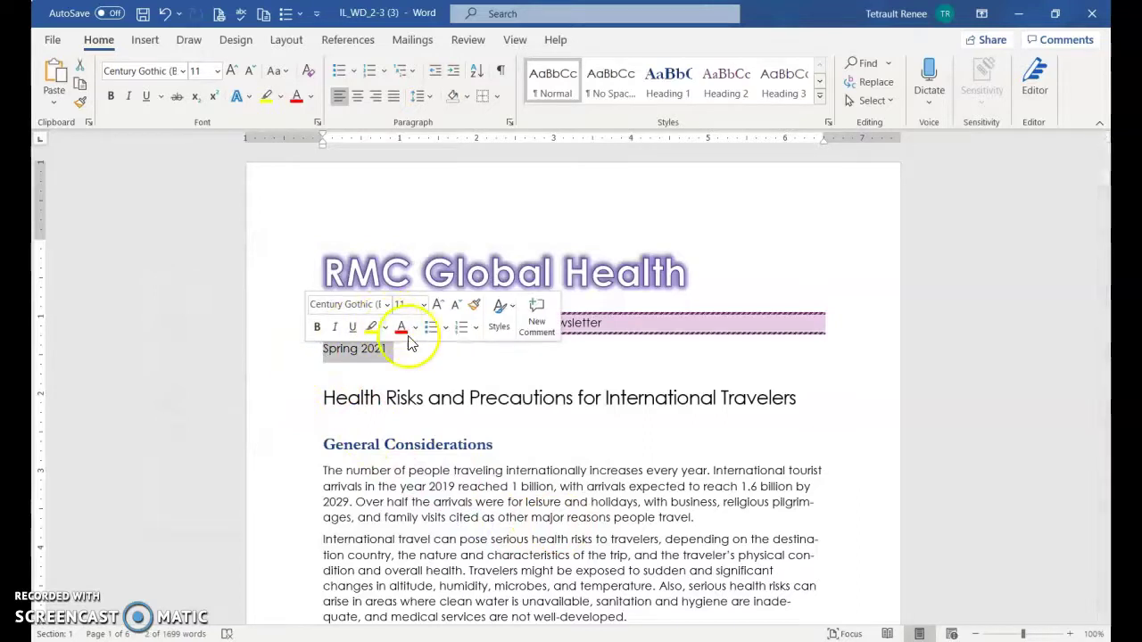
left_click(184, 73)
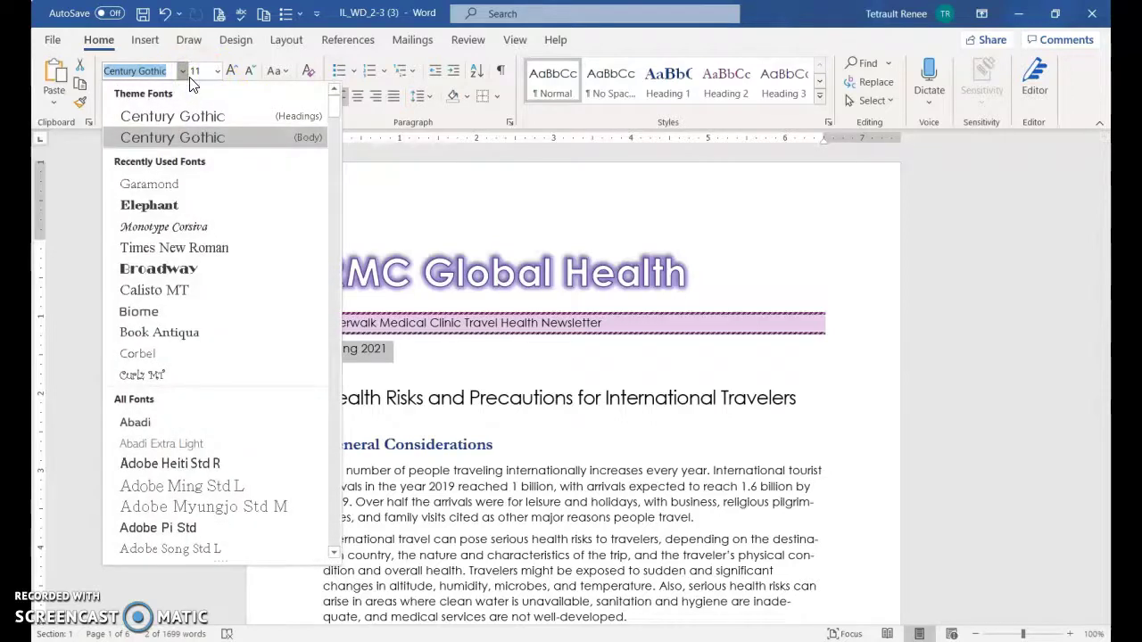
type("Monotype Corsiv")
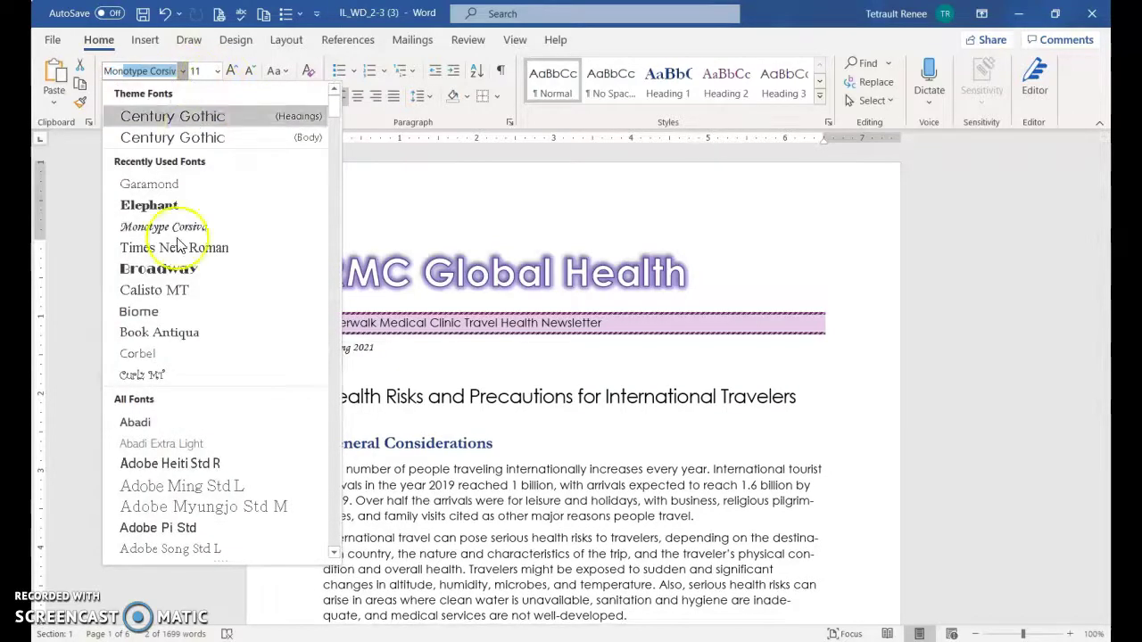
left_click(121, 226)
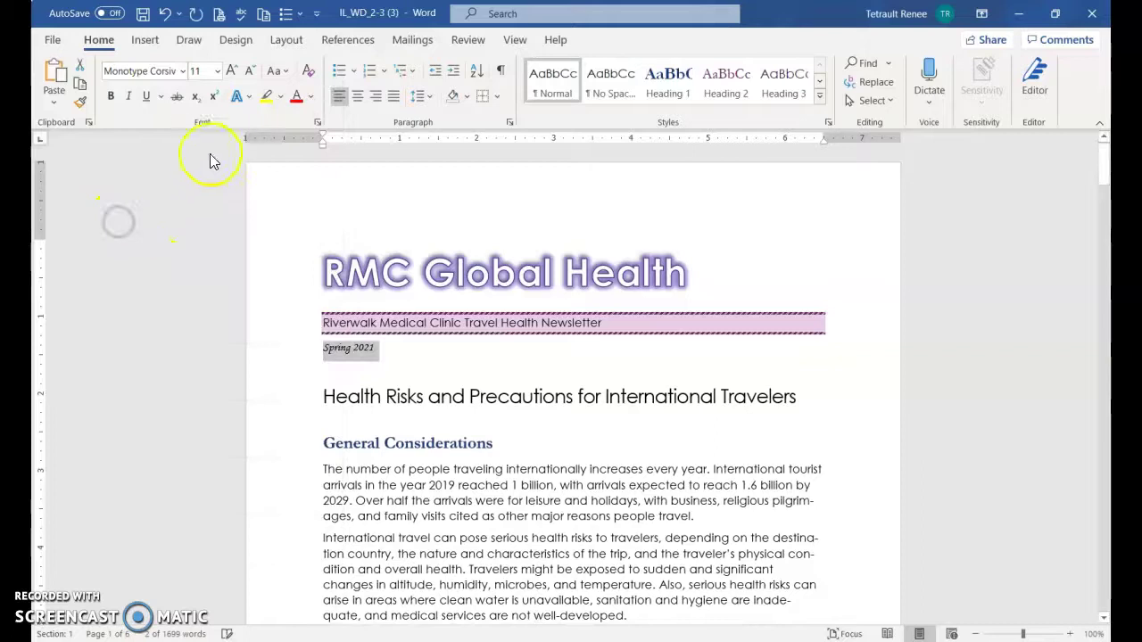
left_click(231, 72)
left_click(231, 71)
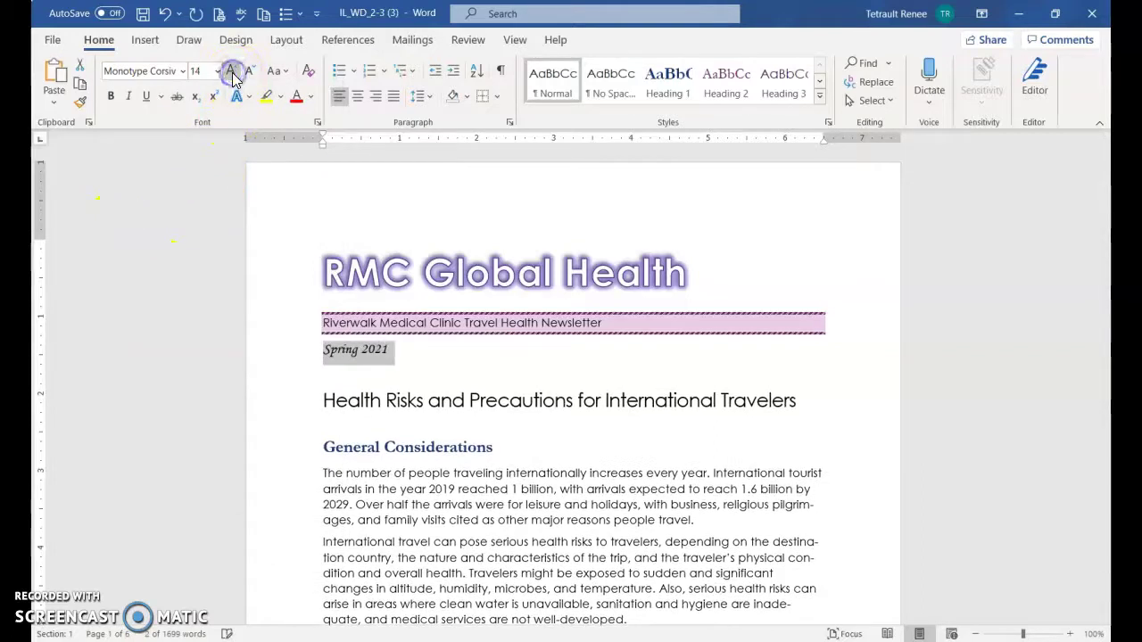
left_click(312, 98)
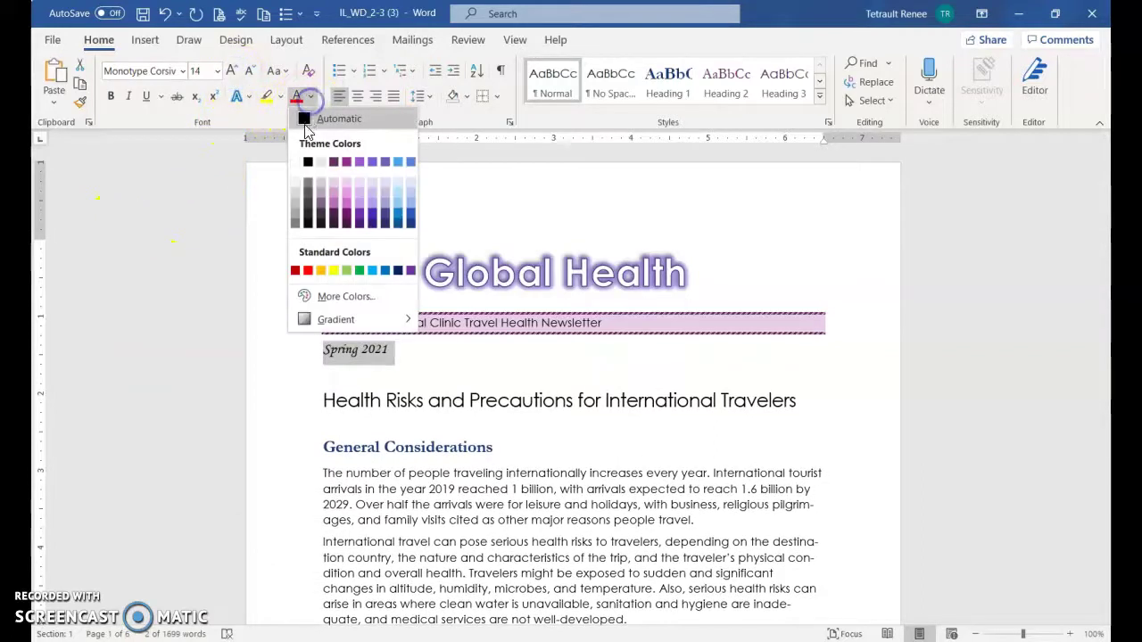
left_click(346, 170)
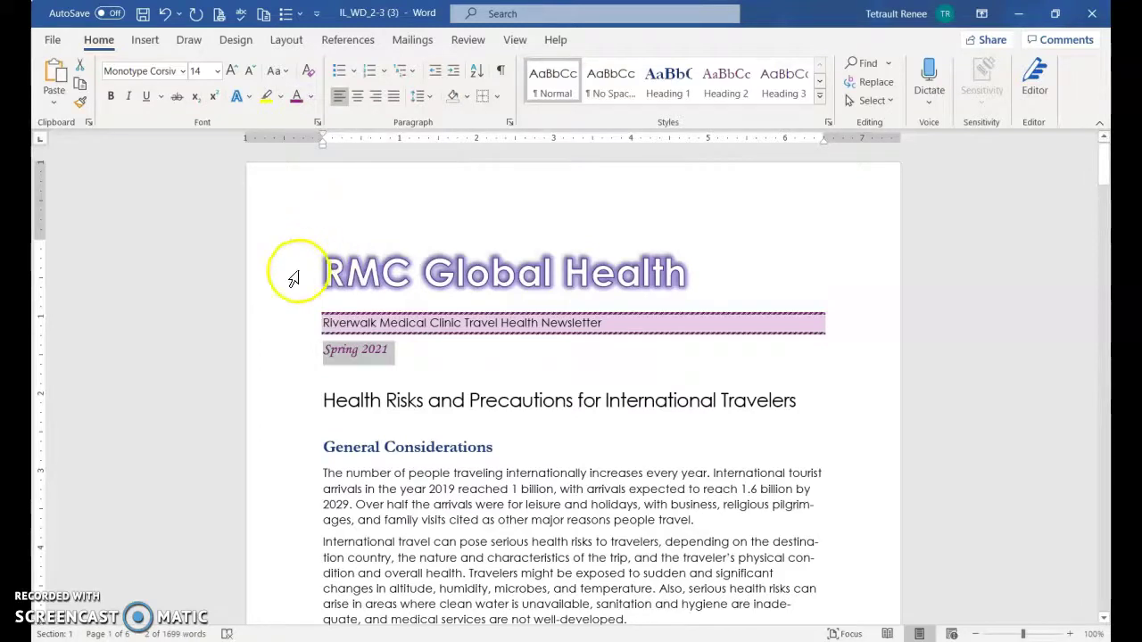
Center the title, subtitle and date lines
left_click_drag(288, 272, 295, 357)
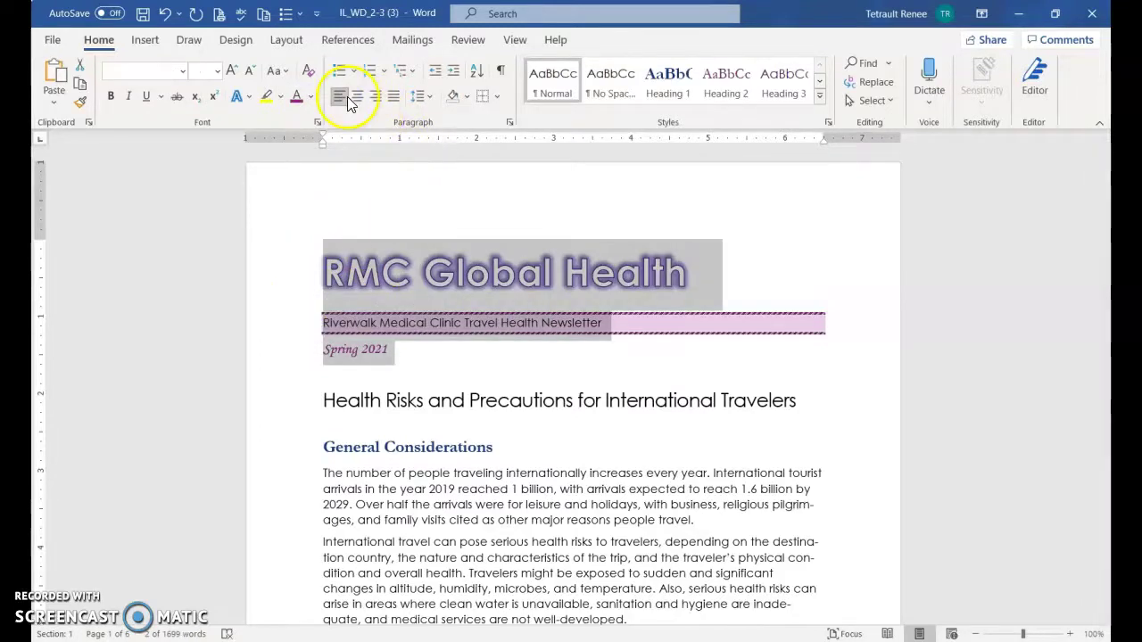
left_click(353, 96)
left_click(513, 350)
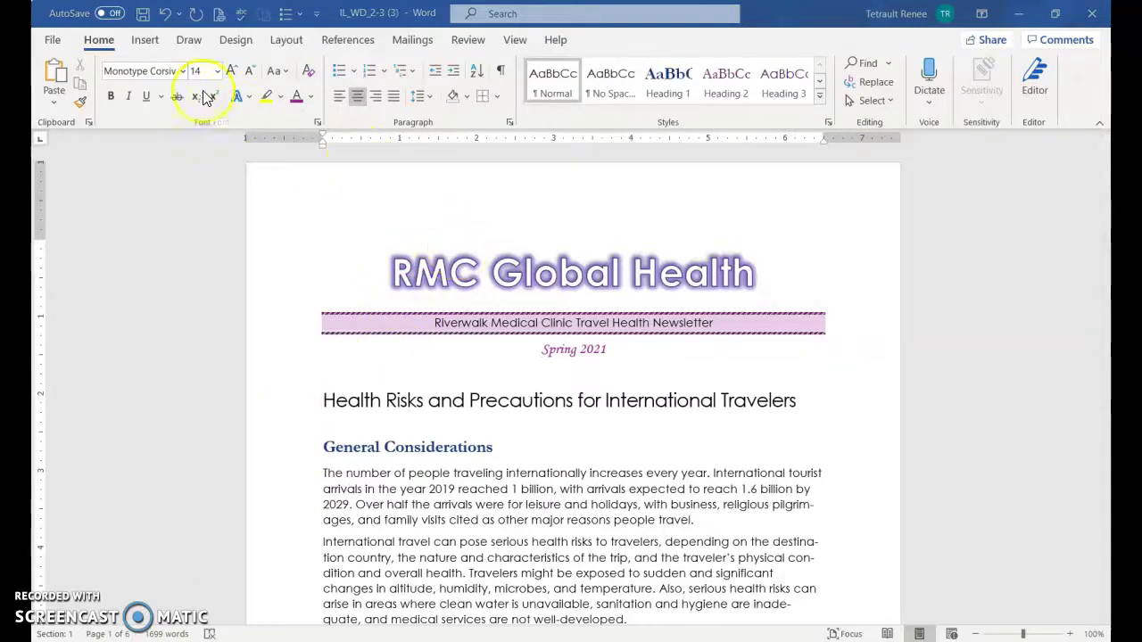
Insert the Filigree header design
left_click(148, 41)
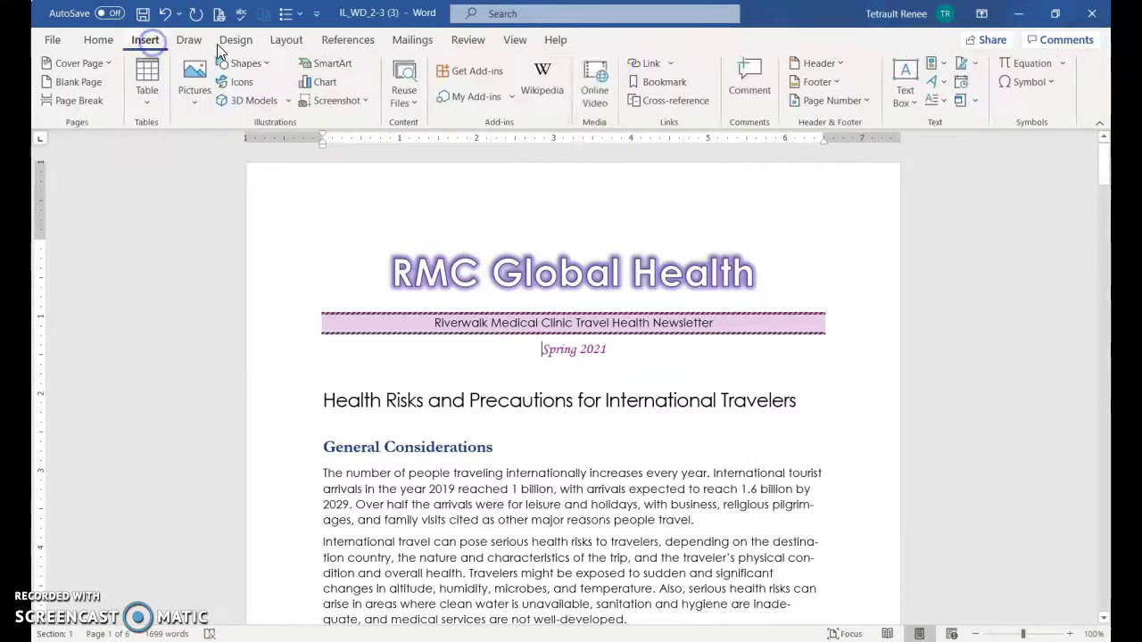
left_click(818, 63)
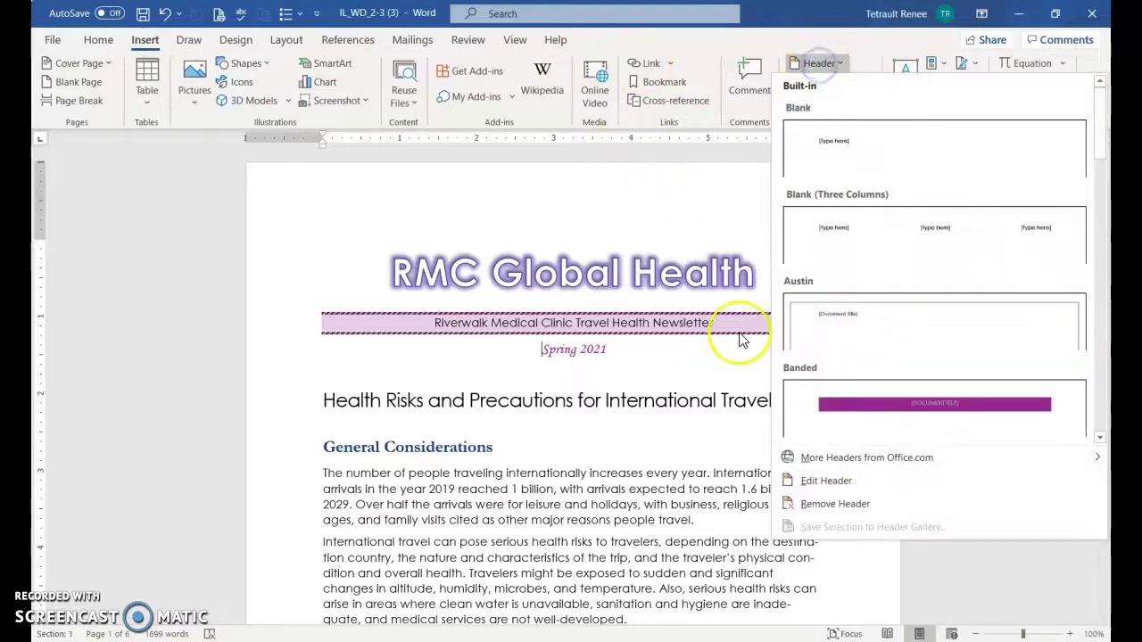
scroll(943, 392, "down", 3)
scroll(944, 392, "down", 4)
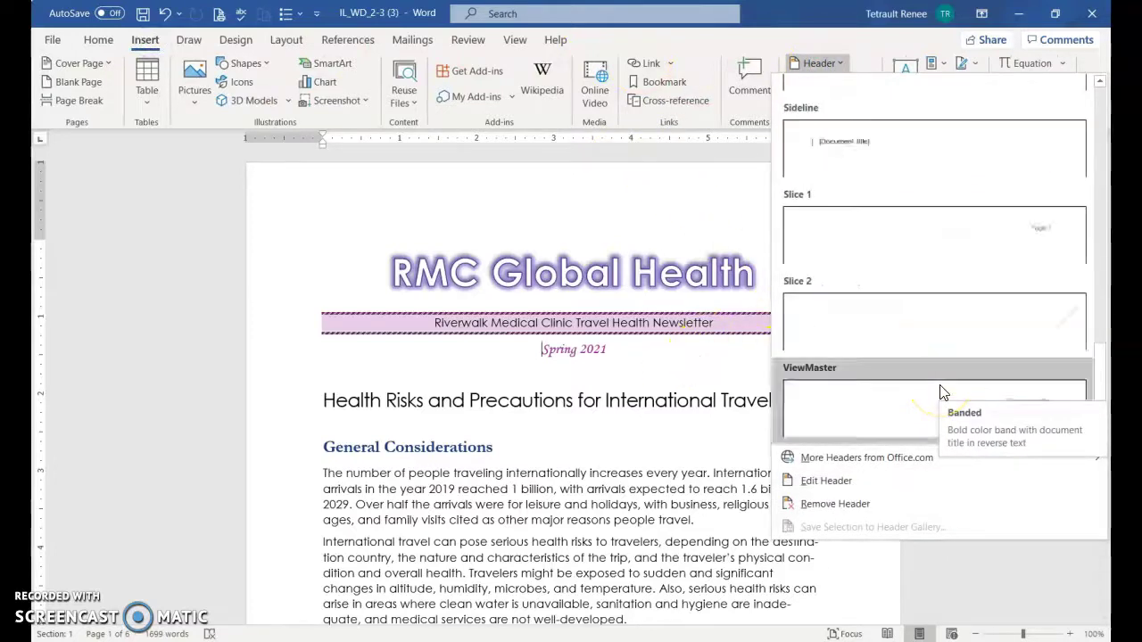
scroll(944, 392, "up", 2)
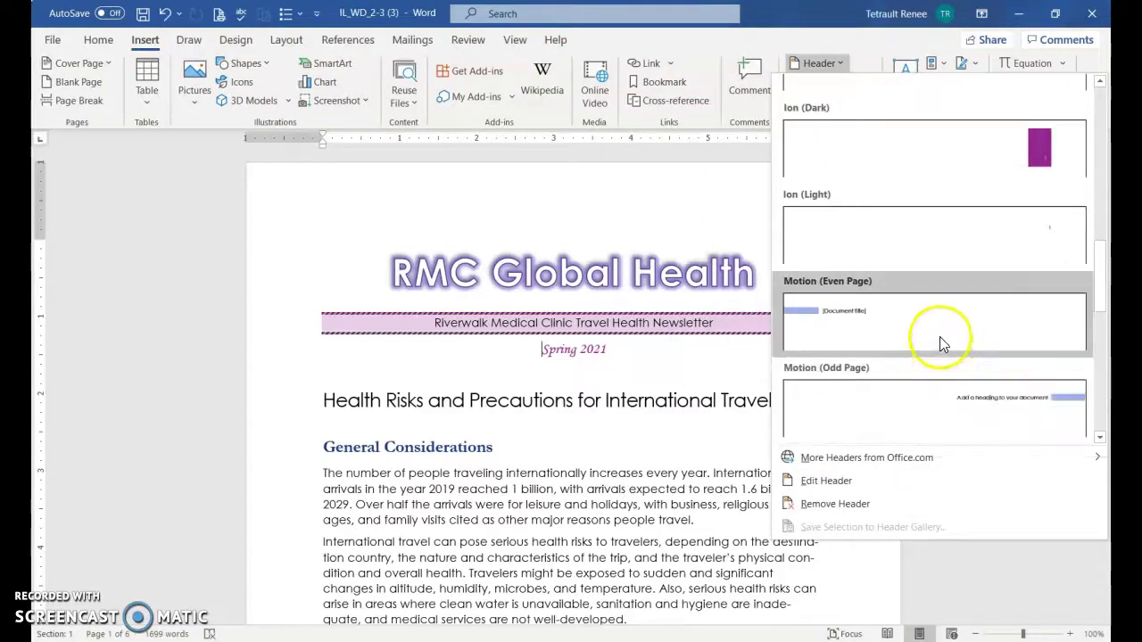
scroll(939, 336, "up", 2)
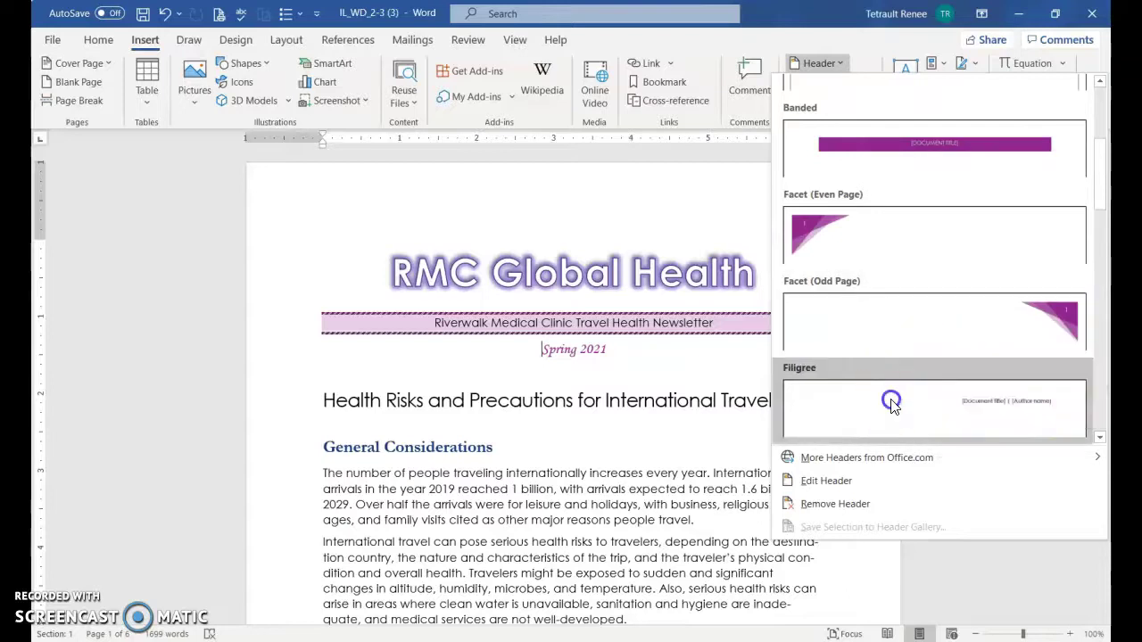
left_click(936, 403)
Enter 'Riverwalk Medical clinic' as the header title and fill in the author's name
left_click(684, 208)
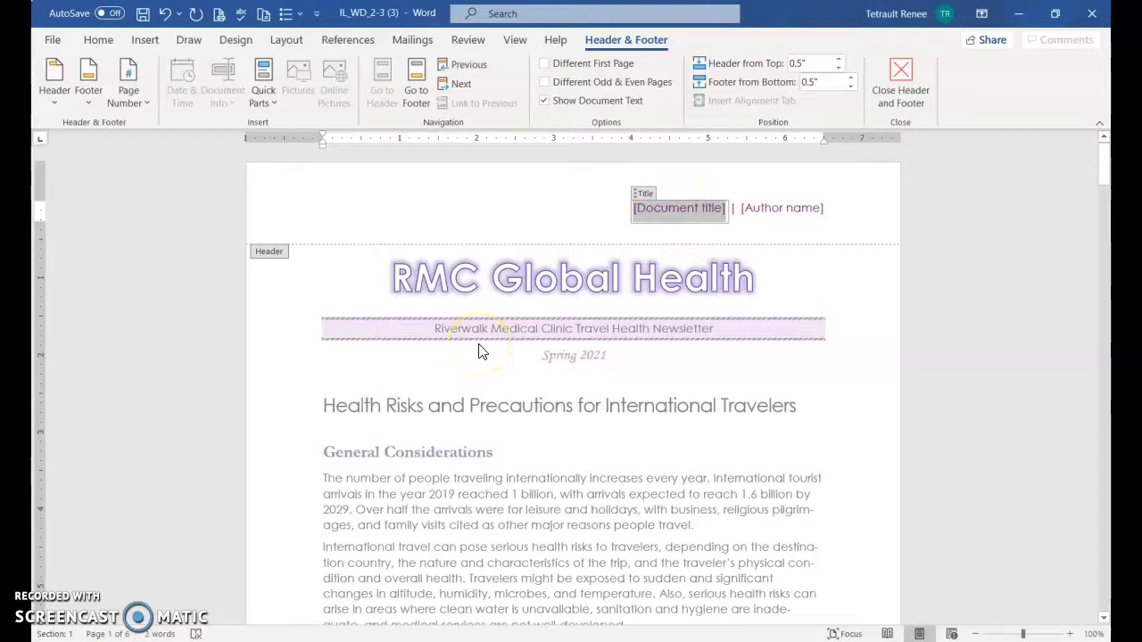
type("Riverwalk")
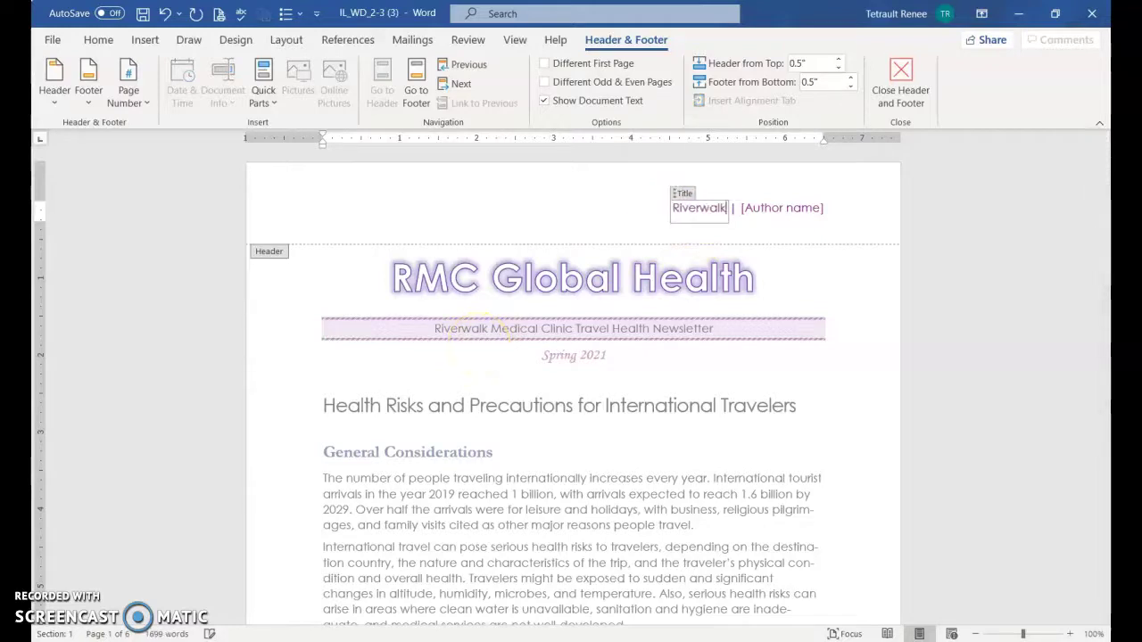
type(" Medical clinic")
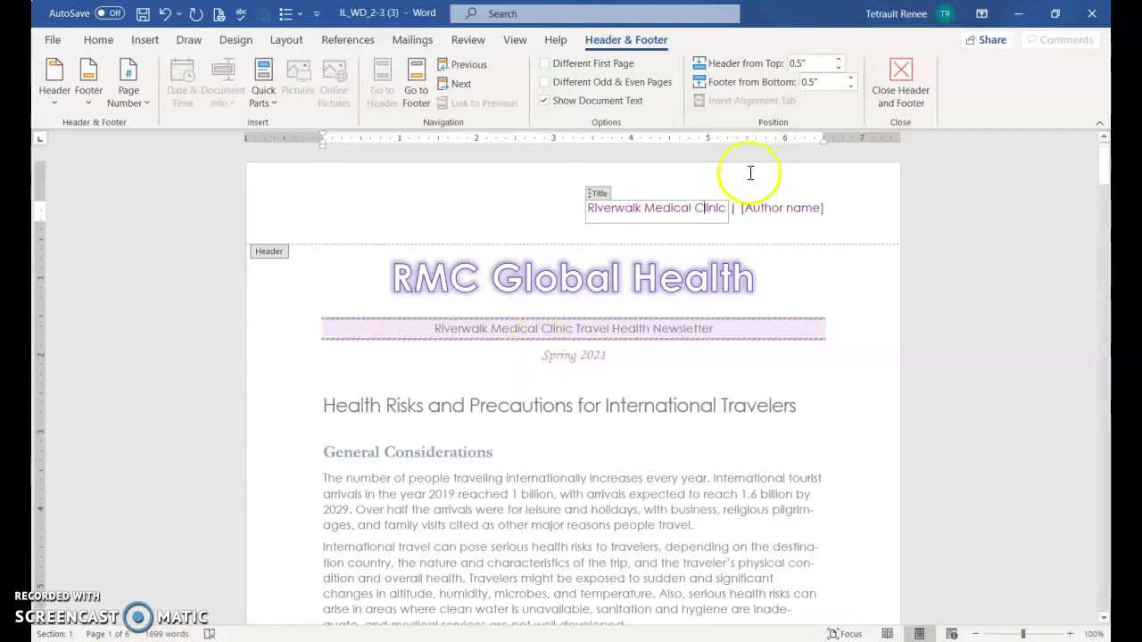
left_click(760, 210)
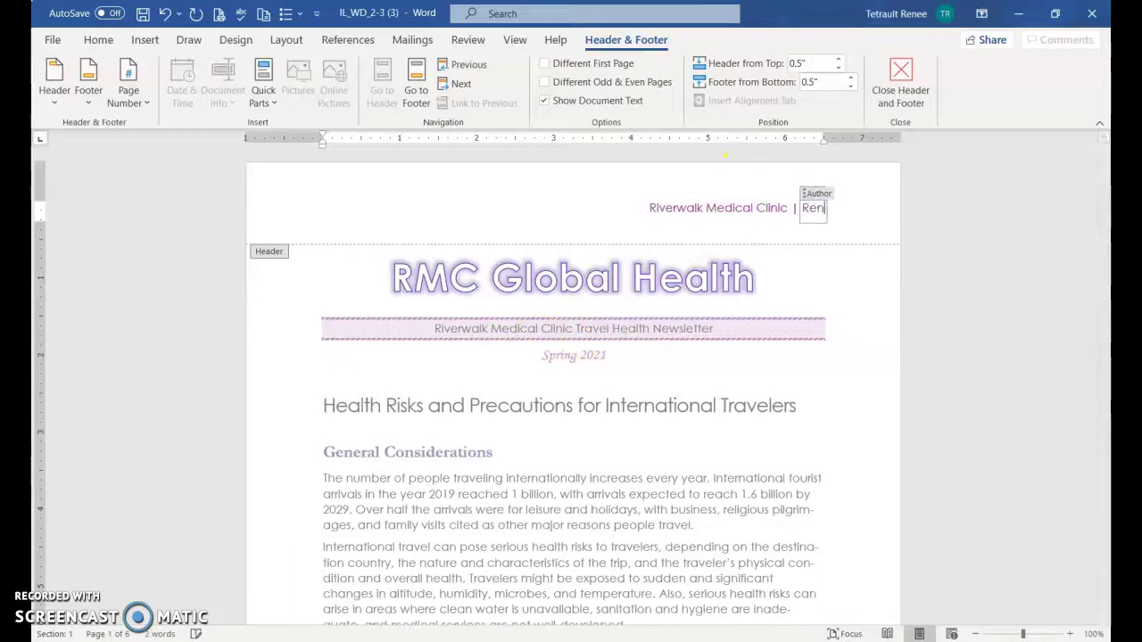
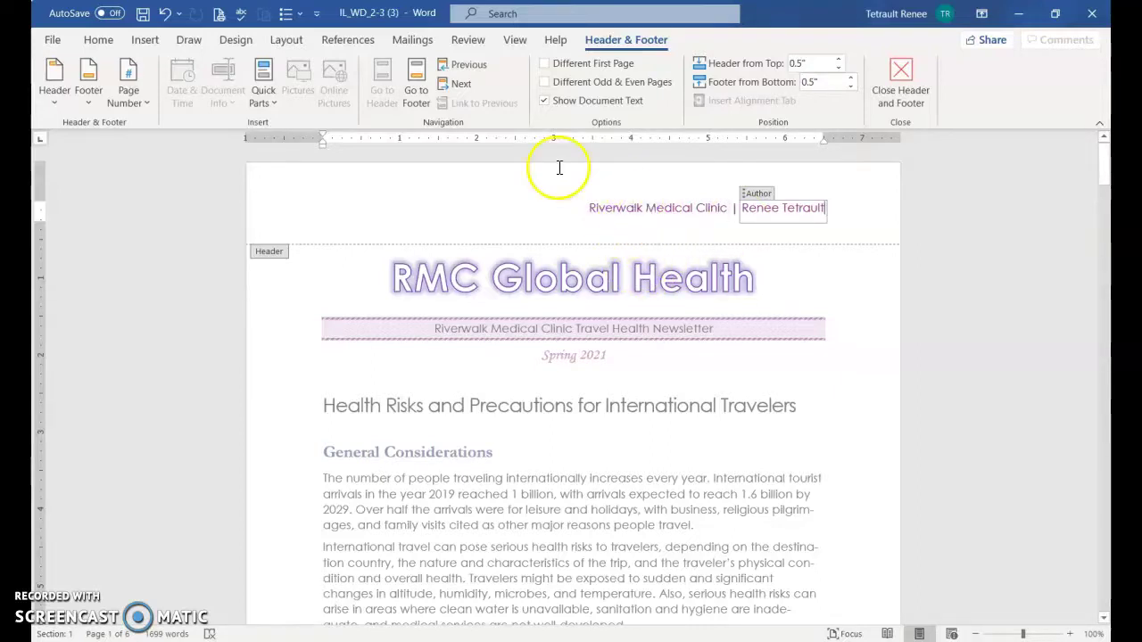
Browse the footer design gallery without choosing a footer
left_click(89, 77)
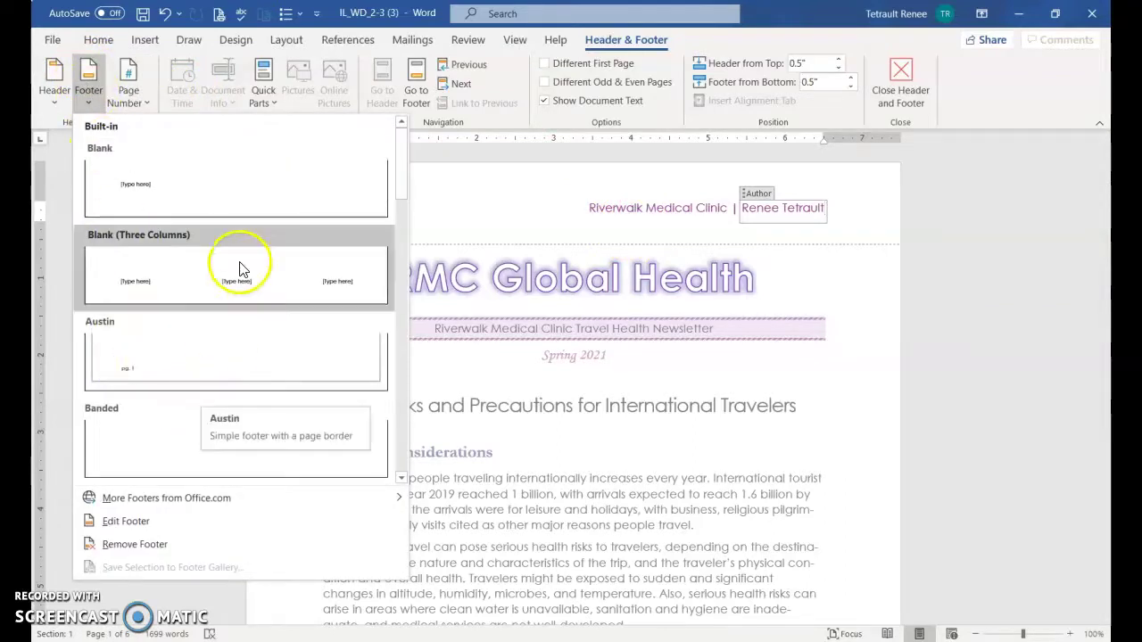
scroll(268, 357, "down", 5)
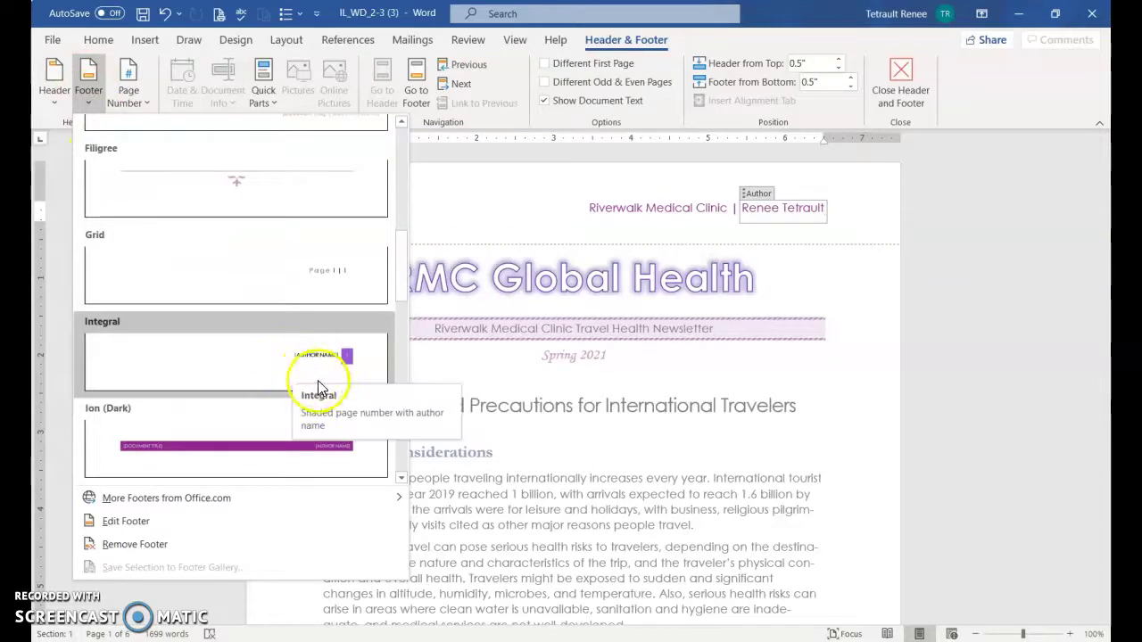
scroll(347, 366, "down", 5)
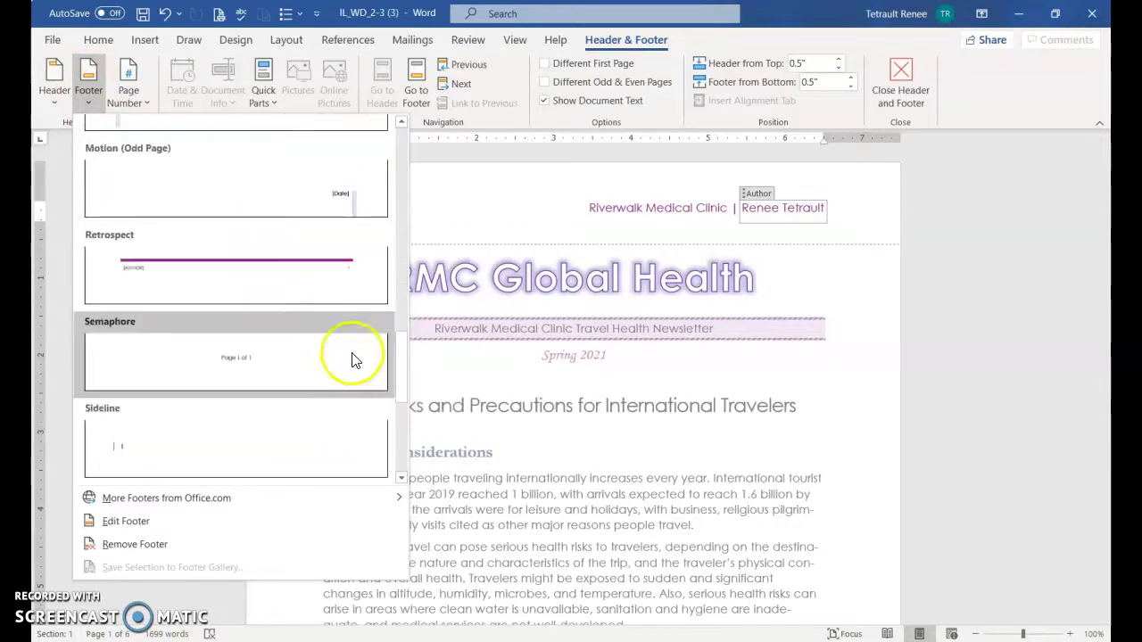
scroll(316, 314, "down", 3)
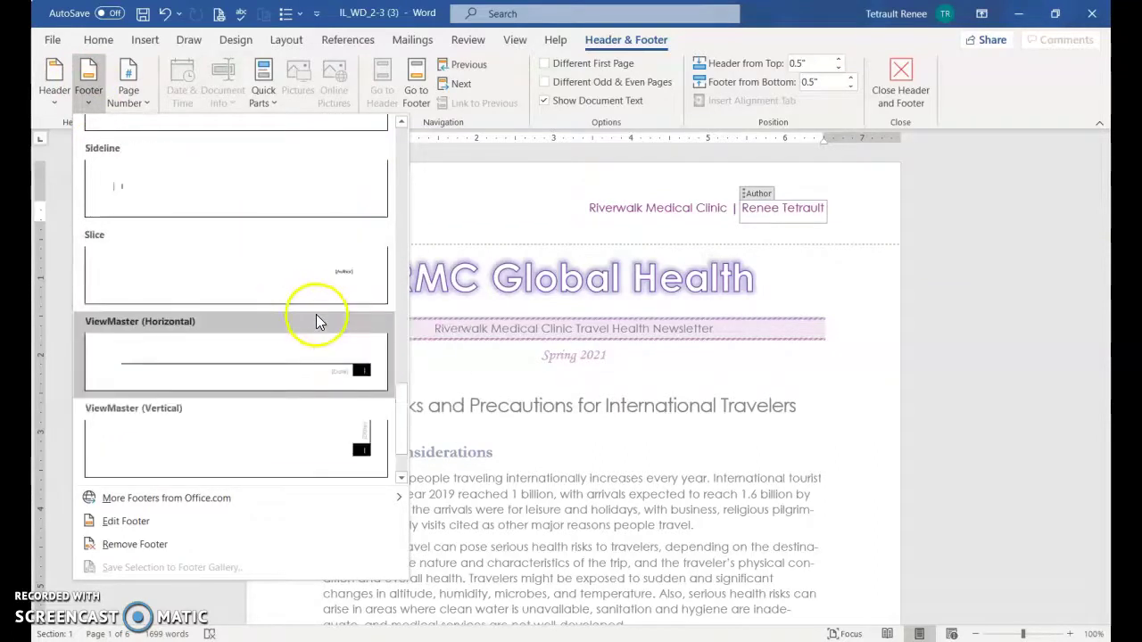
scroll(346, 352, "down", 1)
scroll(347, 355, "up", 15)
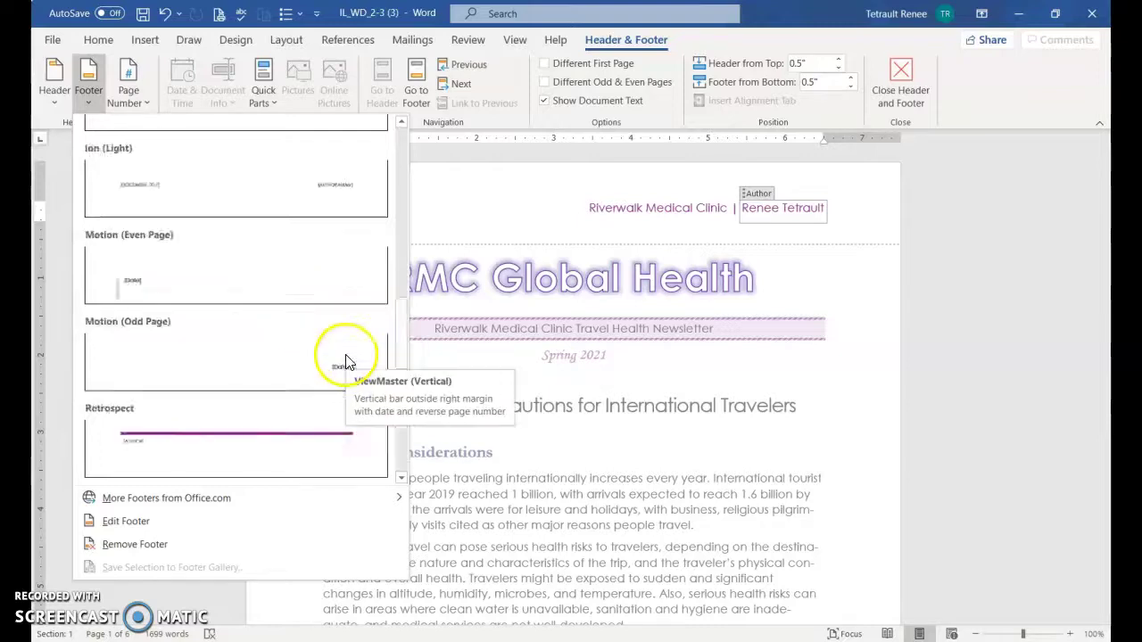
Insert the Ribbon page number at the bottom of the pages
left_click(125, 94)
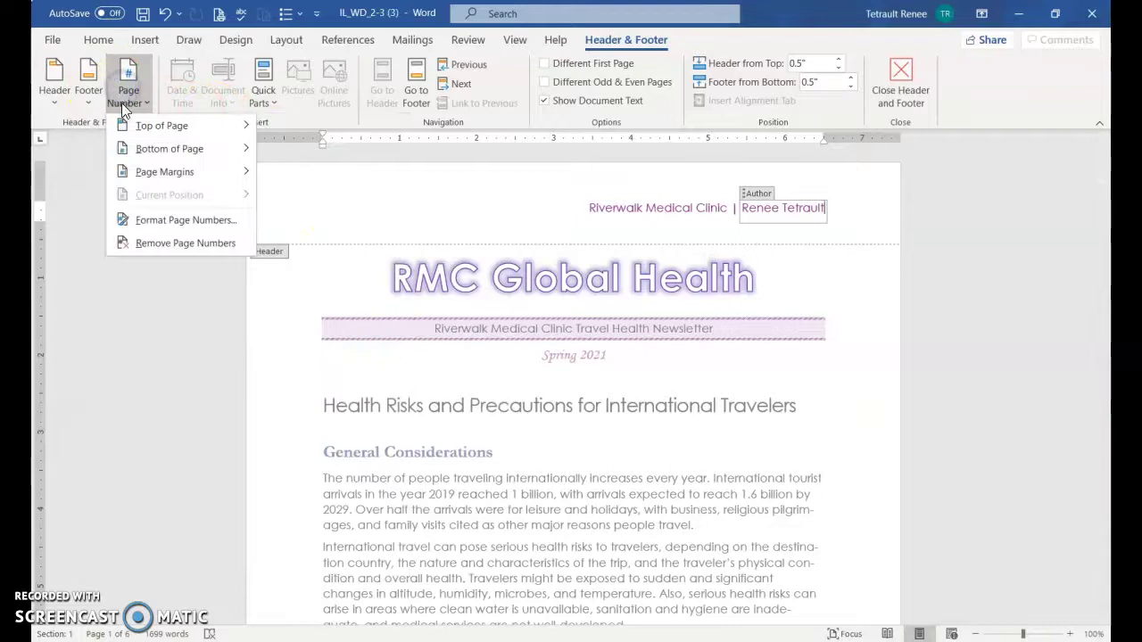
mouse_move(156, 148)
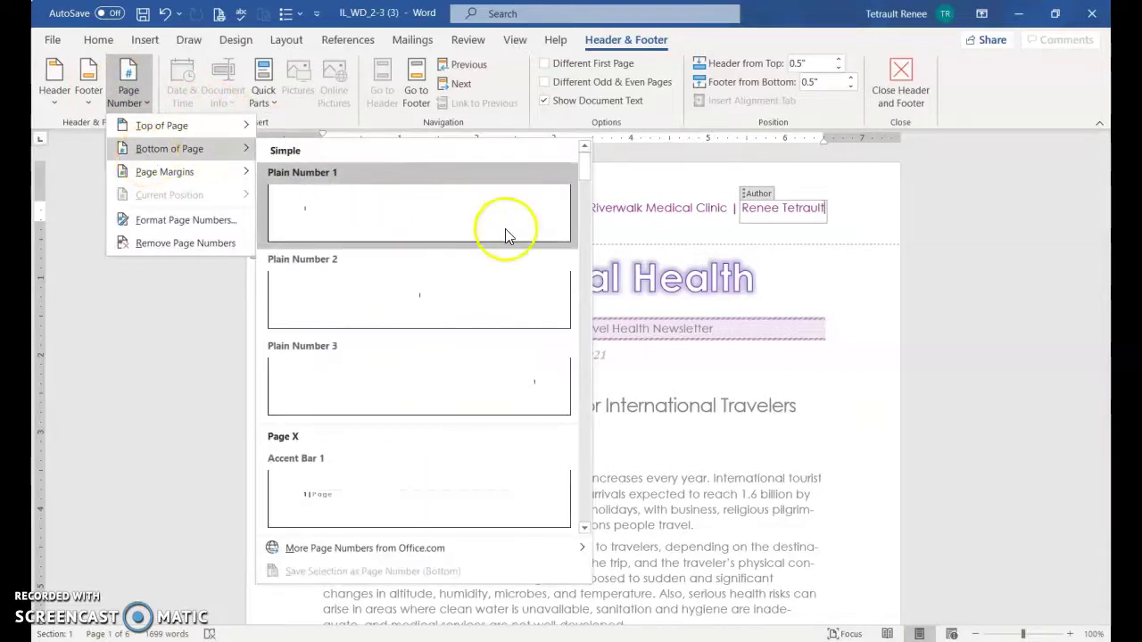
scroll(505, 233, "down", 10)
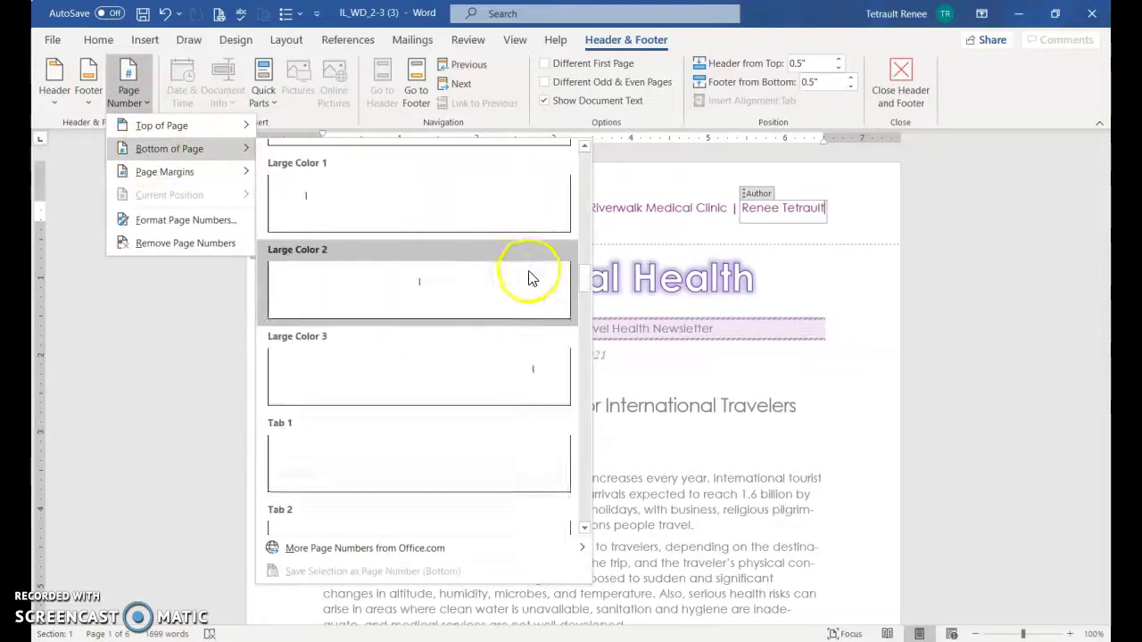
scroll(528, 278, "down", 12)
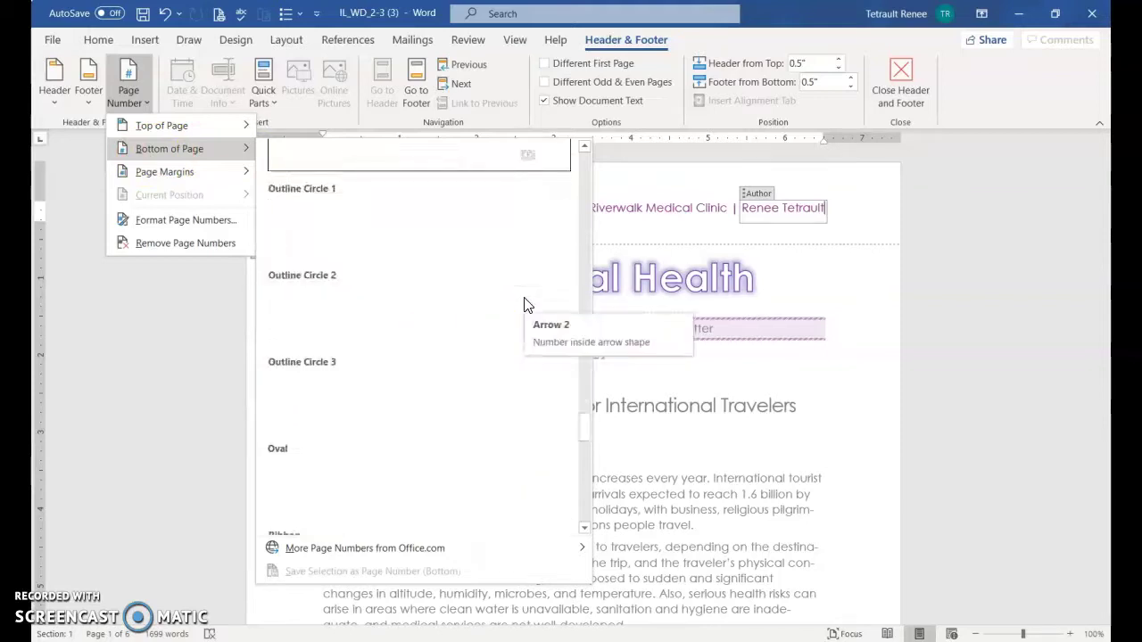
scroll(524, 305, "up", 5)
left_click(461, 336)
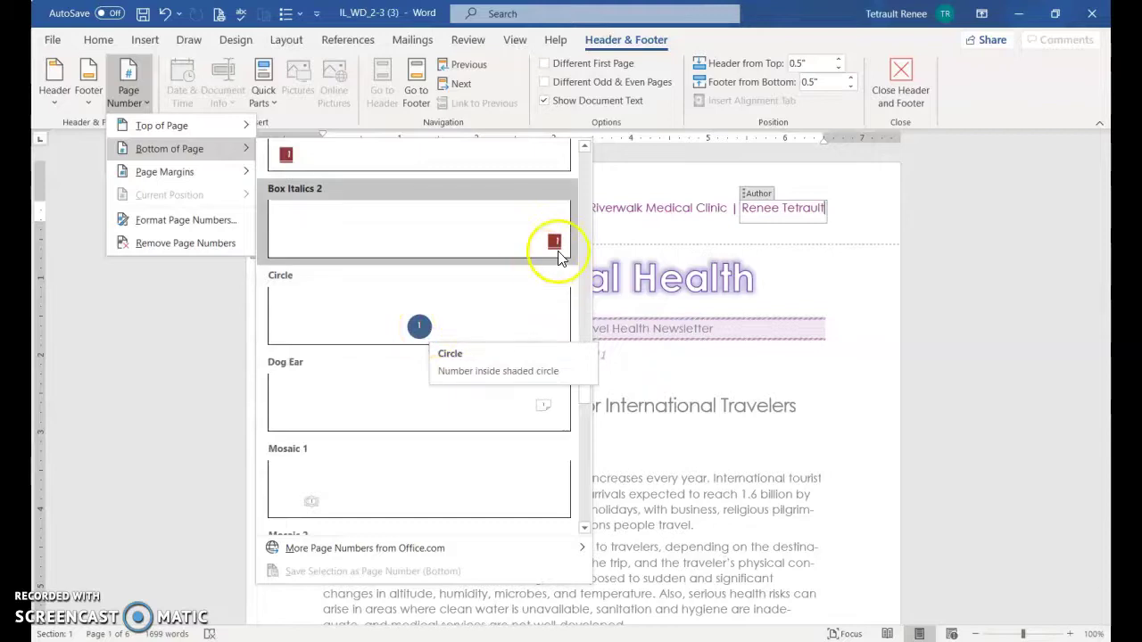
scroll(555, 248, "down", 12)
scroll(530, 314, "down", 6)
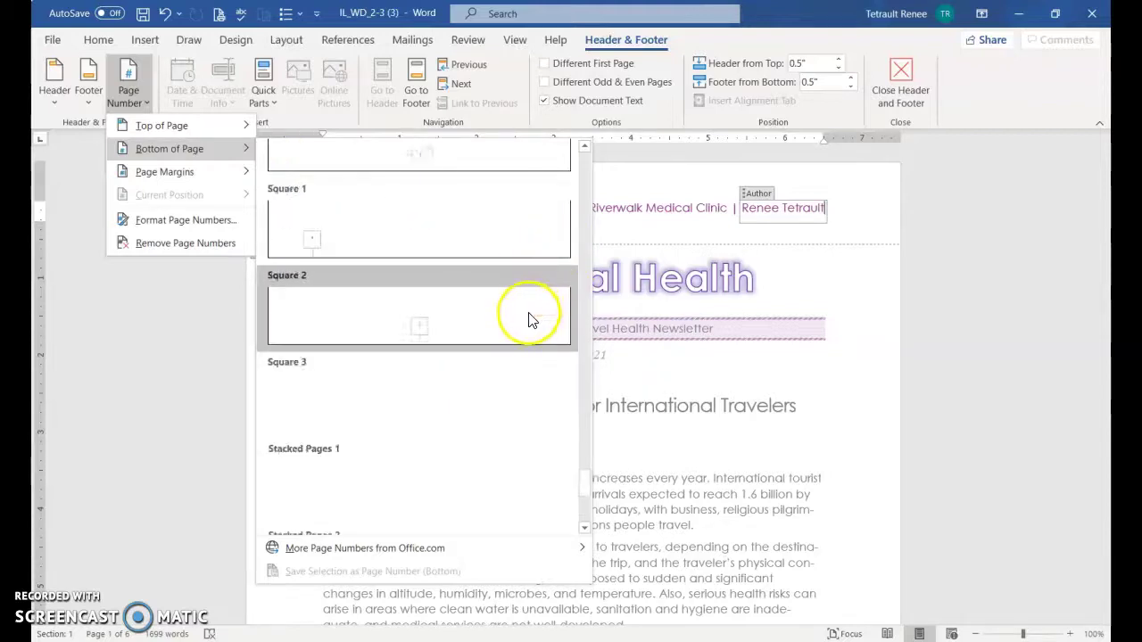
scroll(531, 316, "up", 3)
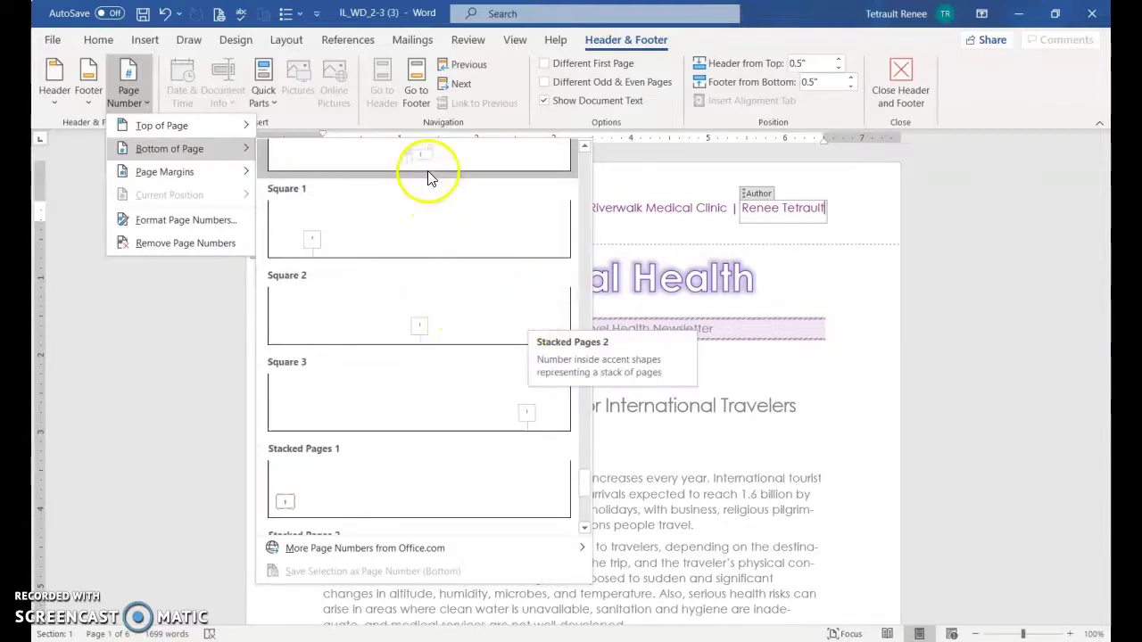
scroll(419, 241, "up", 5)
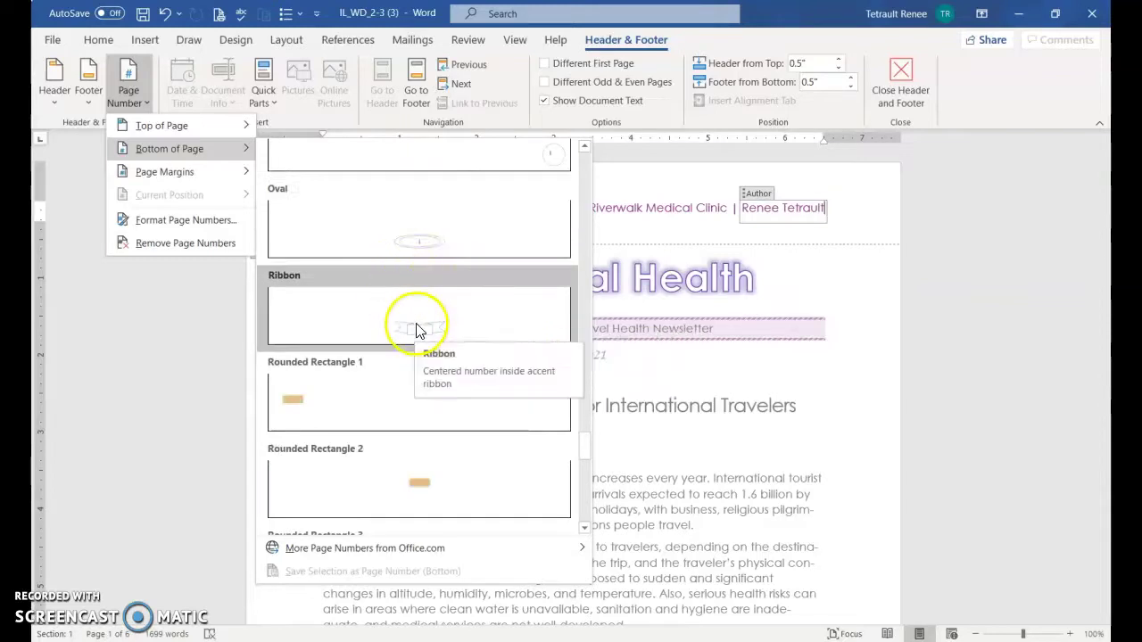
left_click(421, 326)
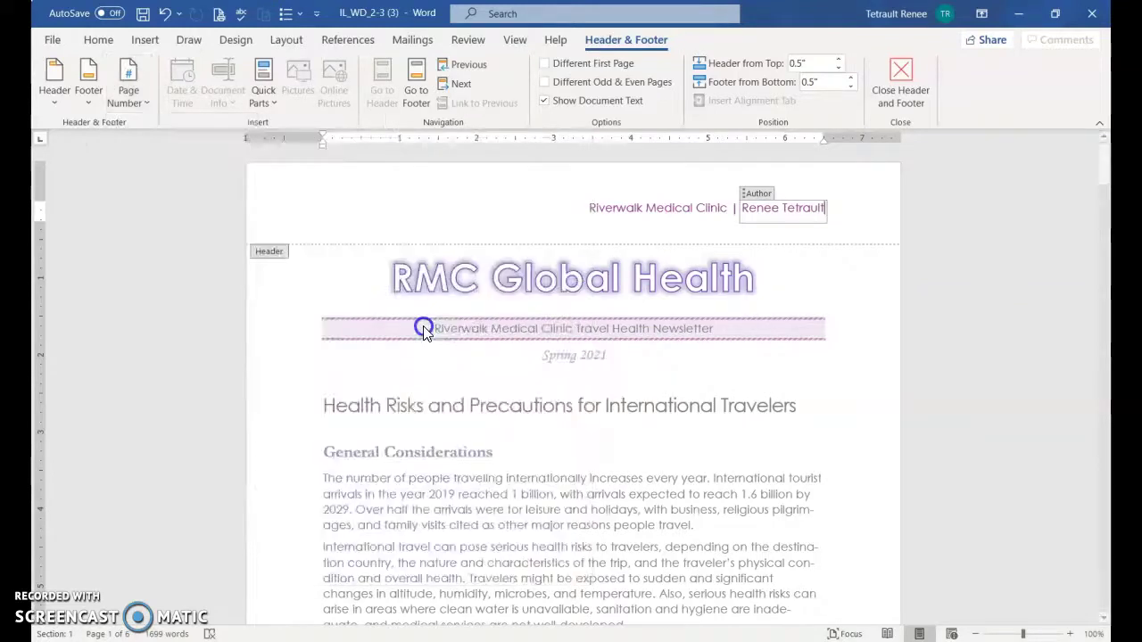
Give the footer's ribbon page number a purple outline and a light-blue fill
left_click(562, 571)
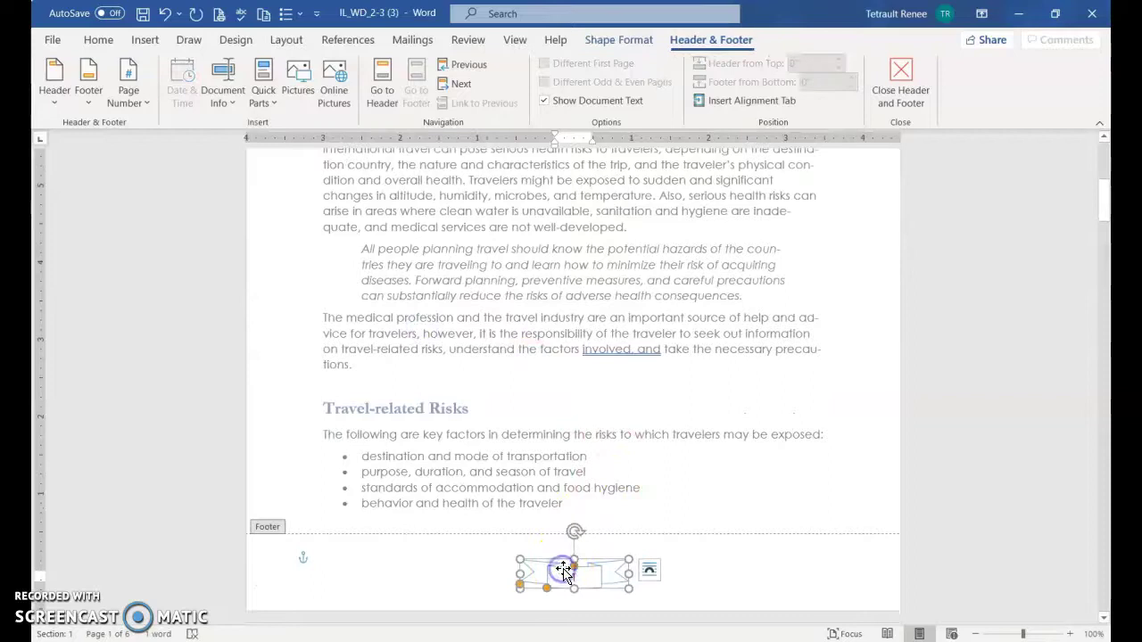
left_click(647, 43)
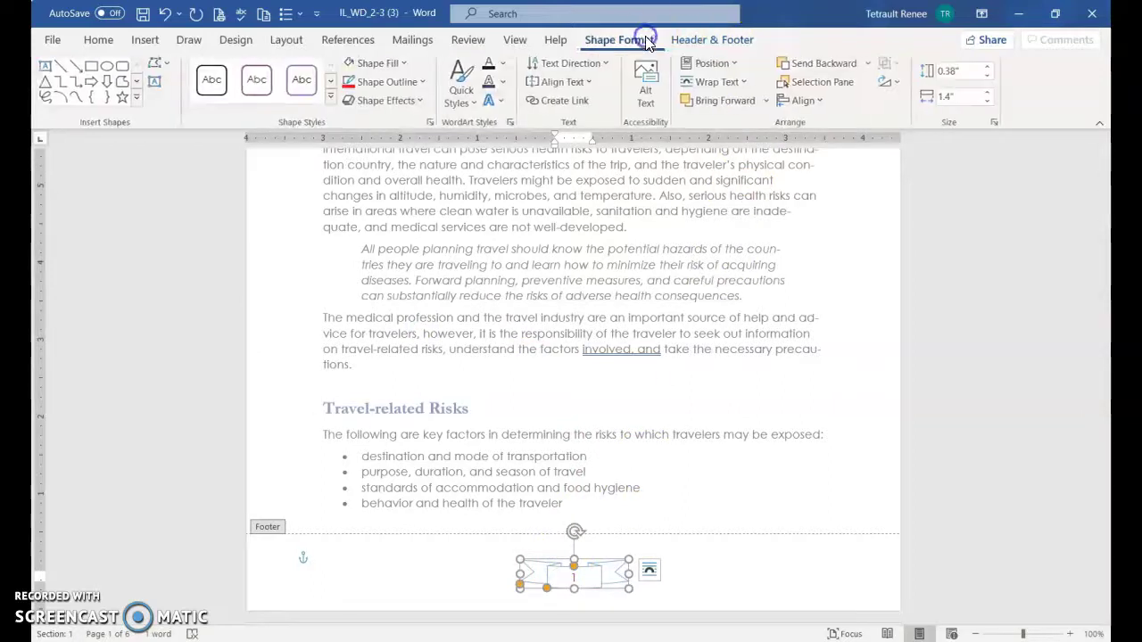
left_click(375, 82)
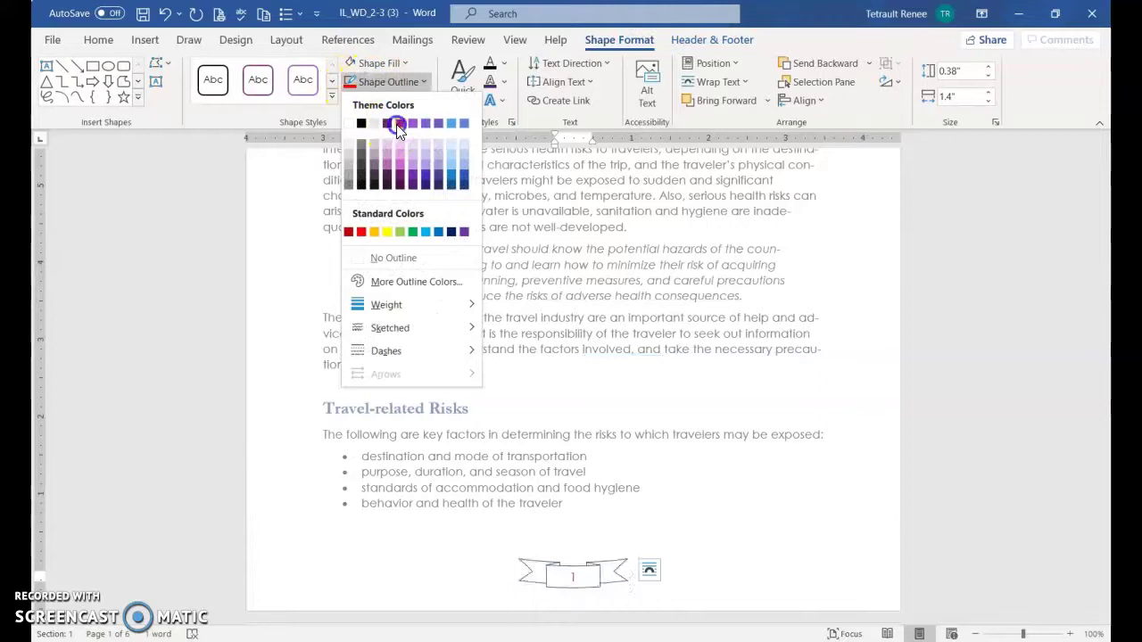
left_click(396, 124)
left_click(382, 63)
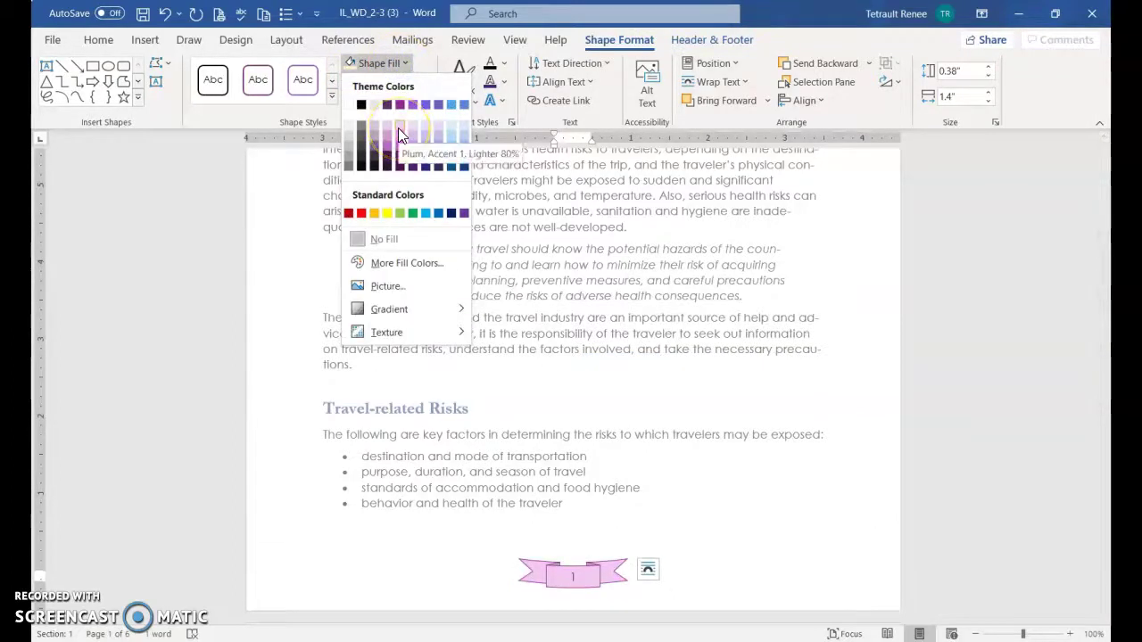
left_click(454, 129)
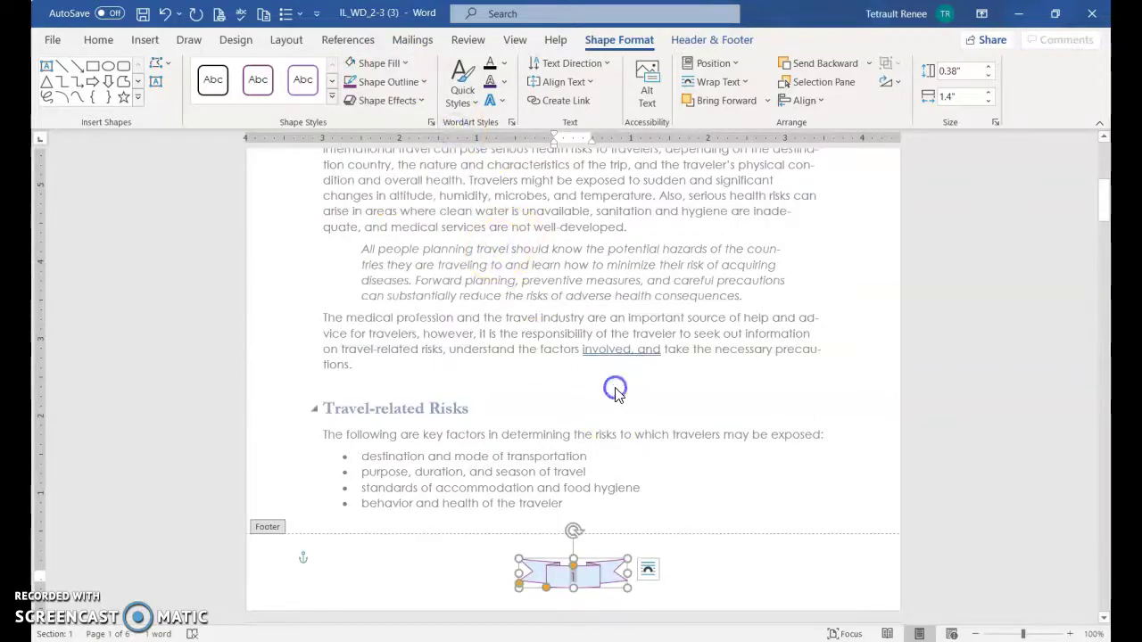
Close the footer and return to the body text
double_click(639, 298)
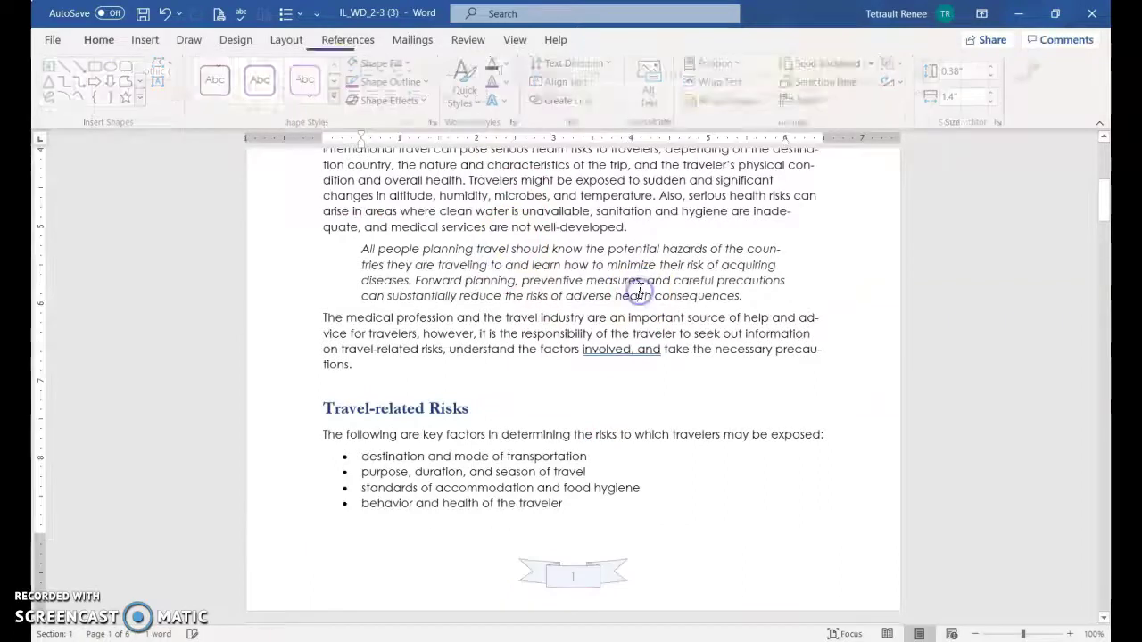
double_click(510, 578)
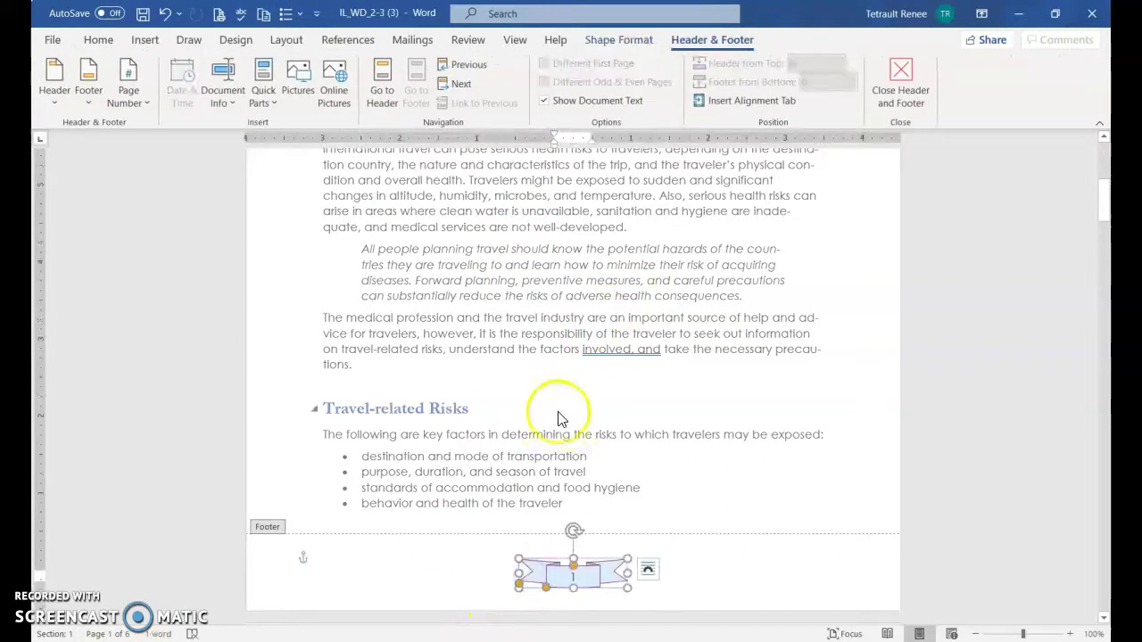
double_click(563, 331)
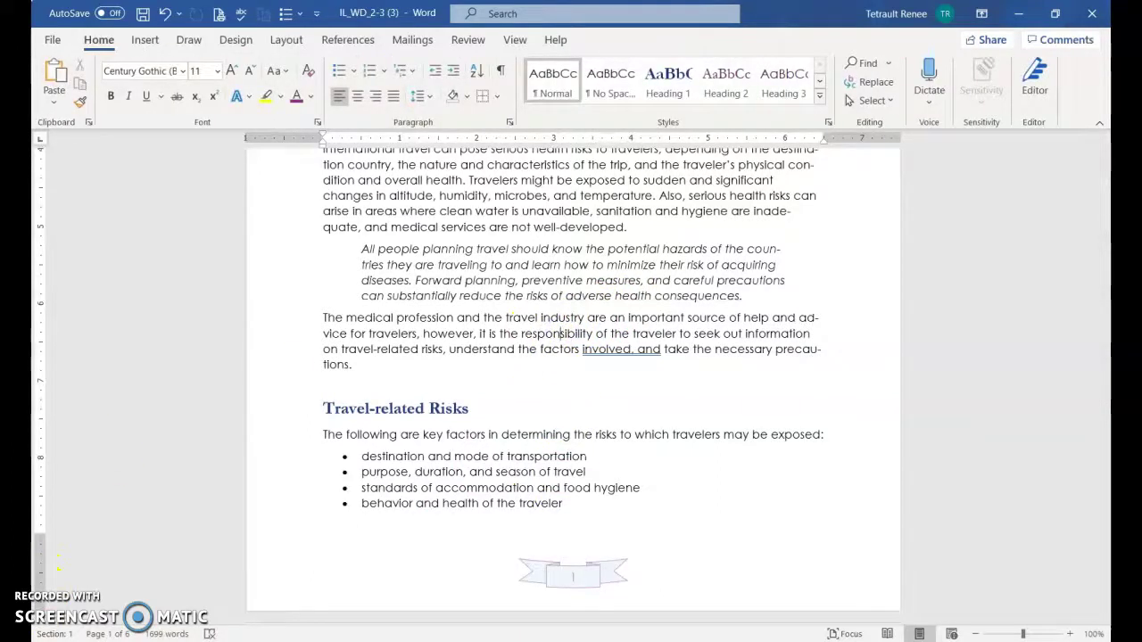
Jump to the top of the document and view the pages side by side
key("ctrl+Home")
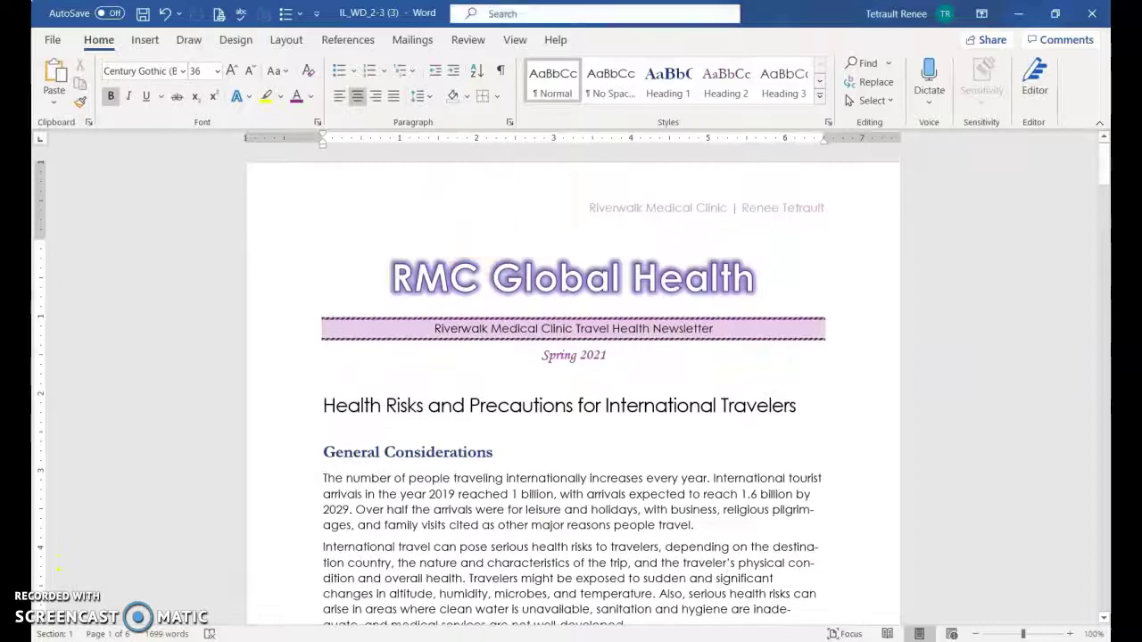
left_click(526, 46)
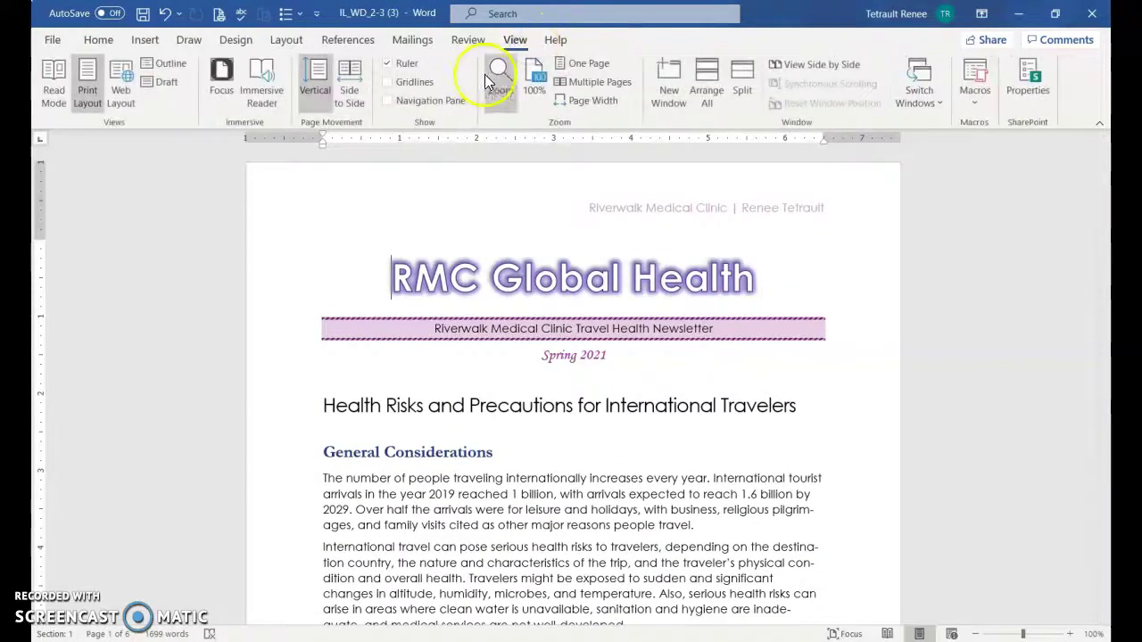
left_click(562, 79)
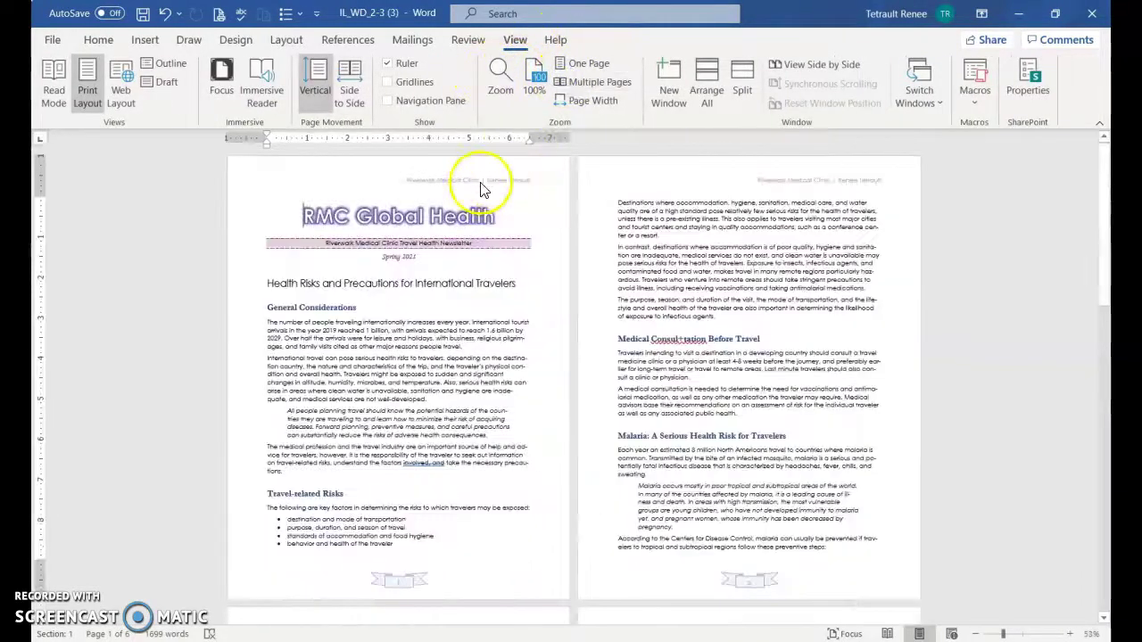
scroll(818, 578, "down", 1)
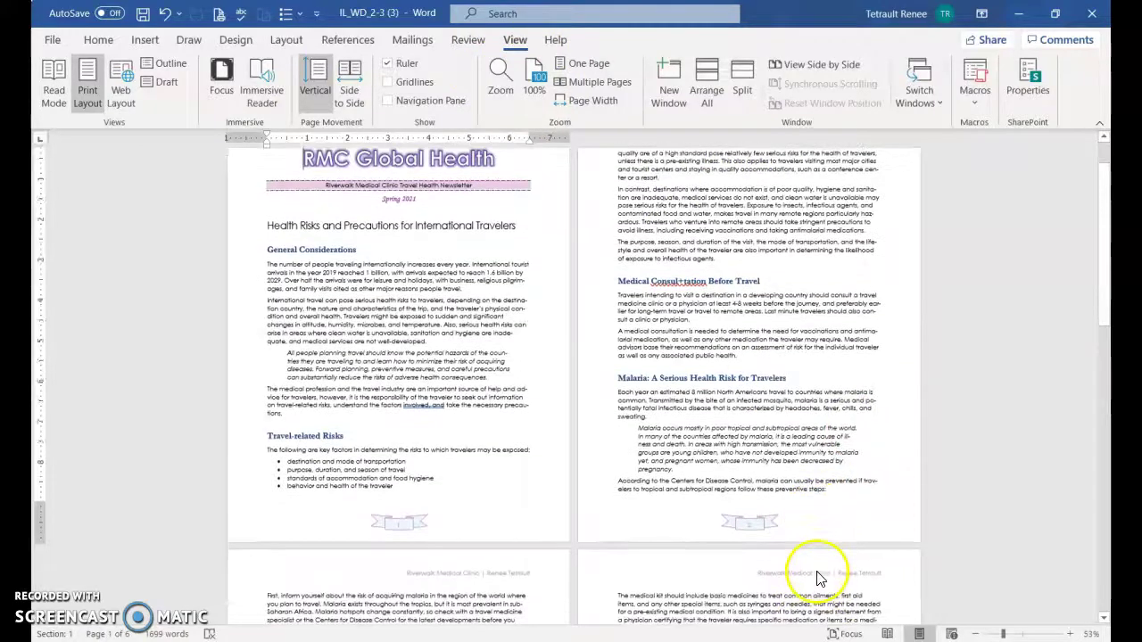
scroll(815, 598, "down", 3)
scroll(812, 607, "up", 4)
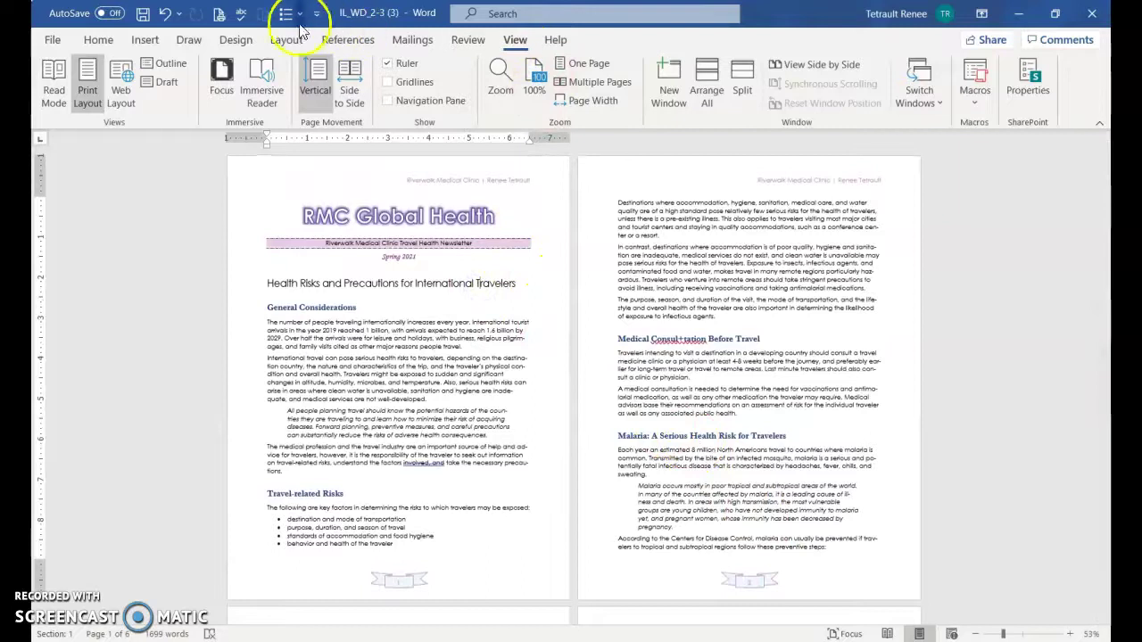
Turn on Different First Page in the header so page 1 has no header or page number
left_click(144, 40)
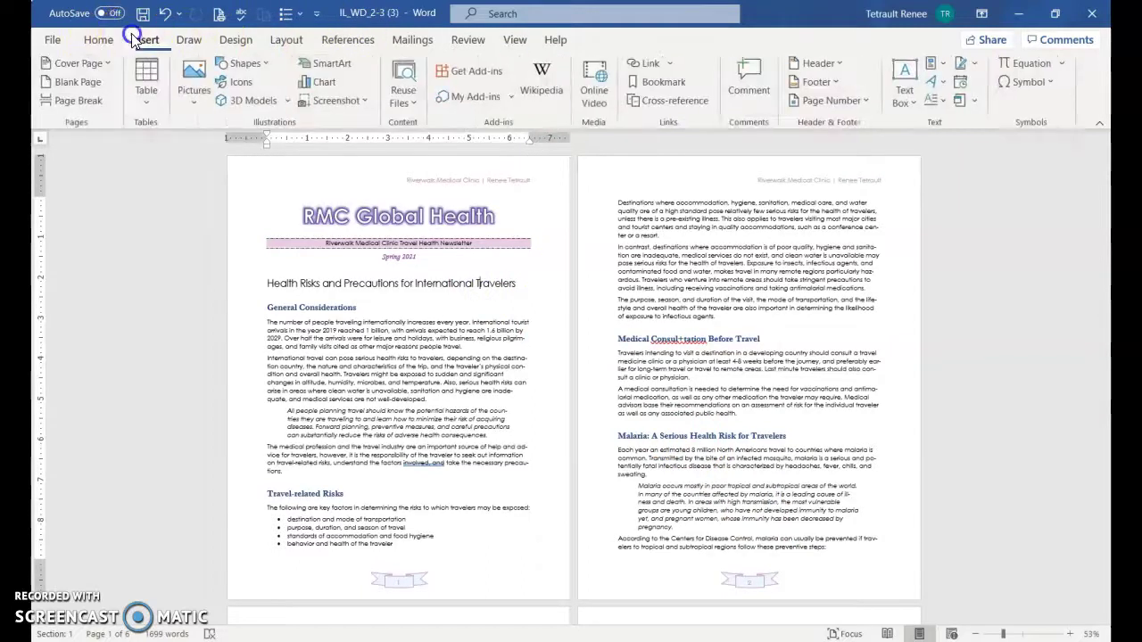
left_click(813, 63)
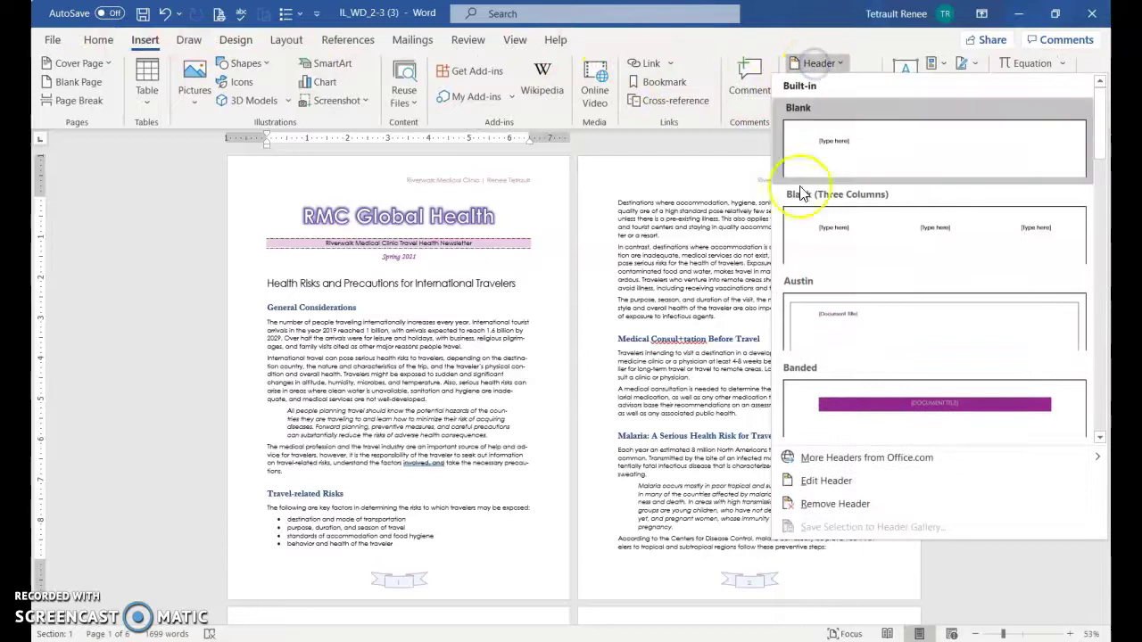
left_click(846, 487)
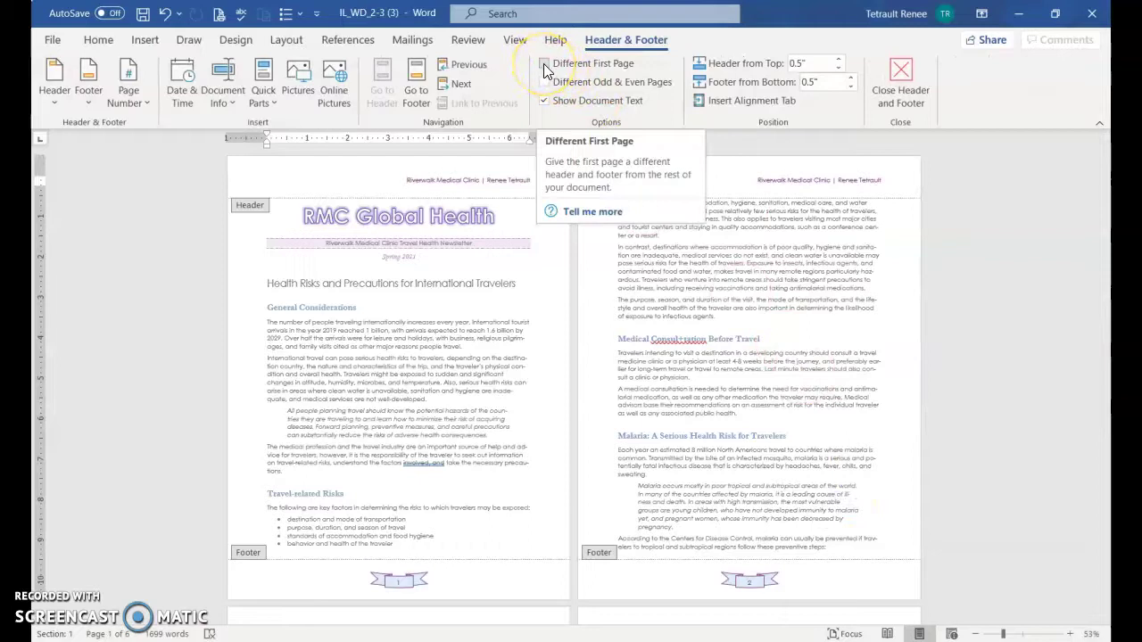
left_click(543, 64)
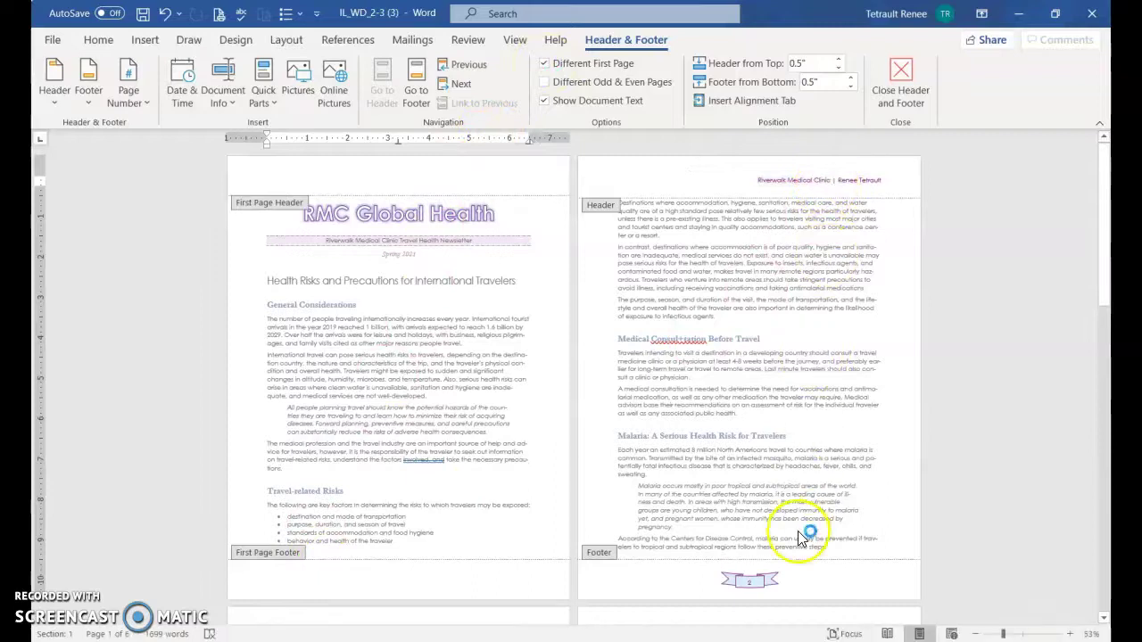
left_click(901, 68)
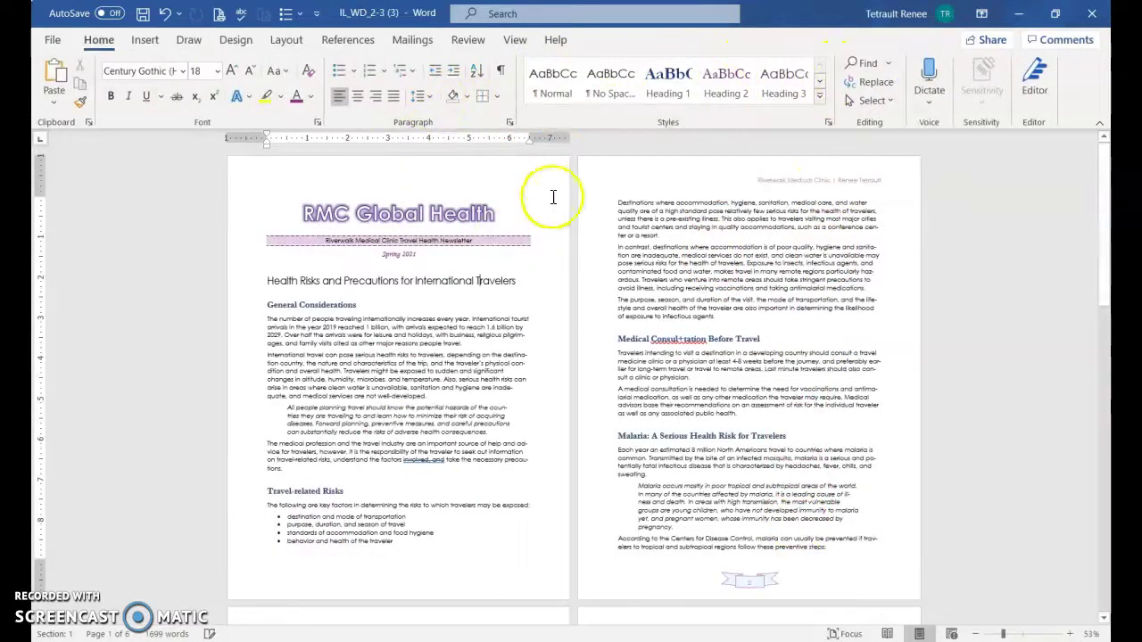
Set the zoom to 100% and review the header-free first page
left_click(1090, 633)
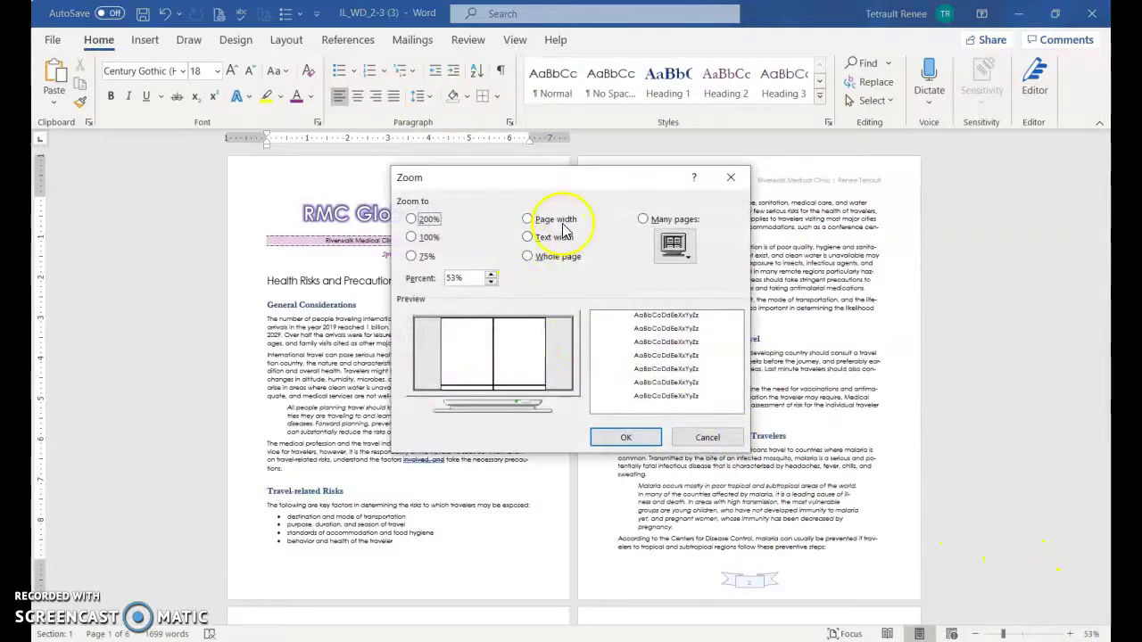
left_click(412, 236)
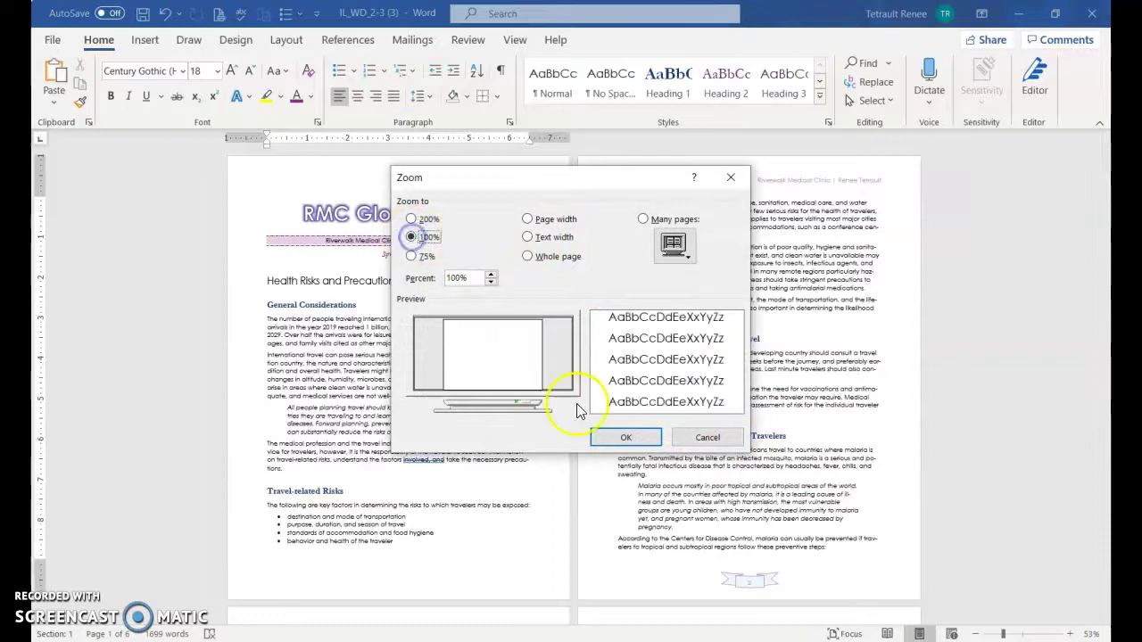
left_click(602, 436)
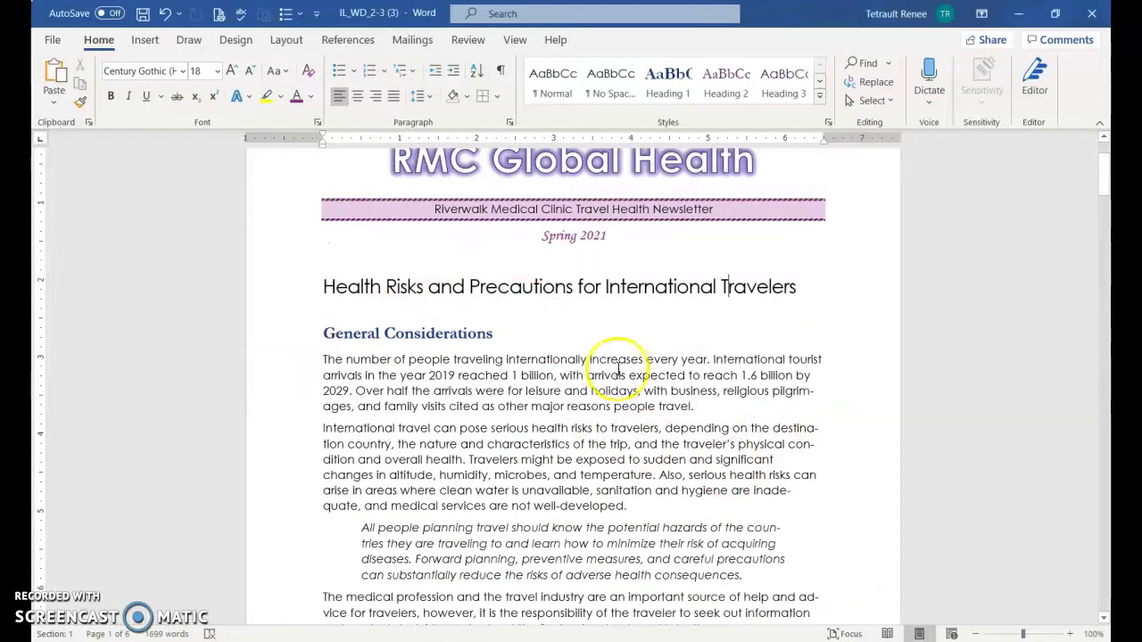
scroll(535, 357, "down", 3)
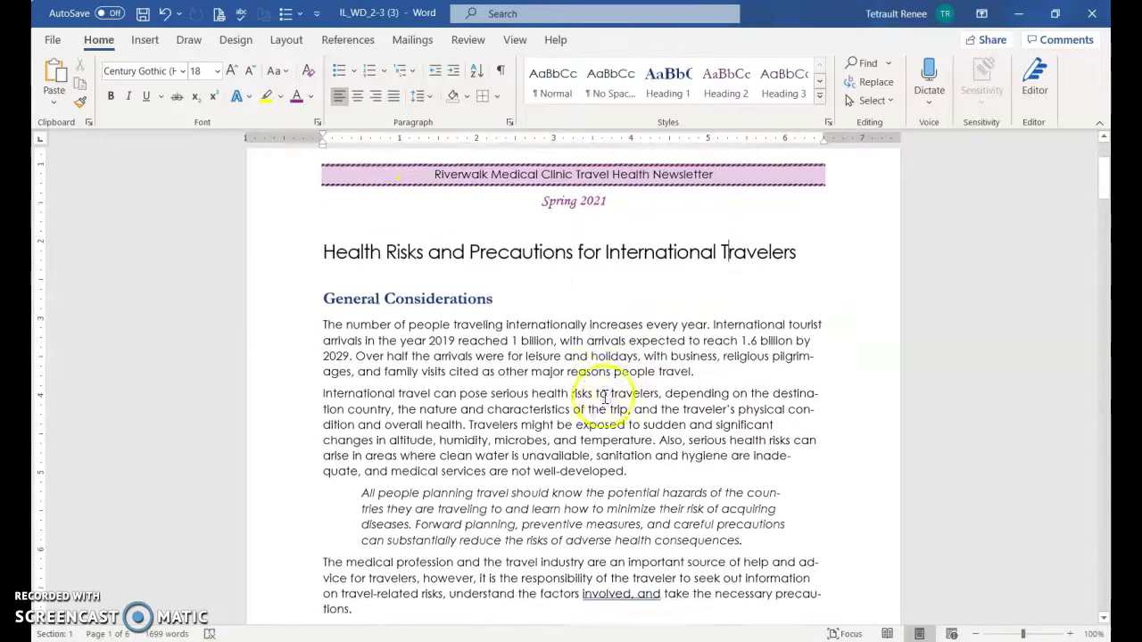
scroll(500, 450, "down", 2)
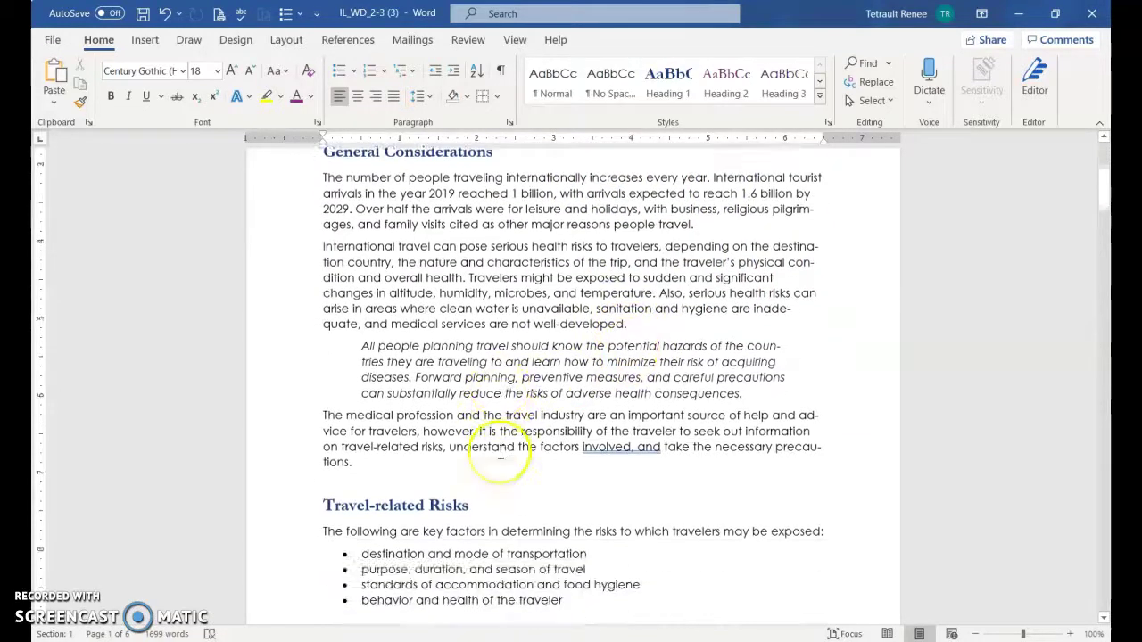
scroll(485, 433, "up", 3)
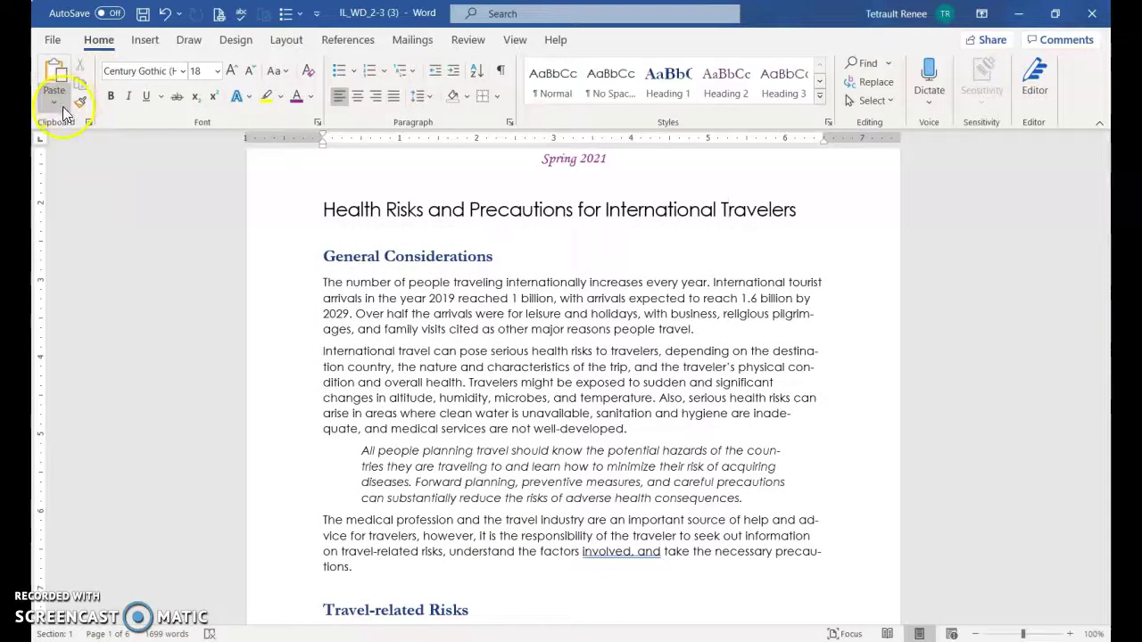
Search the document for 'behavior' to find the bullet, then clear the search
key("ctrl+f")
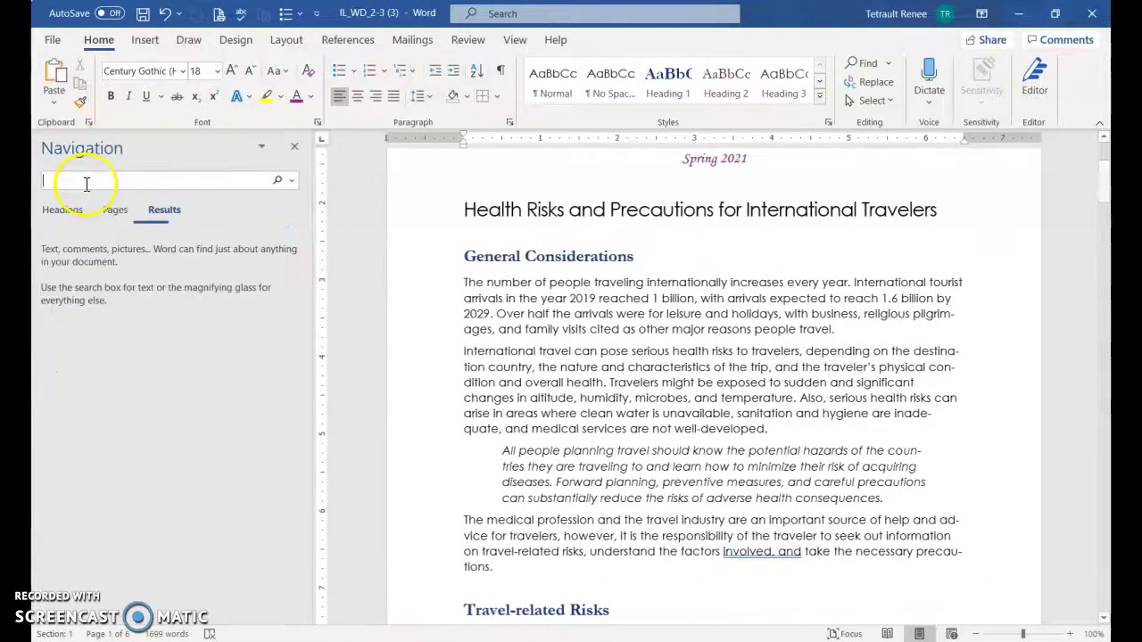
type("behavior")
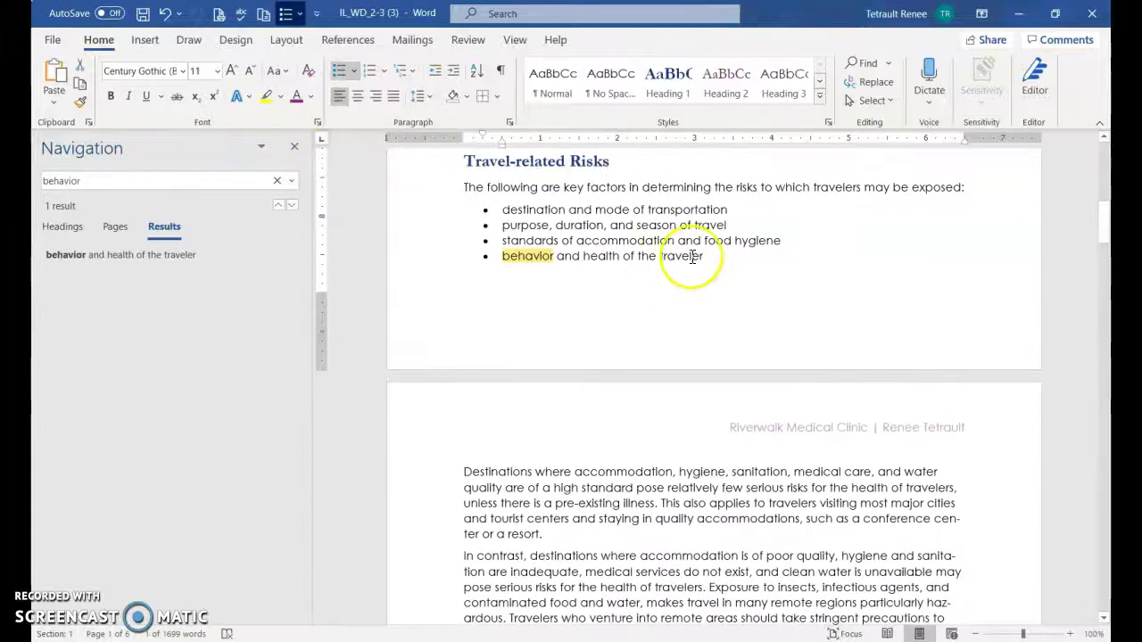
left_click(276, 180)
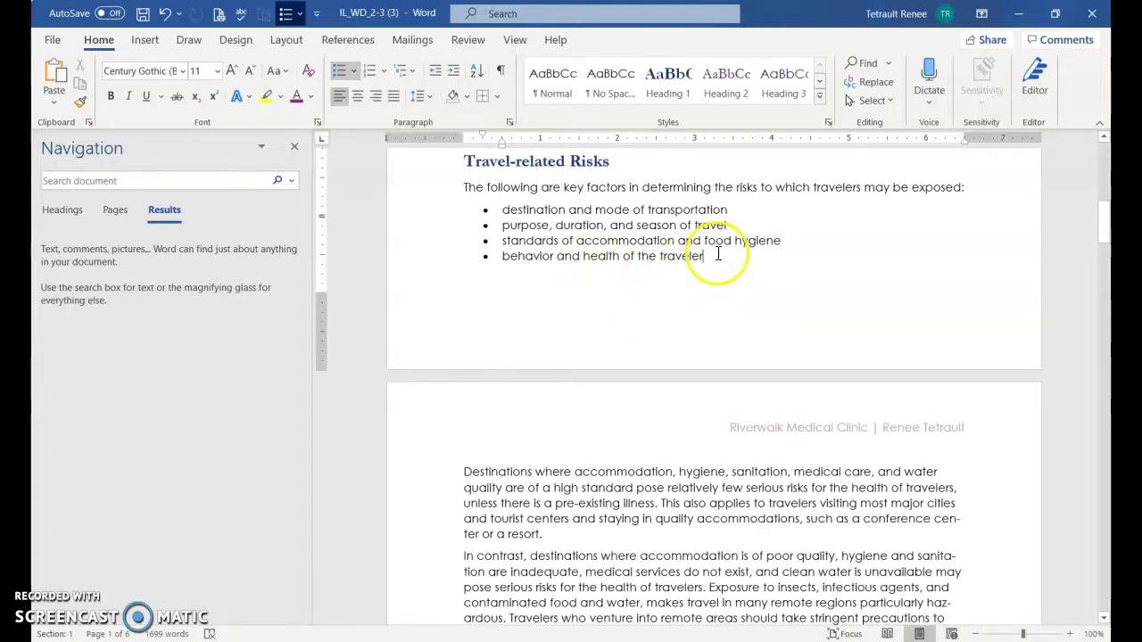
Insert footnote 1 after the behavior bullet, pasting 'Behavior is a critical factor.'
left_click(343, 42)
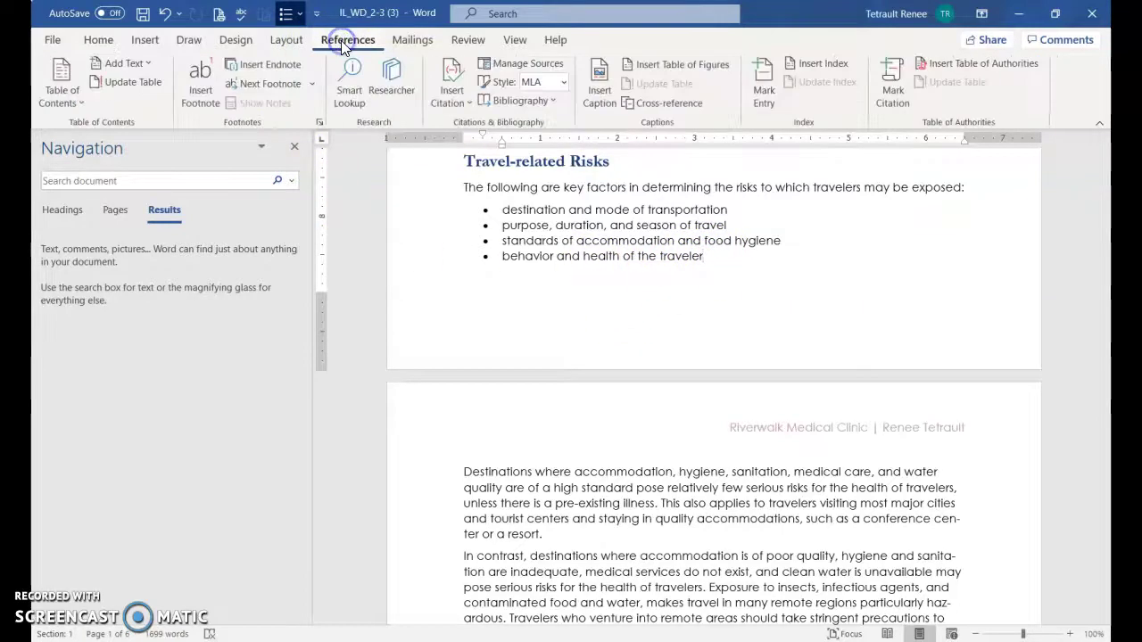
left_click(203, 90)
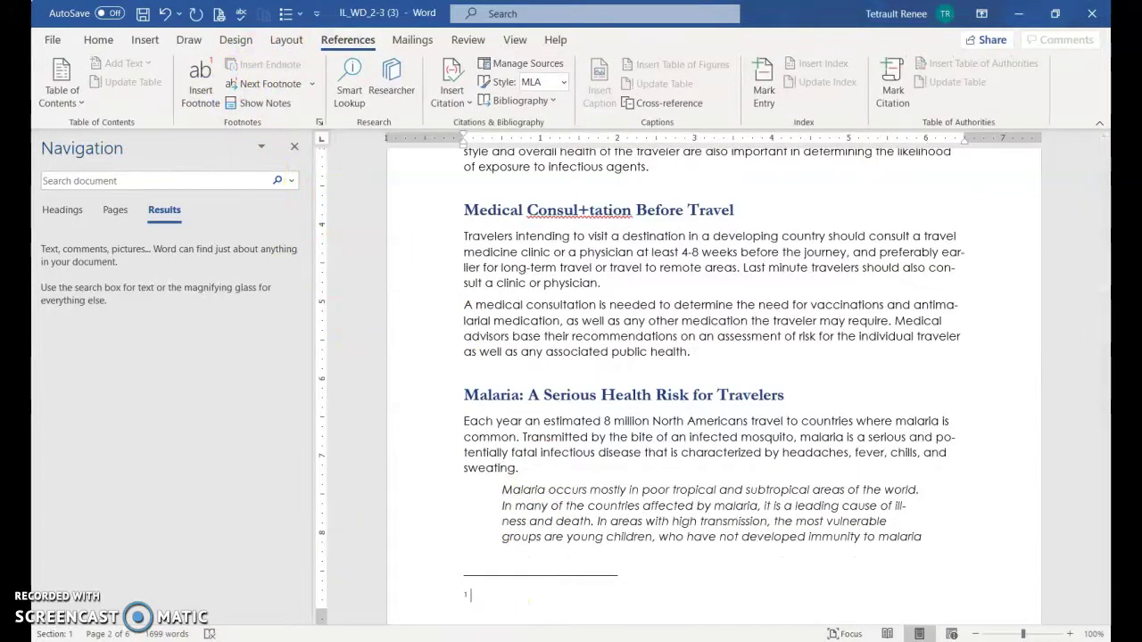
type("Behavior is a critical factor. For example, going outdoors in a malaria-endemic area could result in becoming infected.")
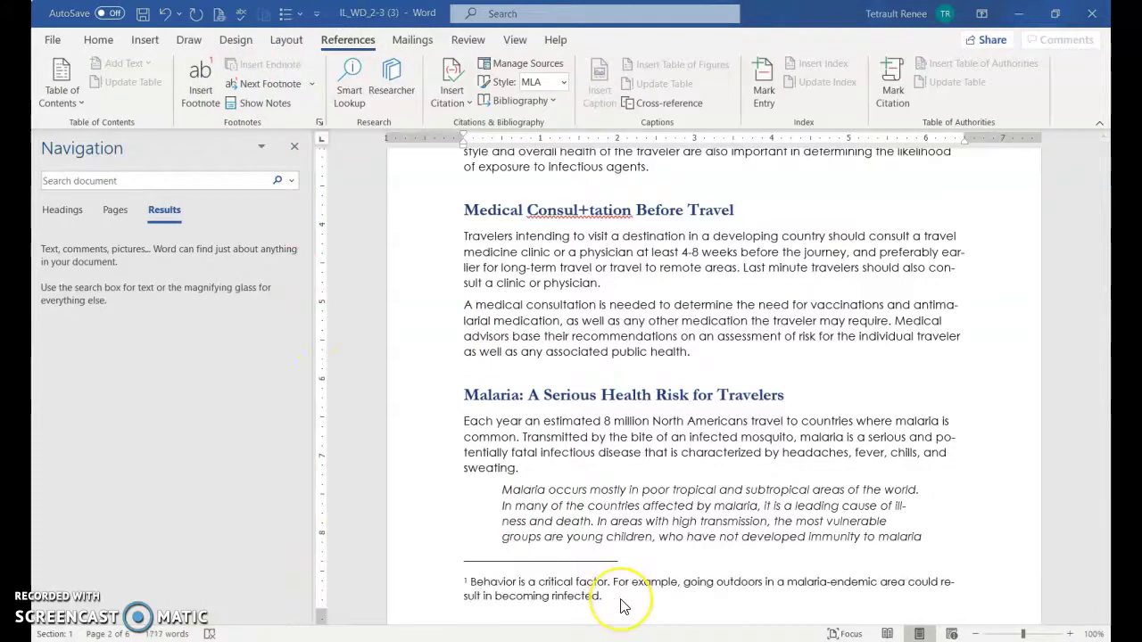
scroll(705, 500, "up", 5)
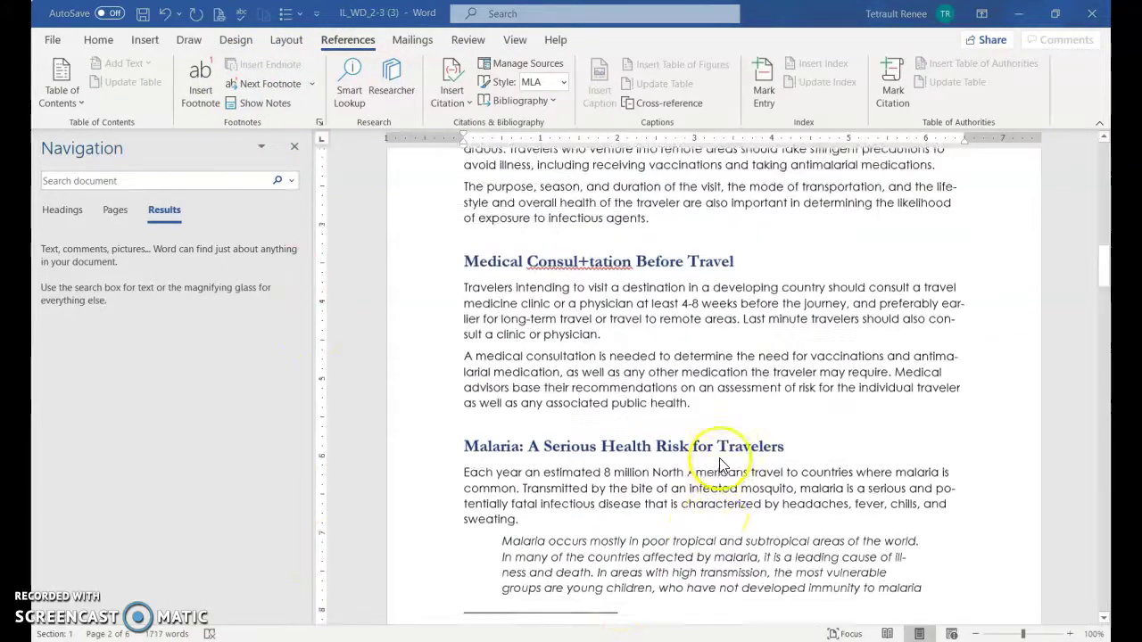
scroll(816, 316, "up", 1)
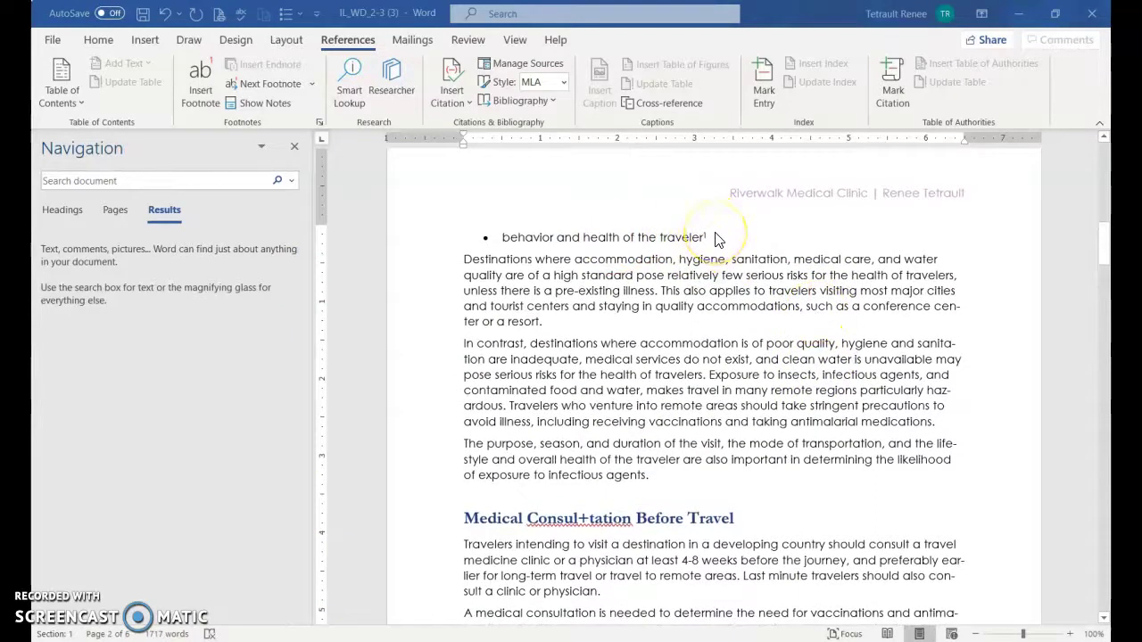
scroll(714, 239, "down", 6)
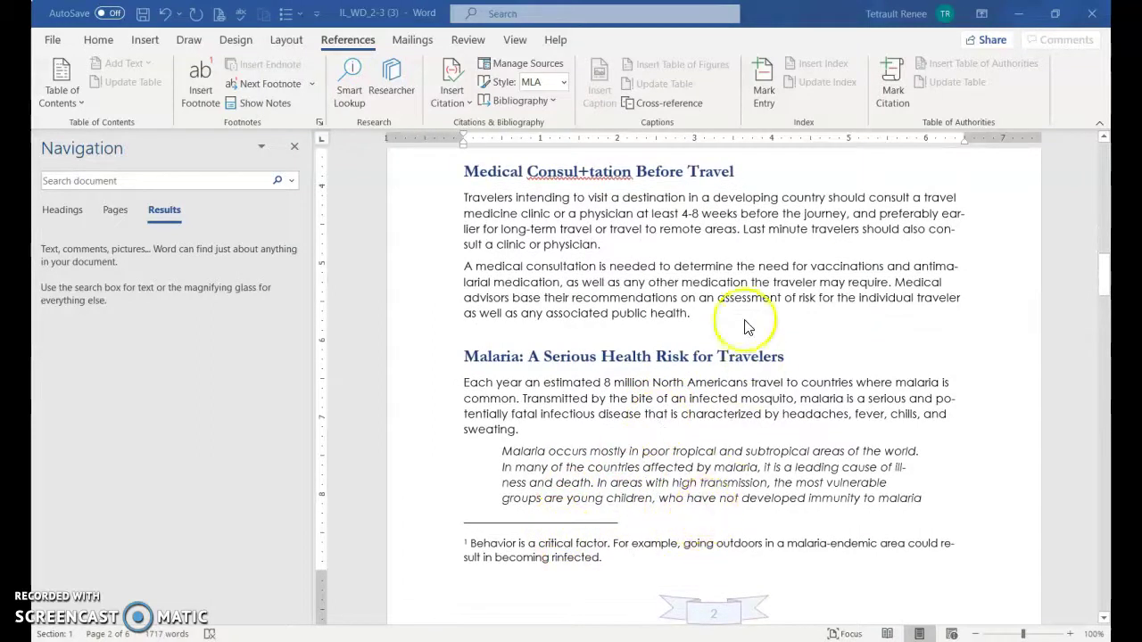
Insert footnote 2 after 'health.' reading 'It is best to consult a travel medicine specialist.'
left_click(695, 314)
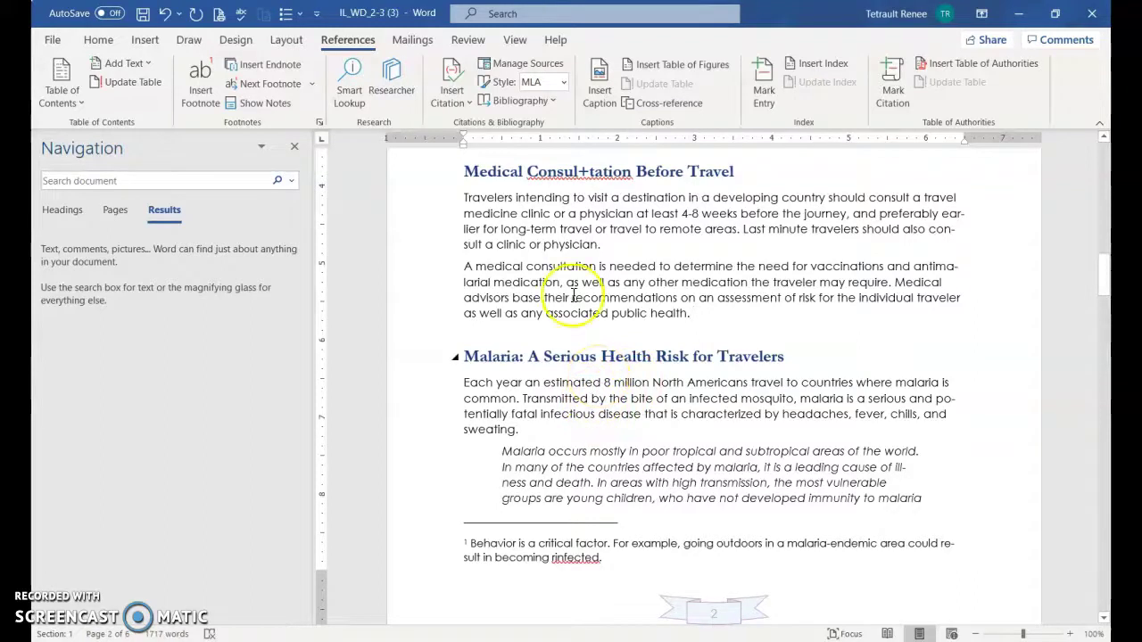
left_click(203, 79)
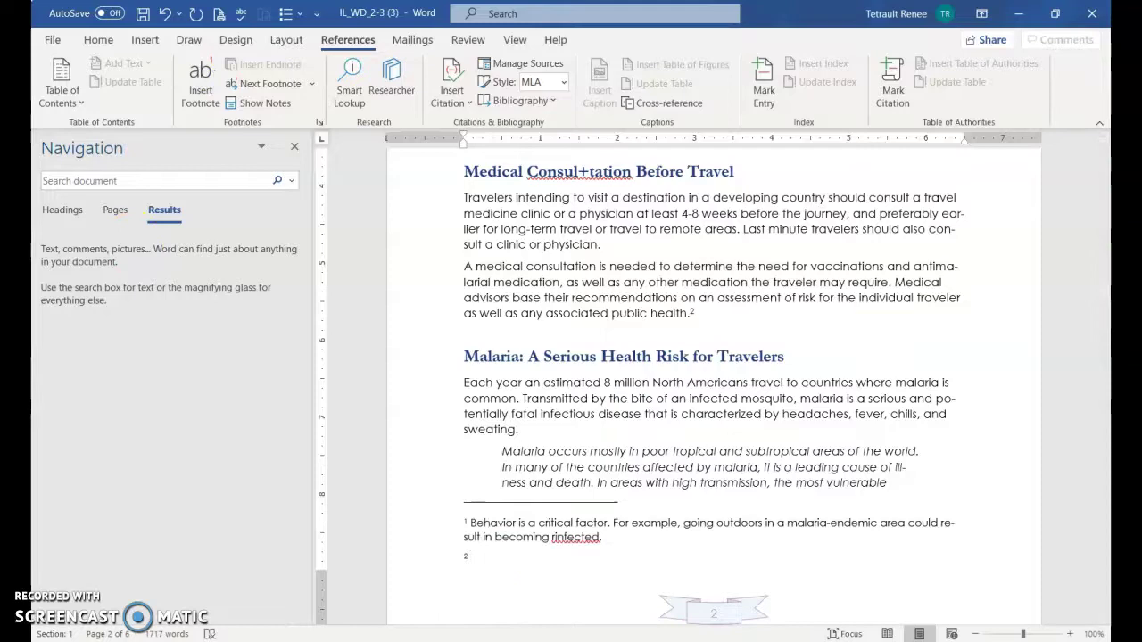
type("It is best to consult a travel medicine specialist.")
scroll(723, 540, "down", 1)
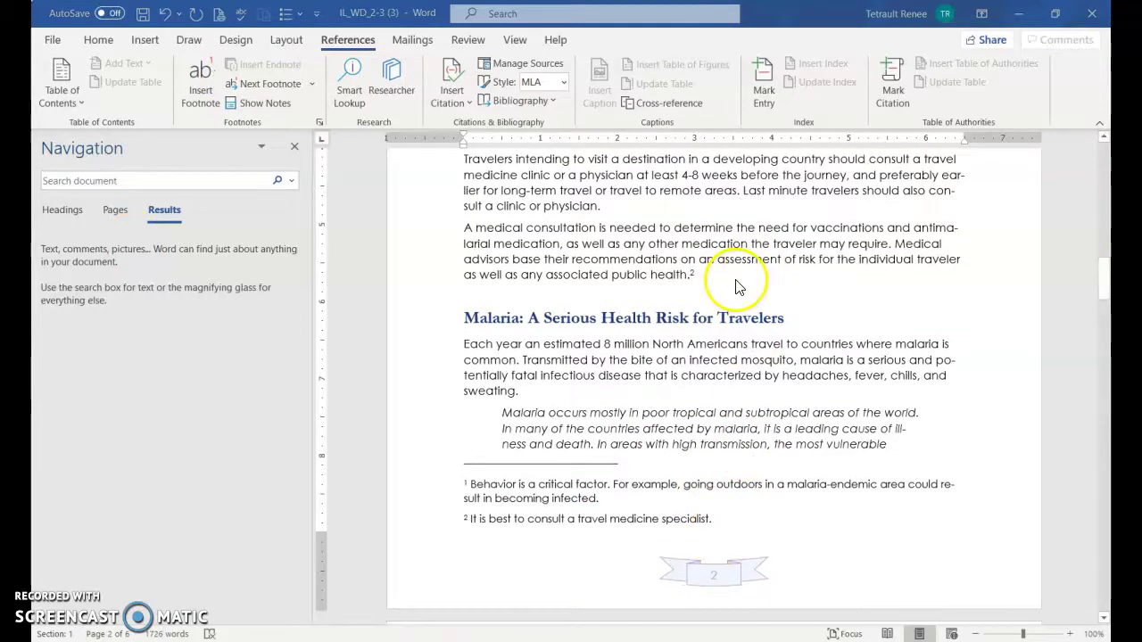
scroll(737, 286, "down", 15)
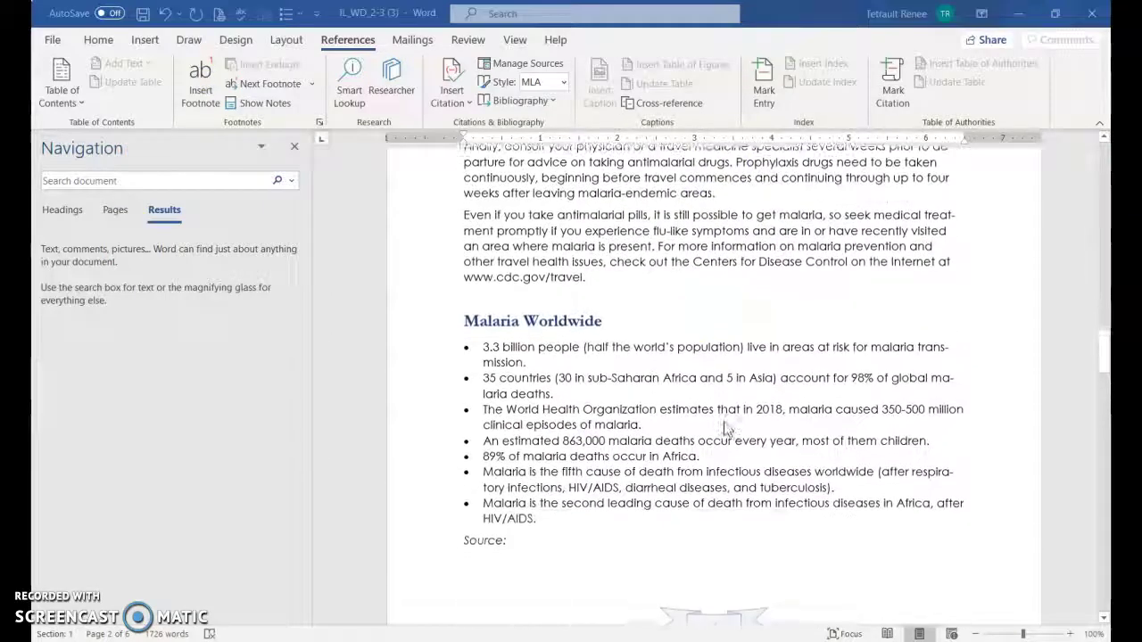
scroll(725, 430, "down", 15)
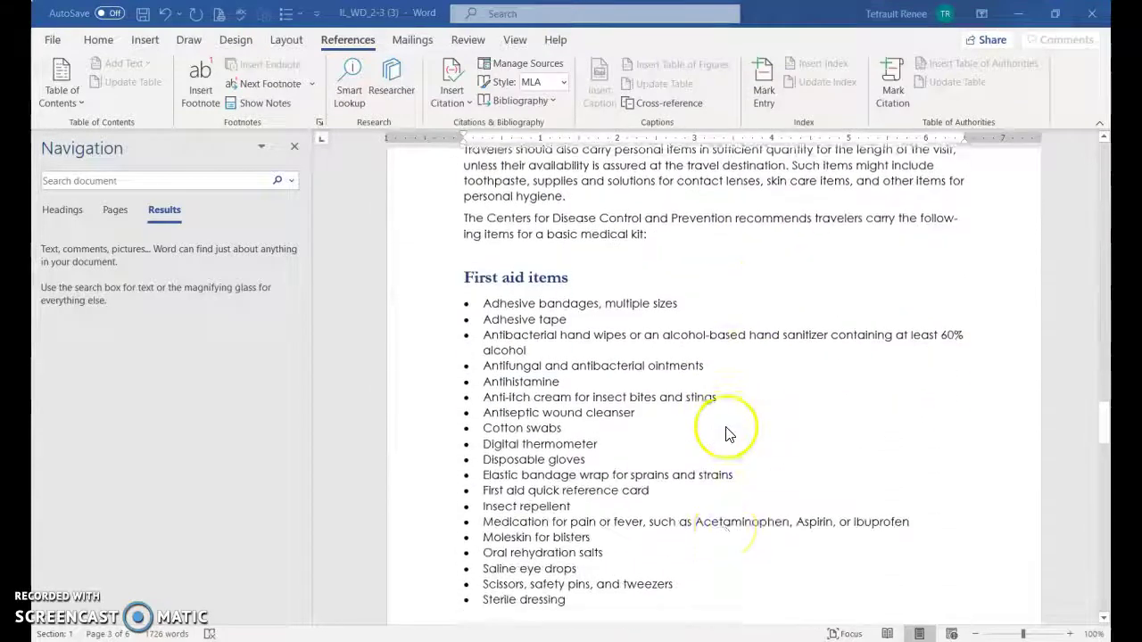
Add a footnote after the Sunscreen bullet reading 'SPF 15 or greater.'
scroll(725, 432, "down", 15)
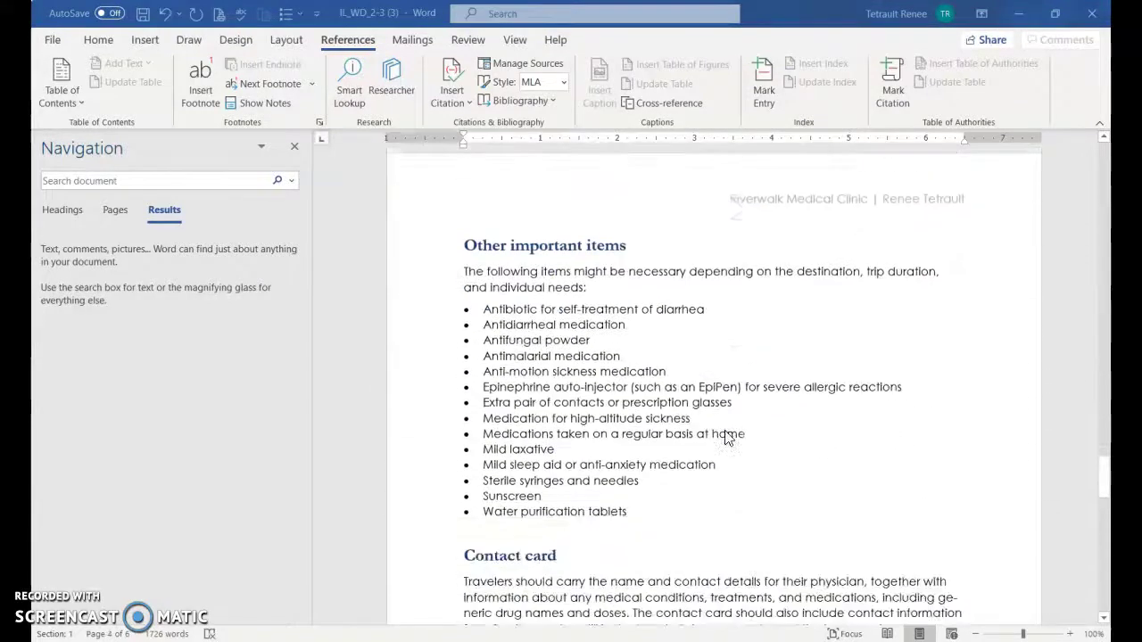
scroll(726, 437, "down", 1)
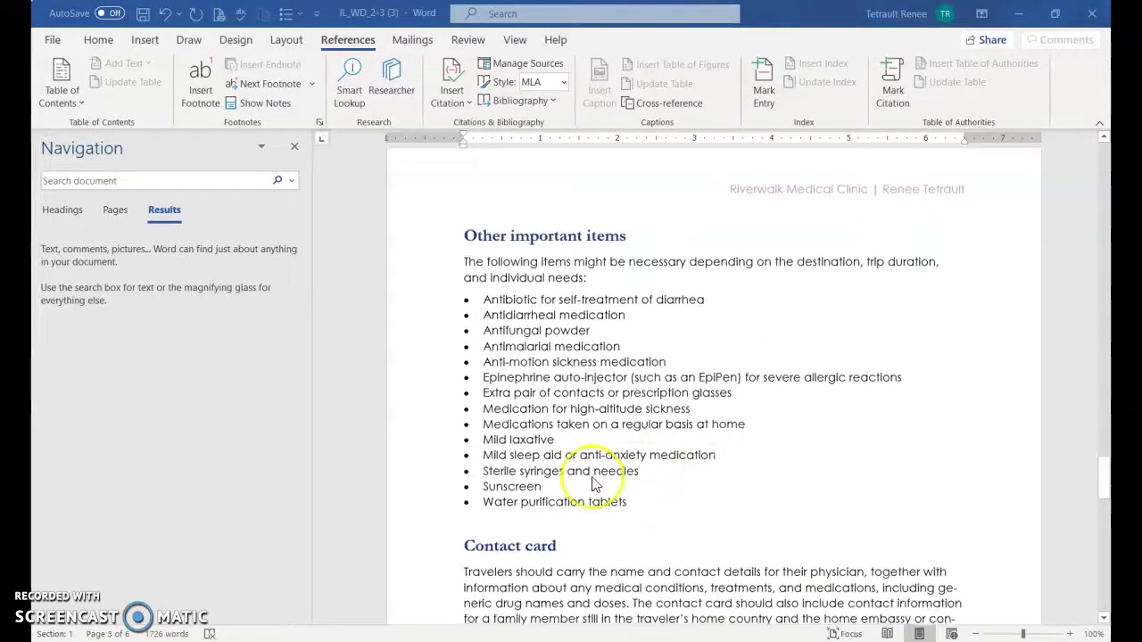
left_click(545, 486)
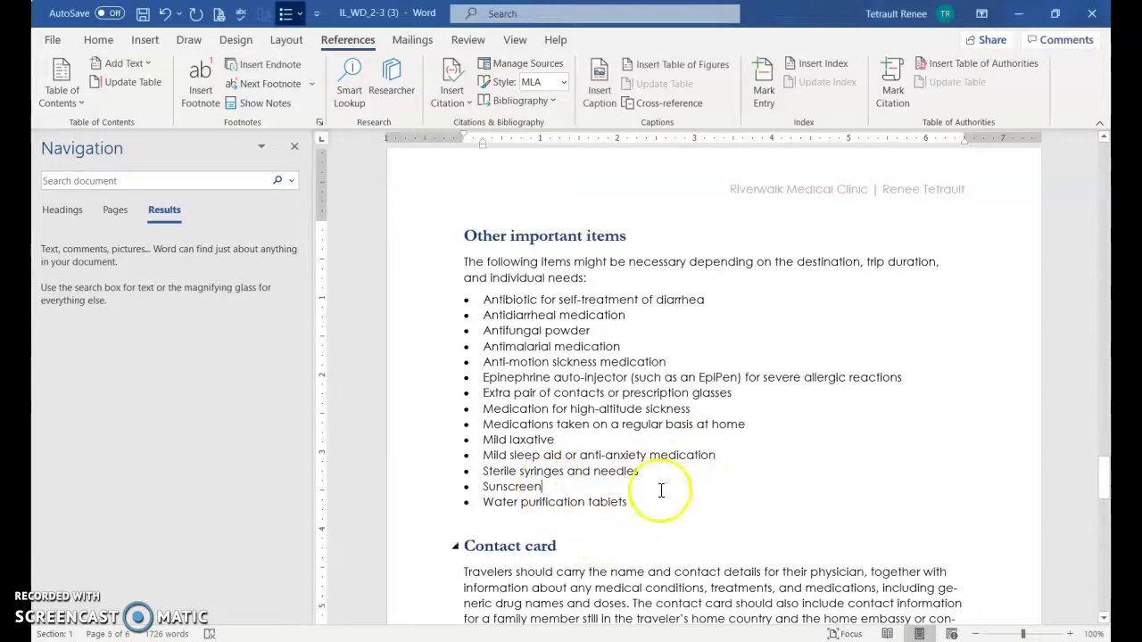
left_click(199, 94)
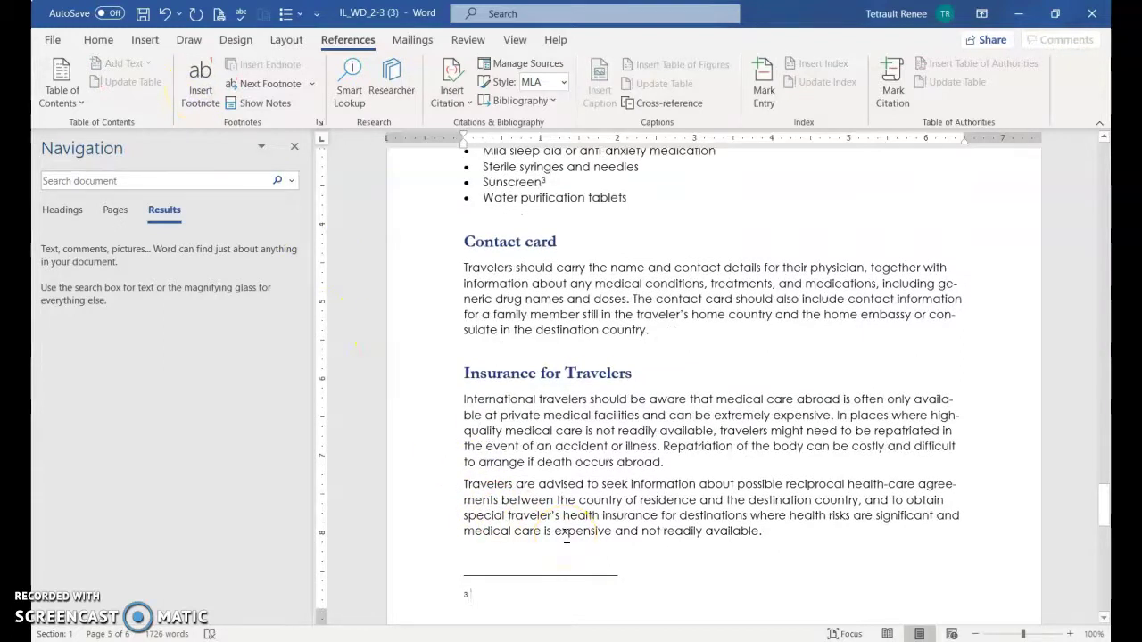
type("SPF 15 or greater.")
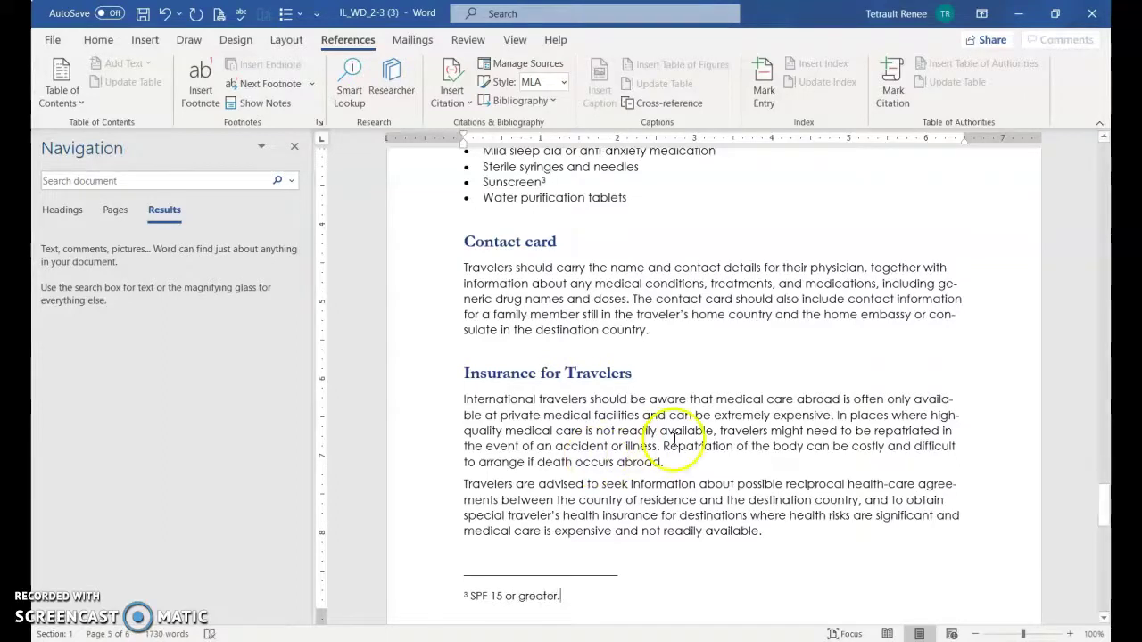
Insert a footnote after 'tweezers', renumbering the Sunscreen note to 4, then return to the top
scroll(714, 321, "up", 2)
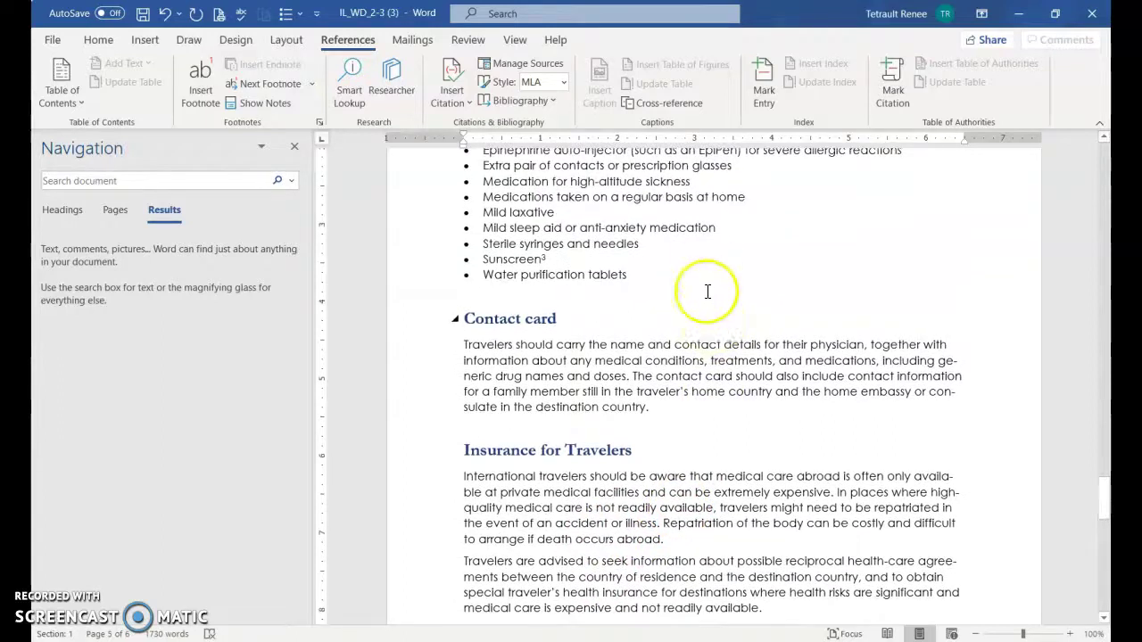
scroll(705, 303, "up", 2)
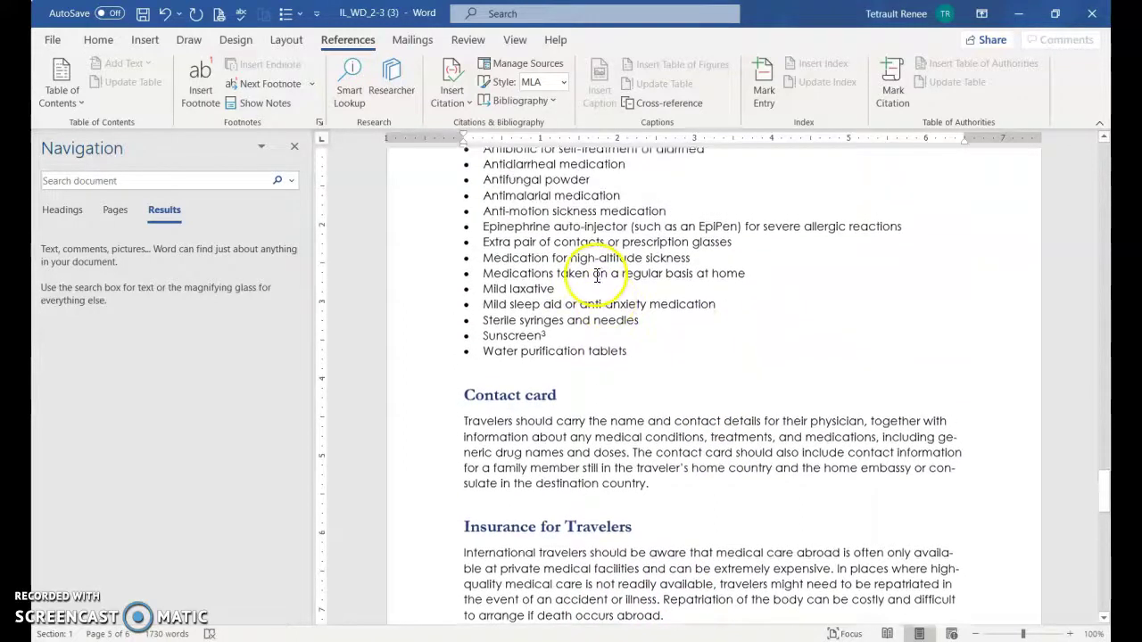
scroll(597, 276, "up", 10)
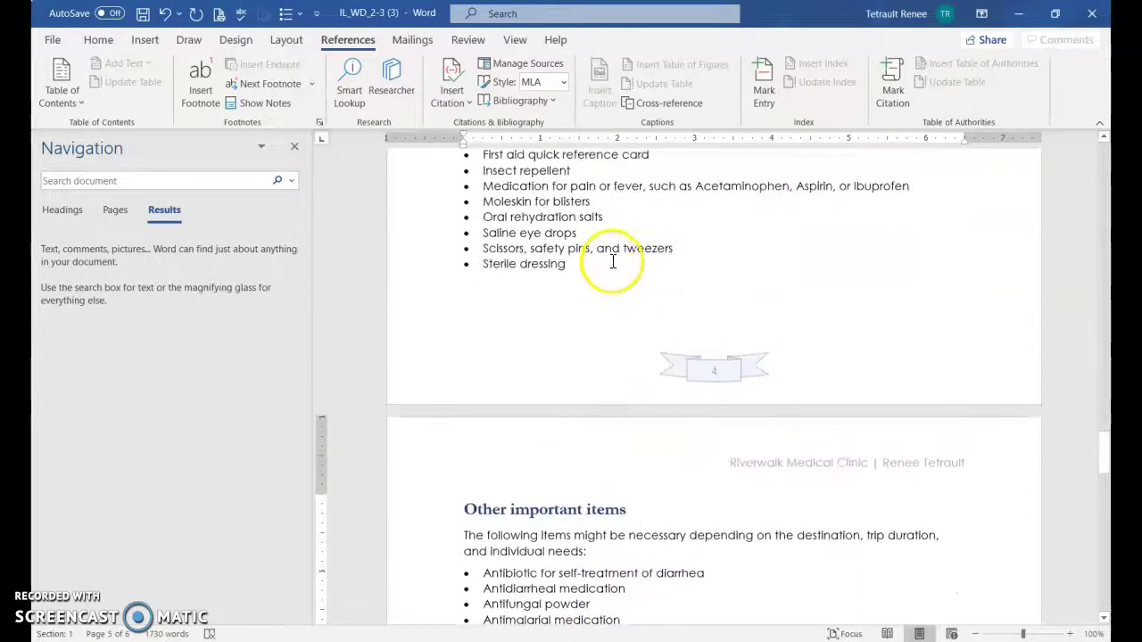
left_click(675, 250)
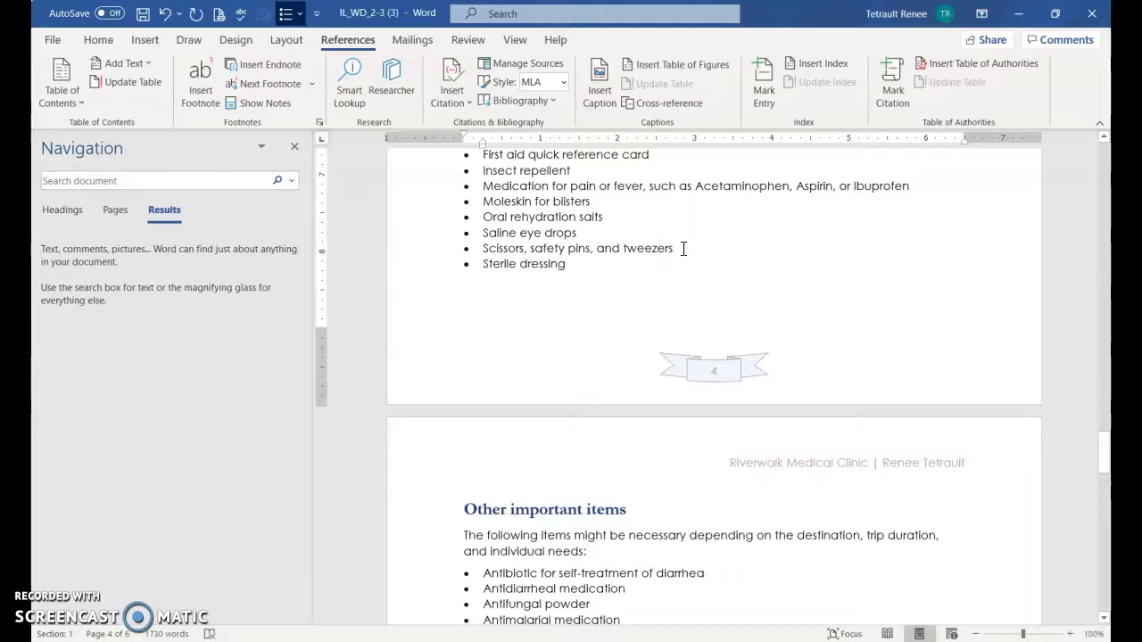
left_click(192, 84)
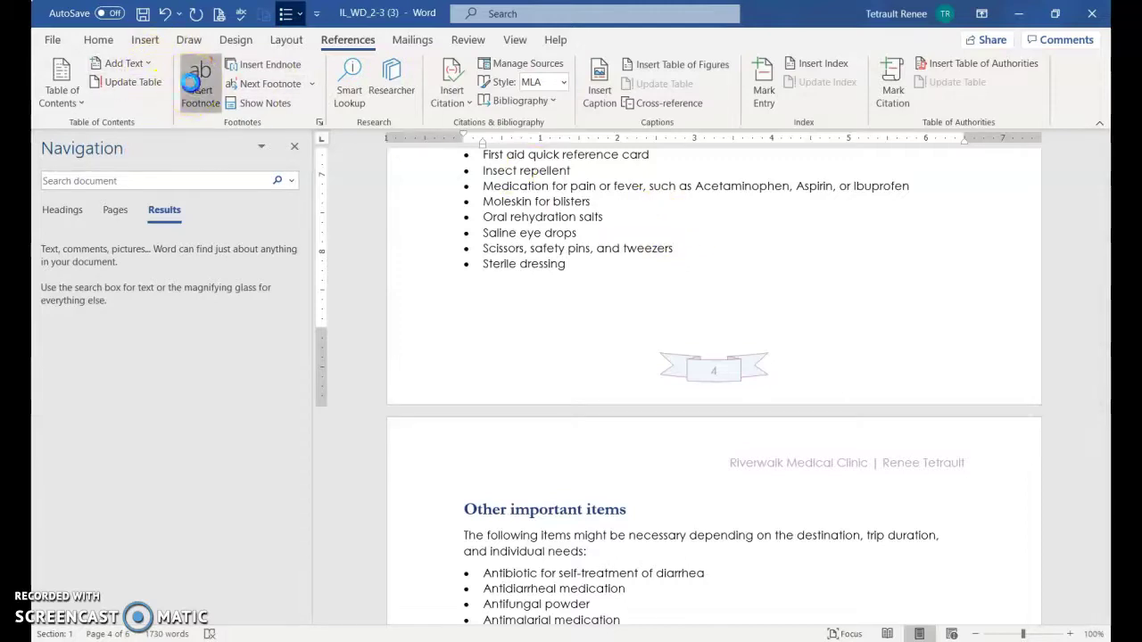
scroll(589, 526, "down", 6)
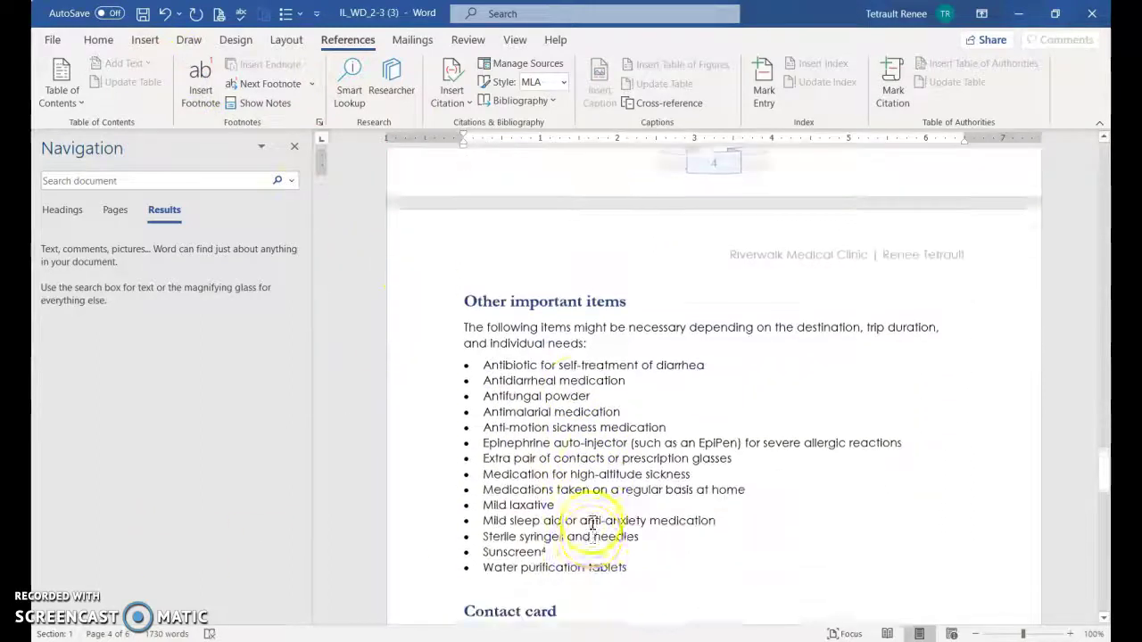
scroll(592, 522, "down", 3)
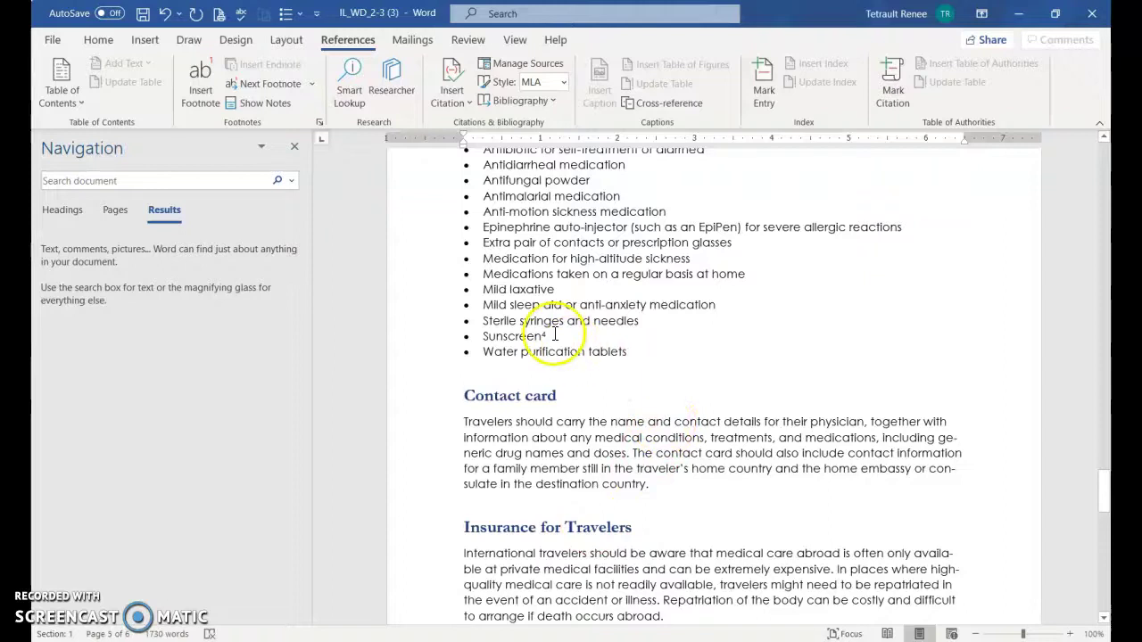
key("ctrl+z")
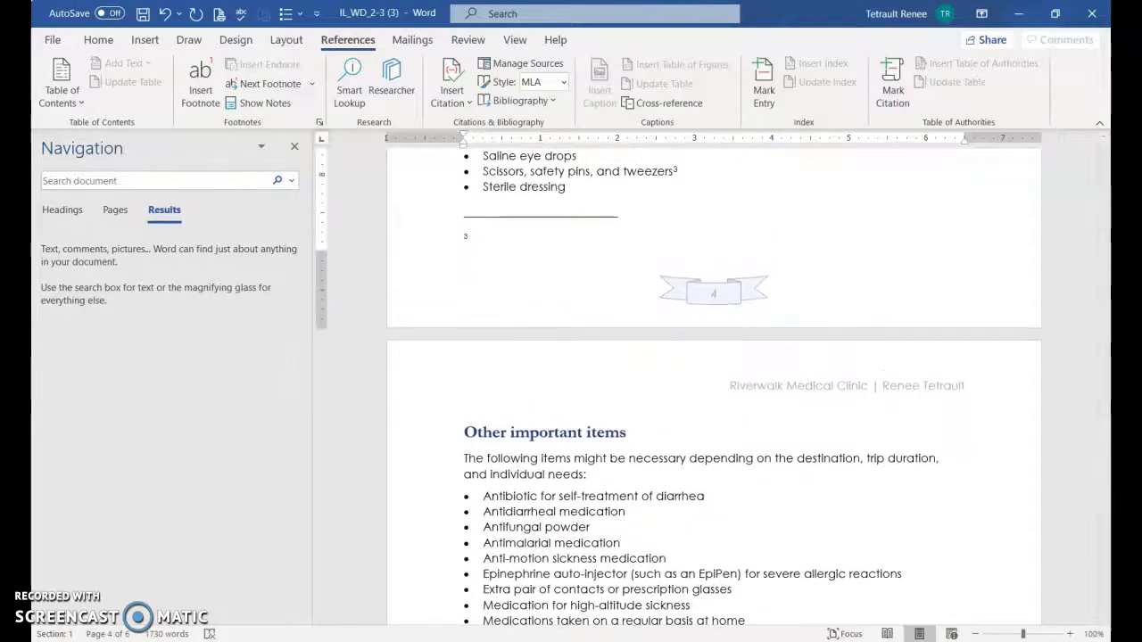
key("ctrl+z")
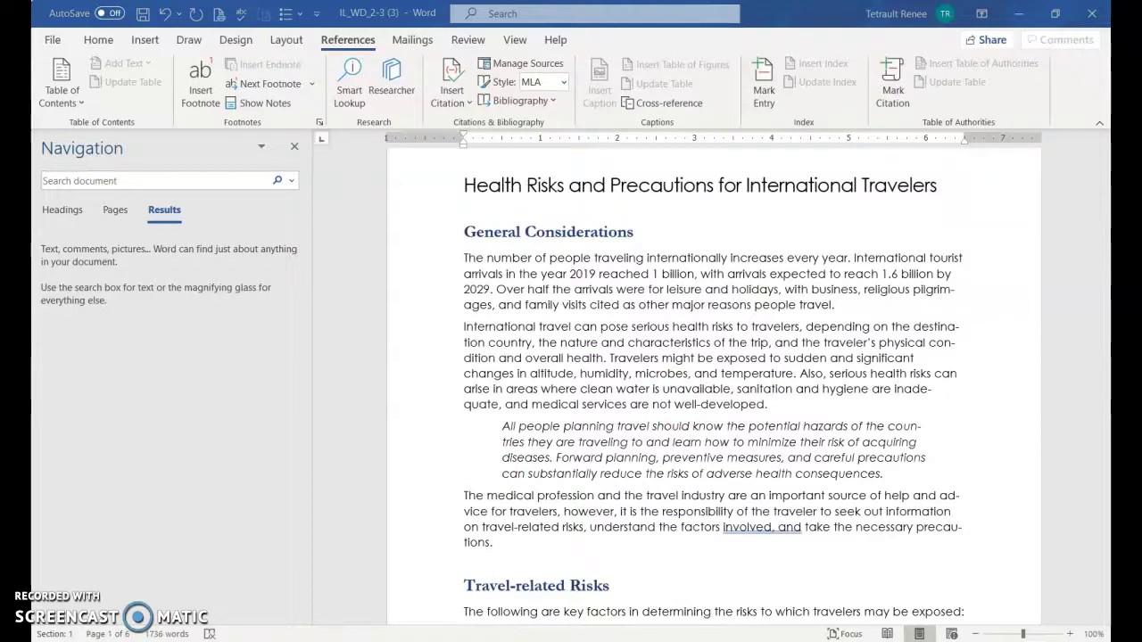
left_click(842, 307)
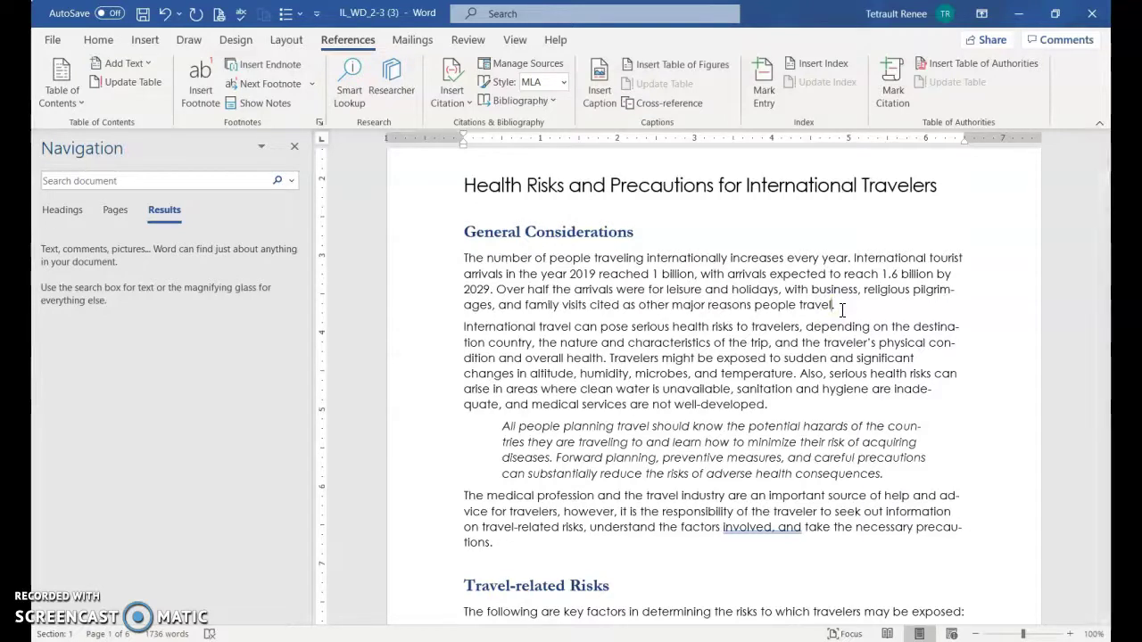
left_click(831, 305)
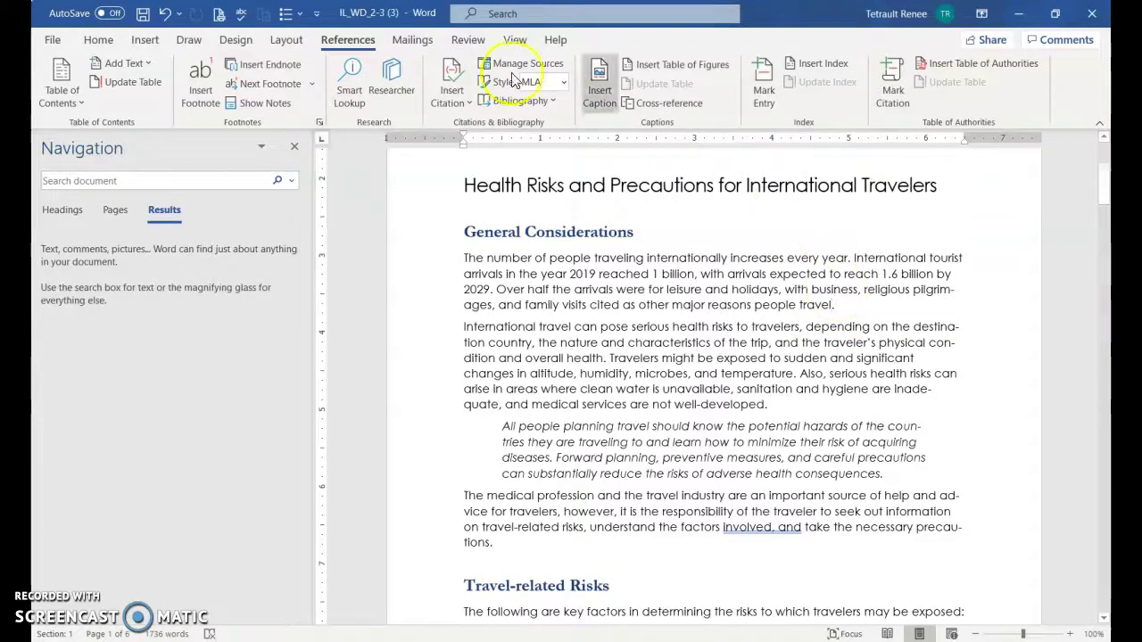
left_click(295, 149)
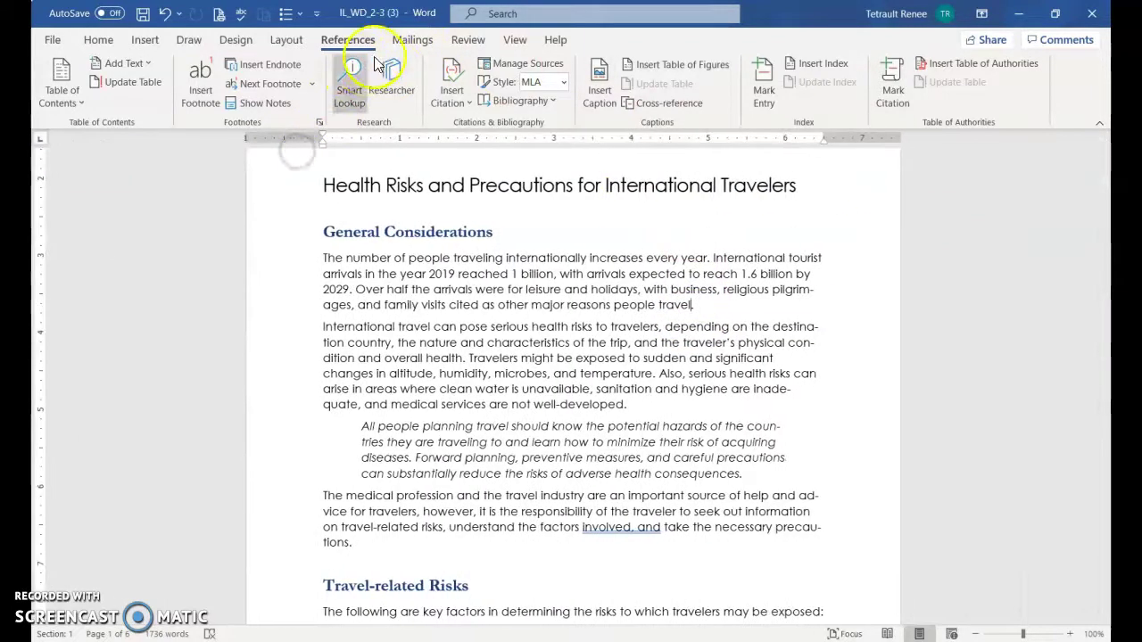
left_click(443, 89)
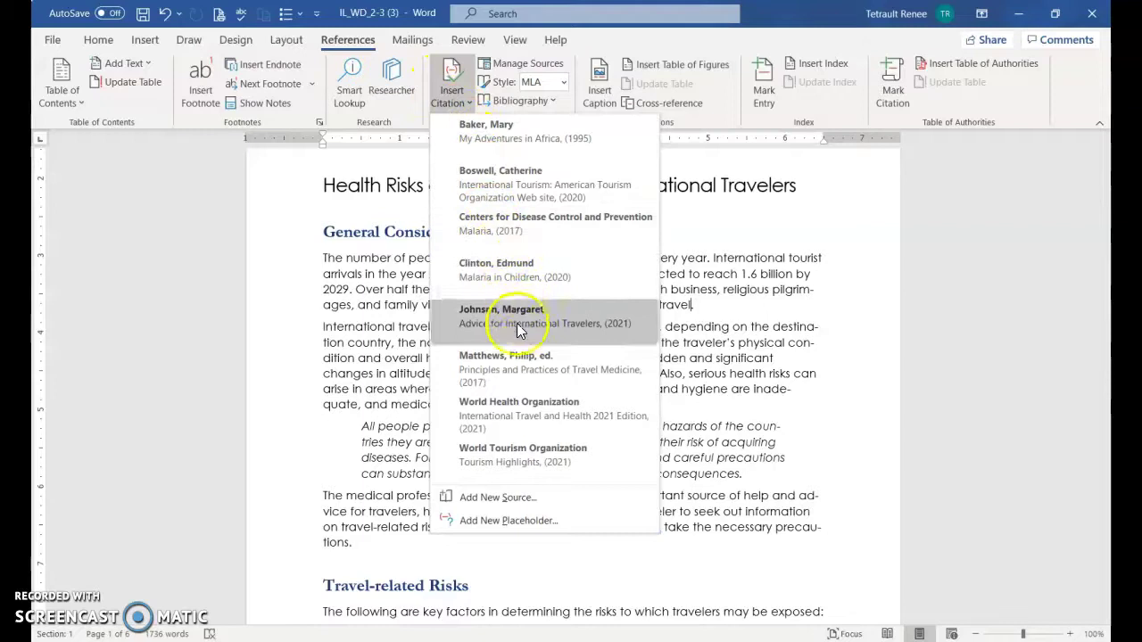
left_click(492, 507)
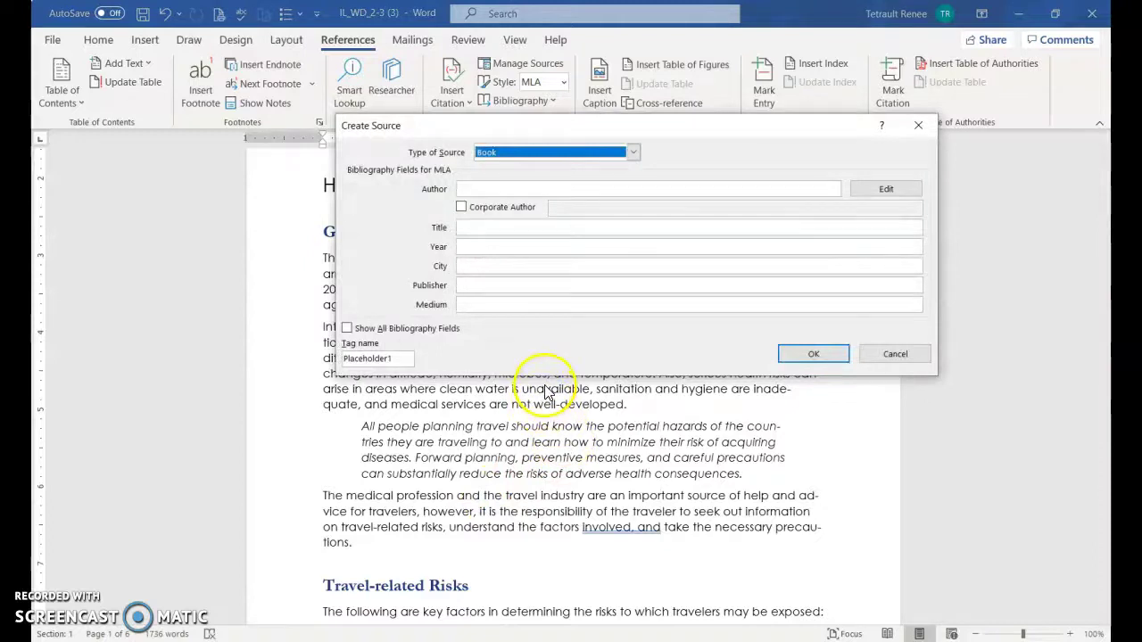
left_click(895, 355)
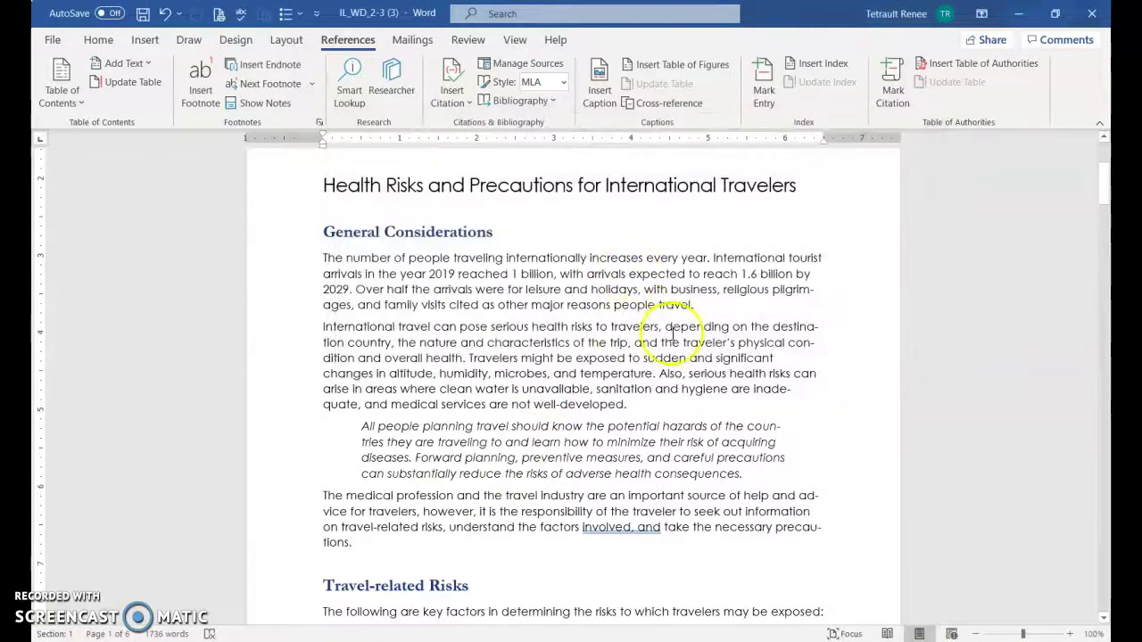
Insert a World Tourism Organization citation at the end of the first paragraph
left_click(449, 99)
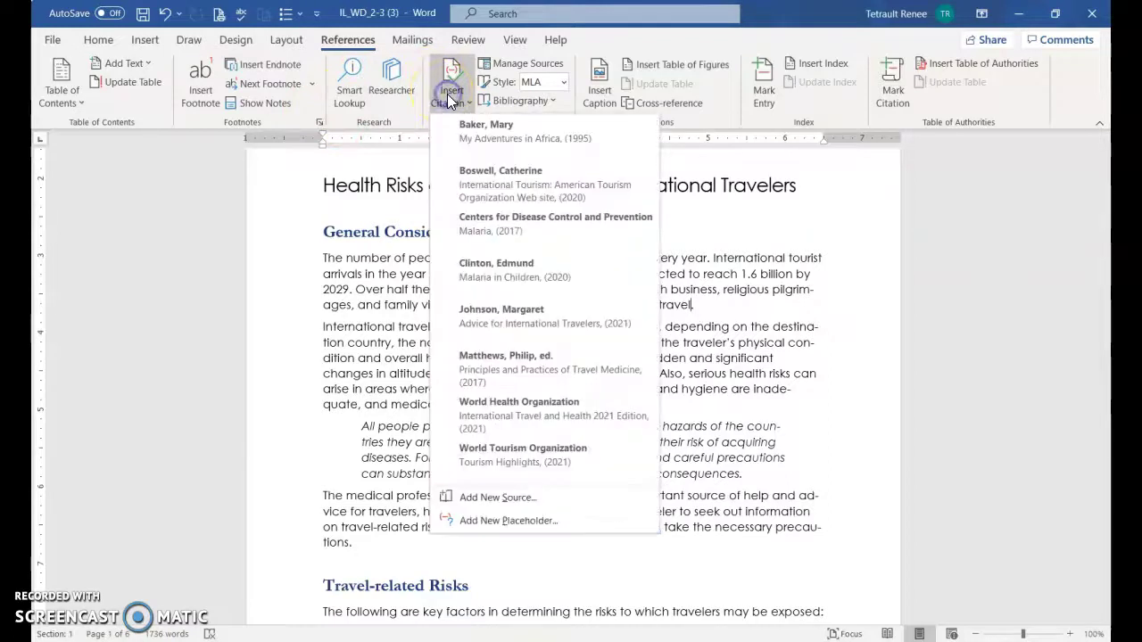
left_click(449, 141)
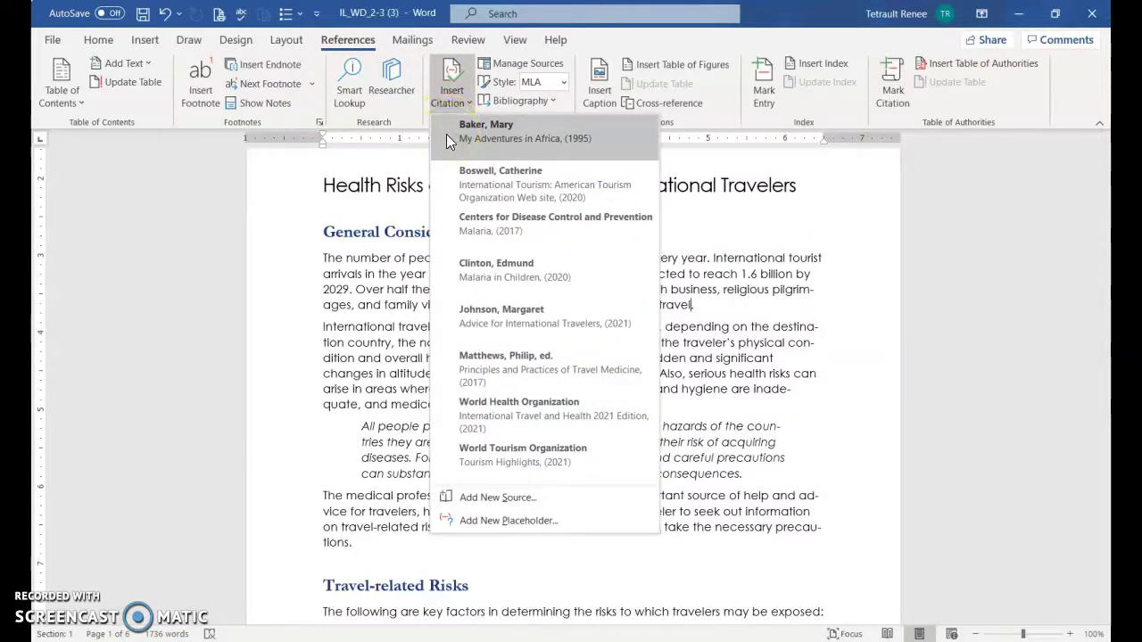
left_click(536, 459)
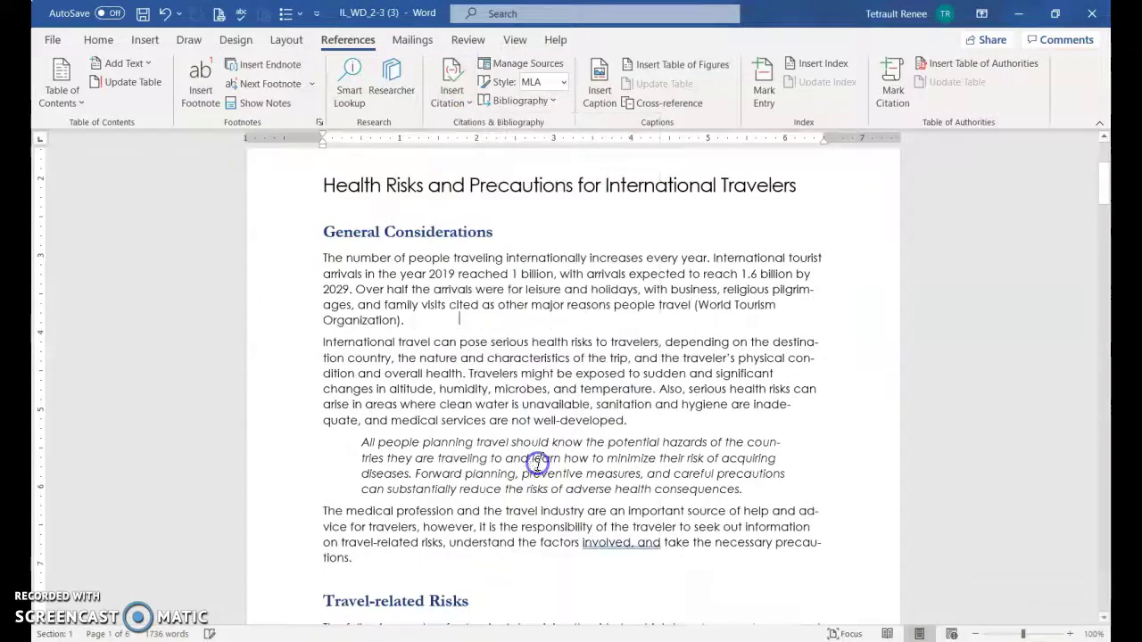
Edit the citation to add page 15, giving (World Tourism Organization 15)
left_click(399, 321)
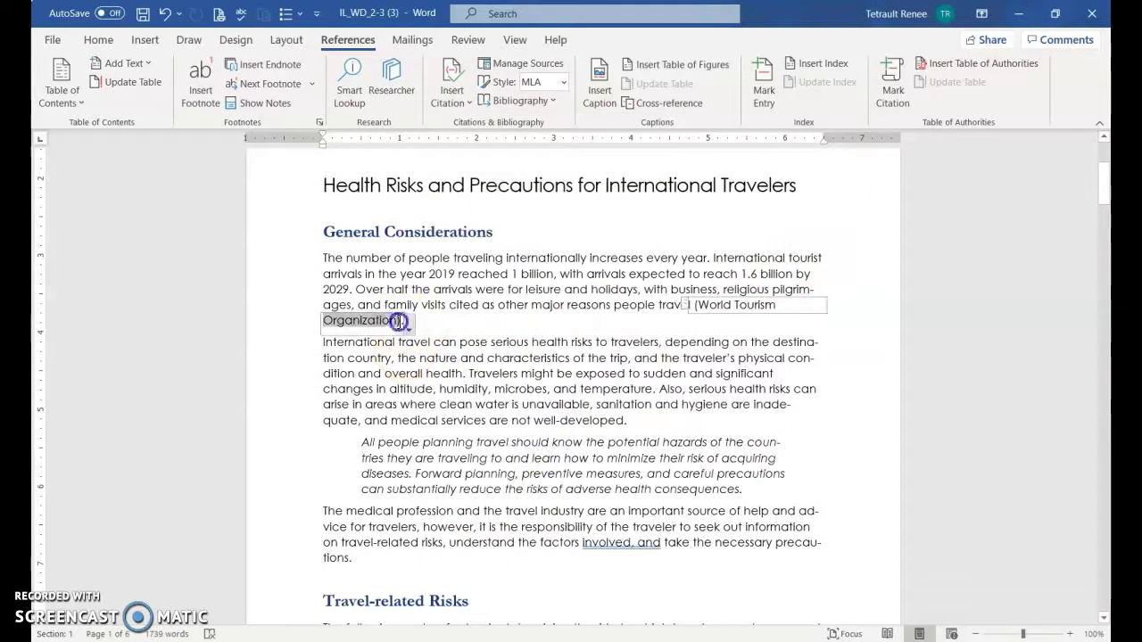
left_click(408, 329)
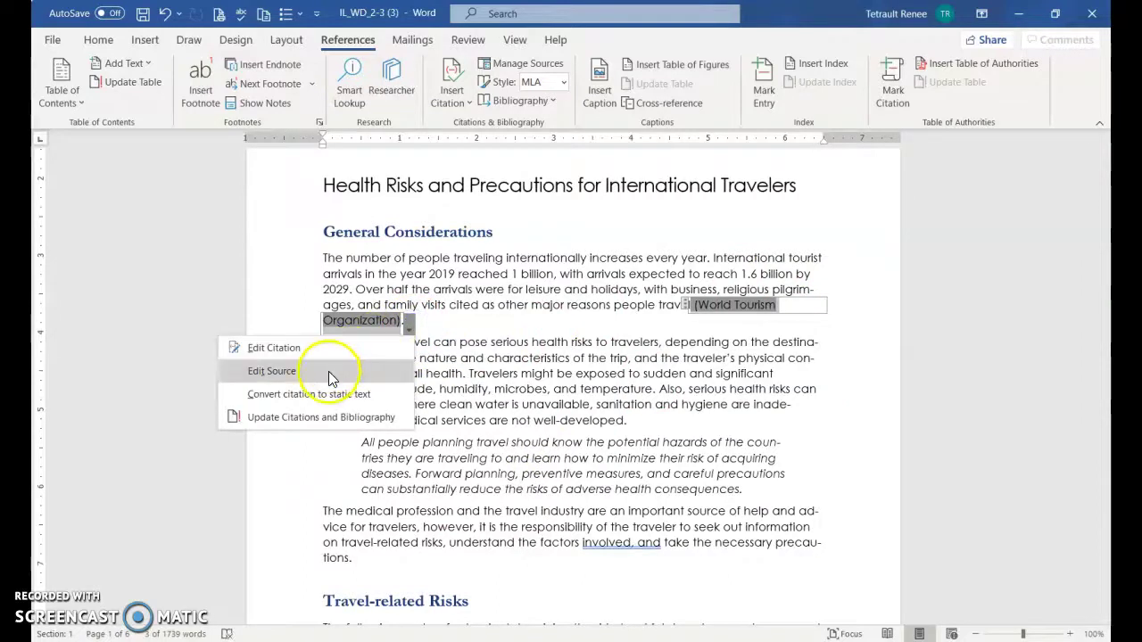
left_click(332, 371)
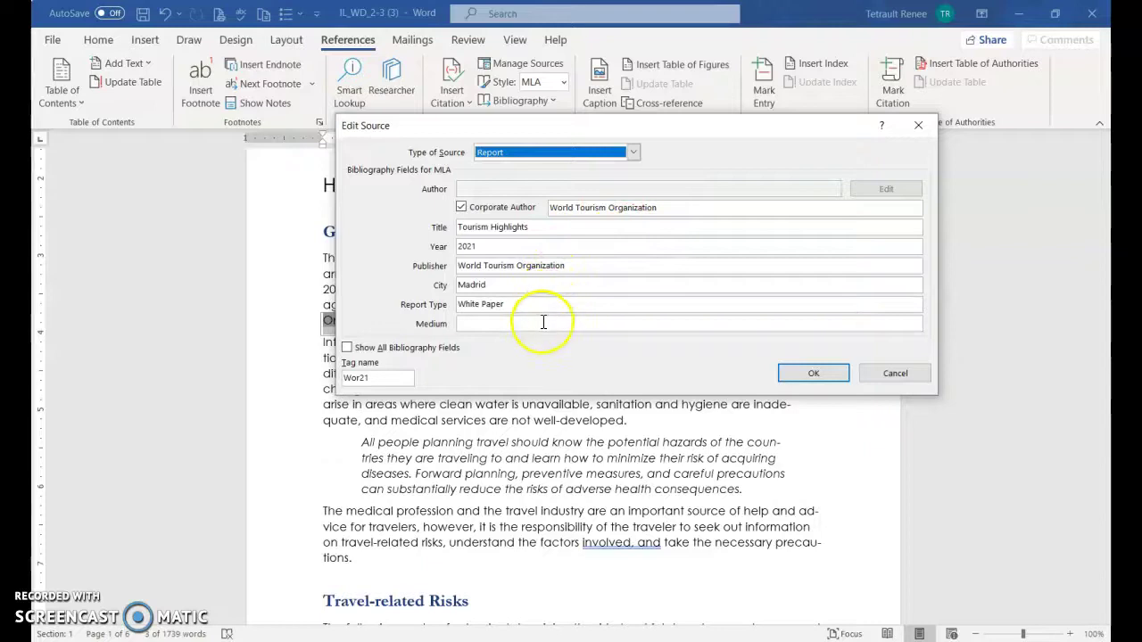
left_click(879, 378)
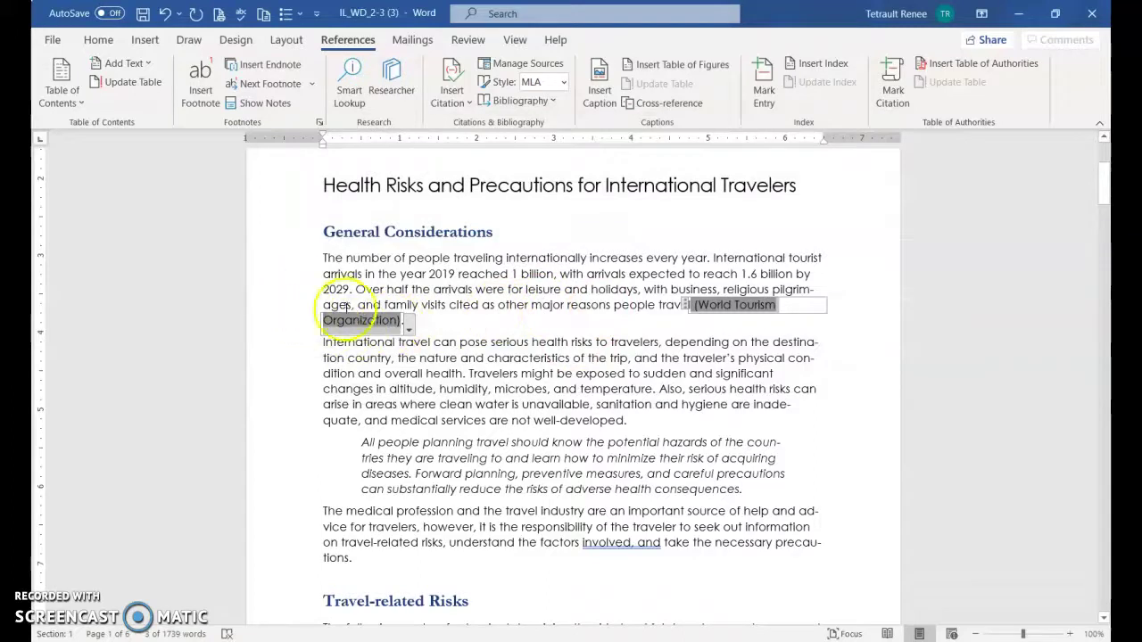
left_click(408, 328)
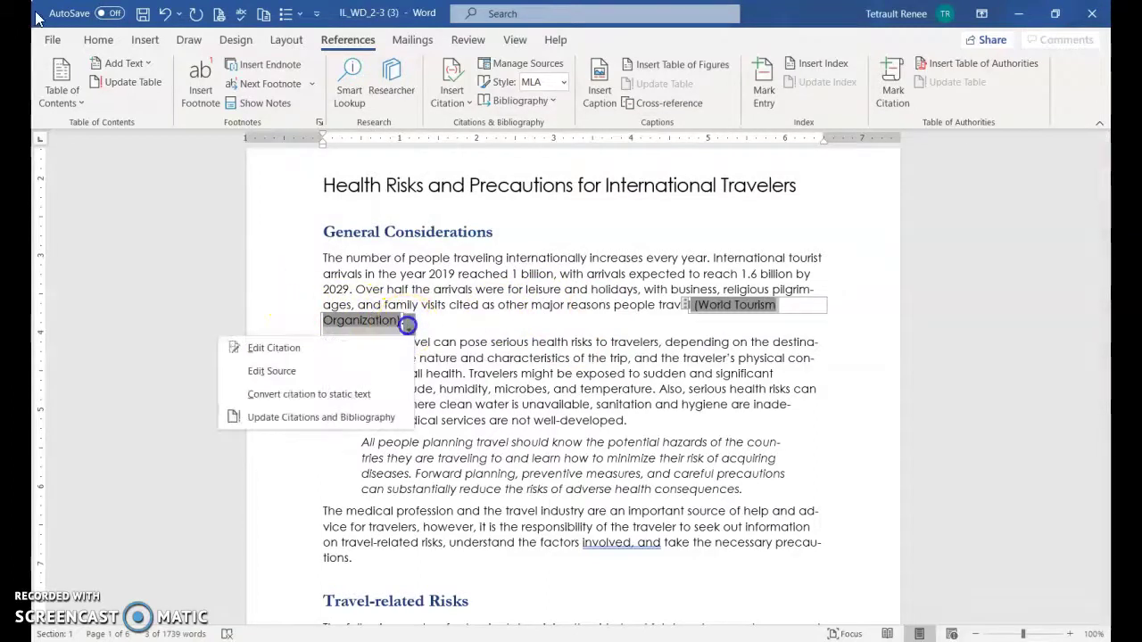
left_click(300, 355)
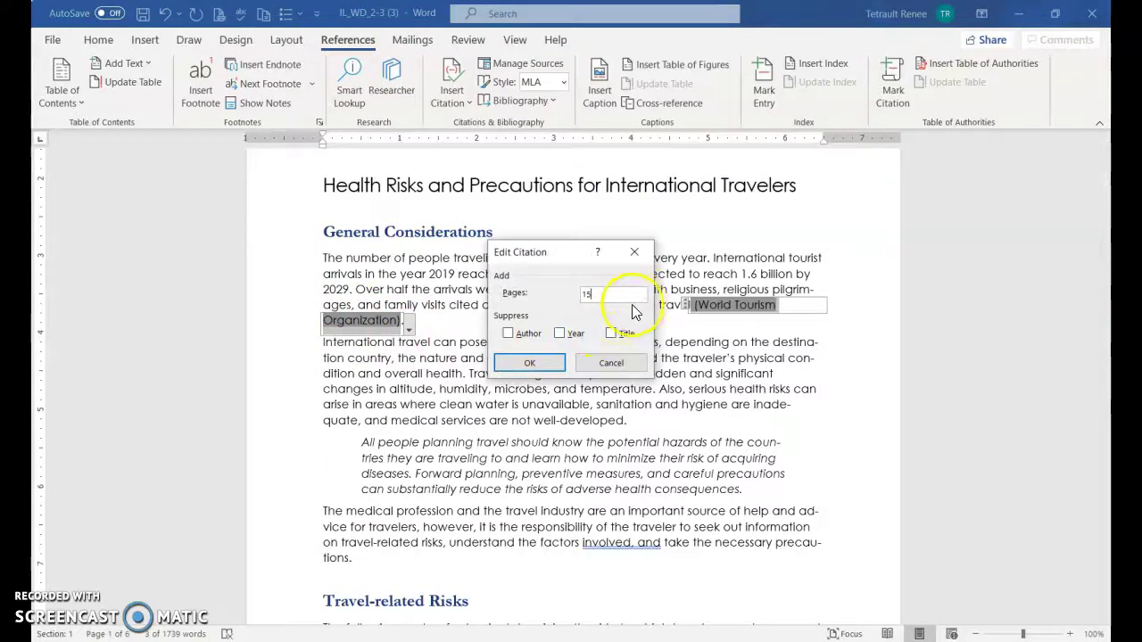
left_click(554, 370)
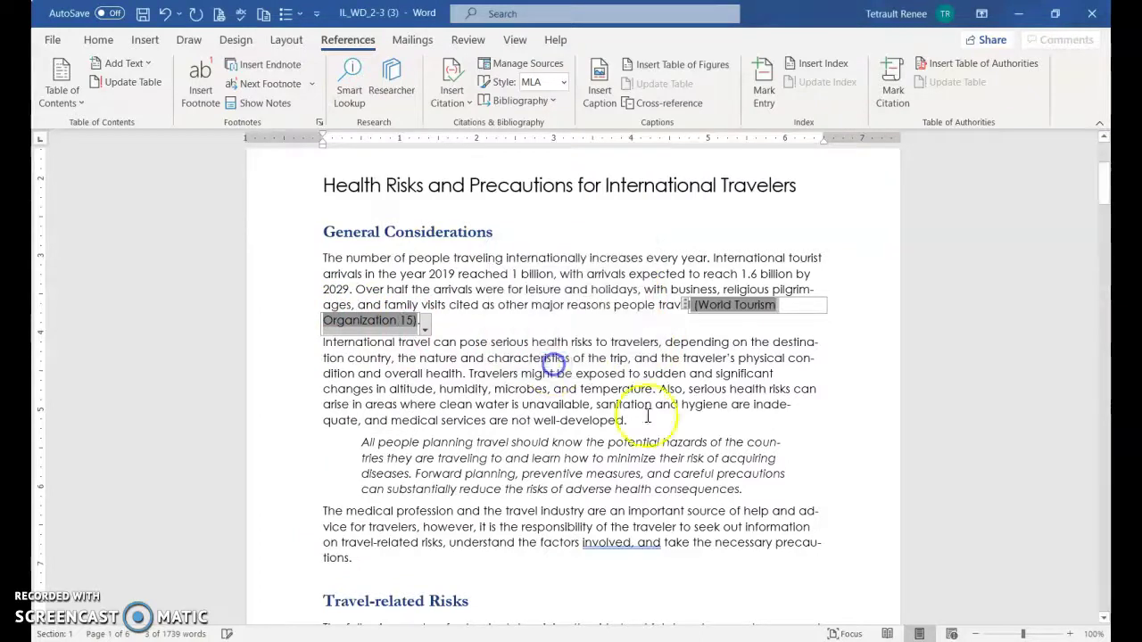
Insert a World Health Organization citation at the end of the indented quotation
left_click(738, 487)
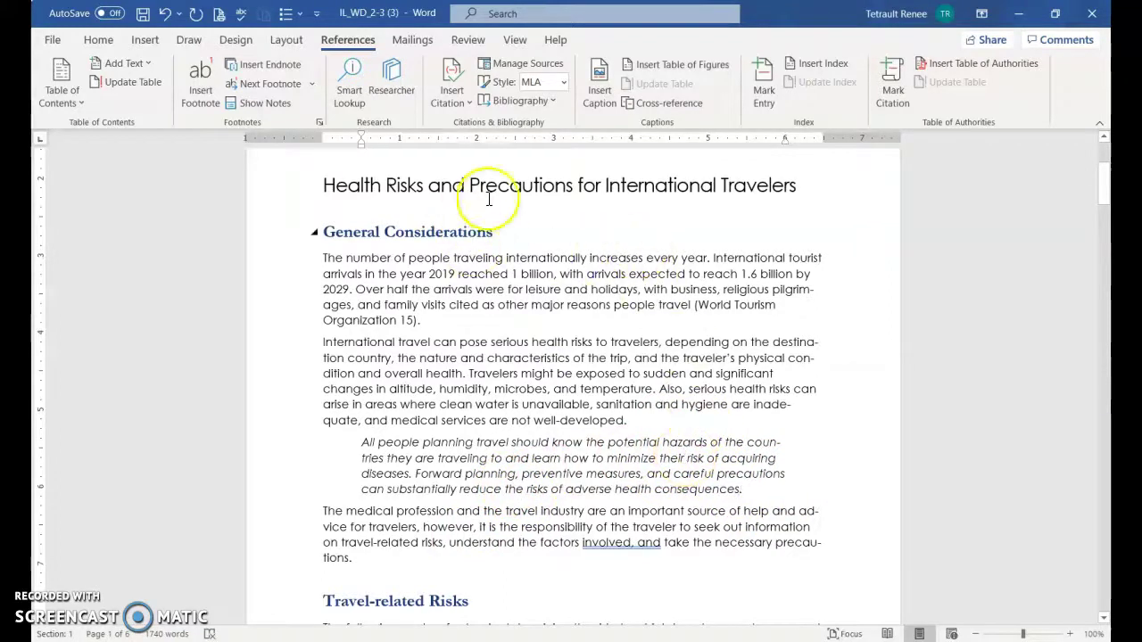
left_click(452, 94)
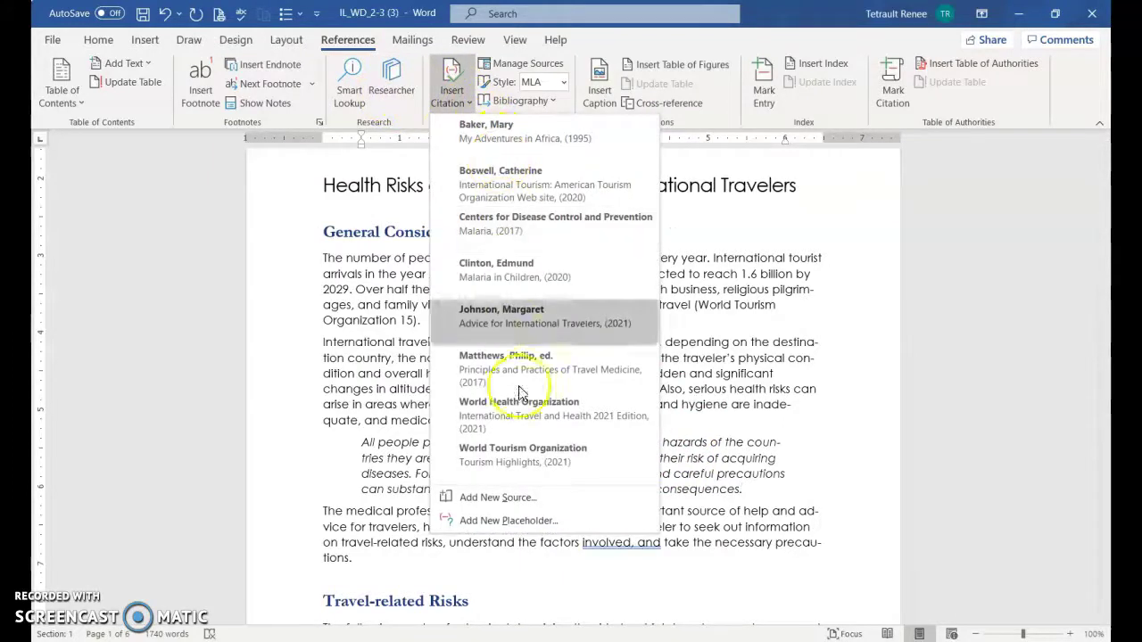
left_click(525, 413)
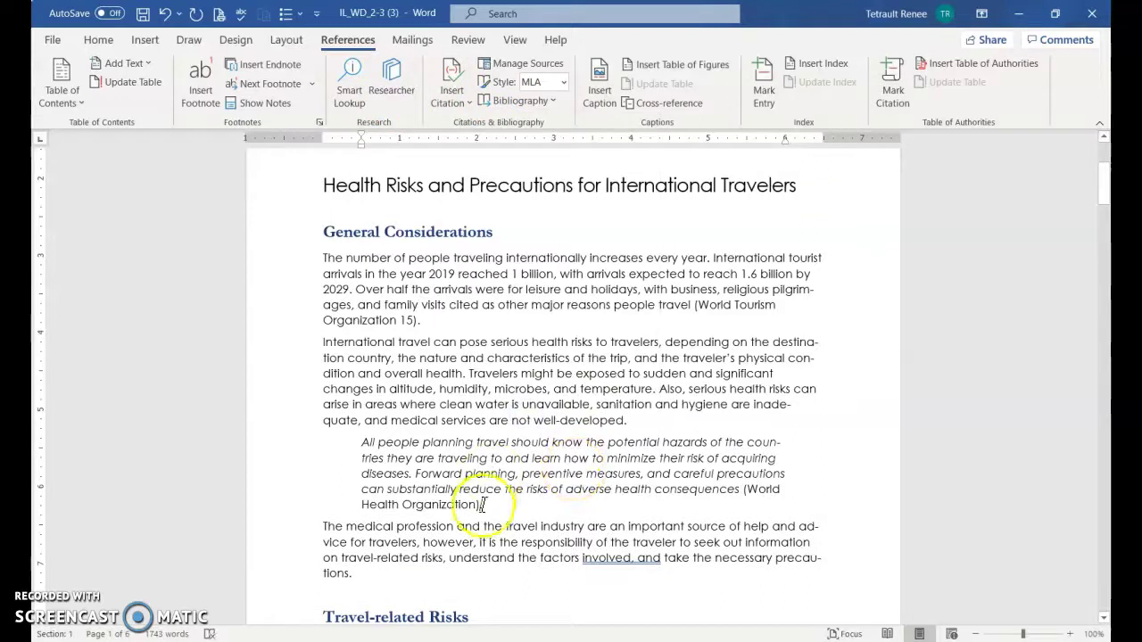
scroll(596, 448, "down", 6)
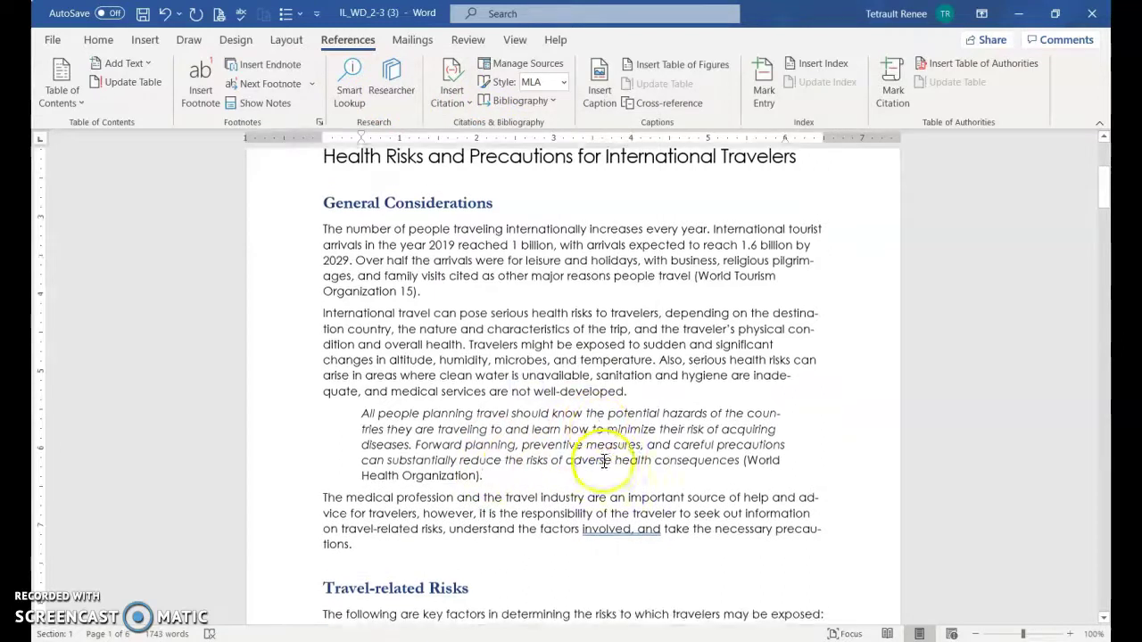
Insert a Johnson, Margaret citation after 'Source:' under Malaria Worldwide
scroll(609, 459, "down", 20)
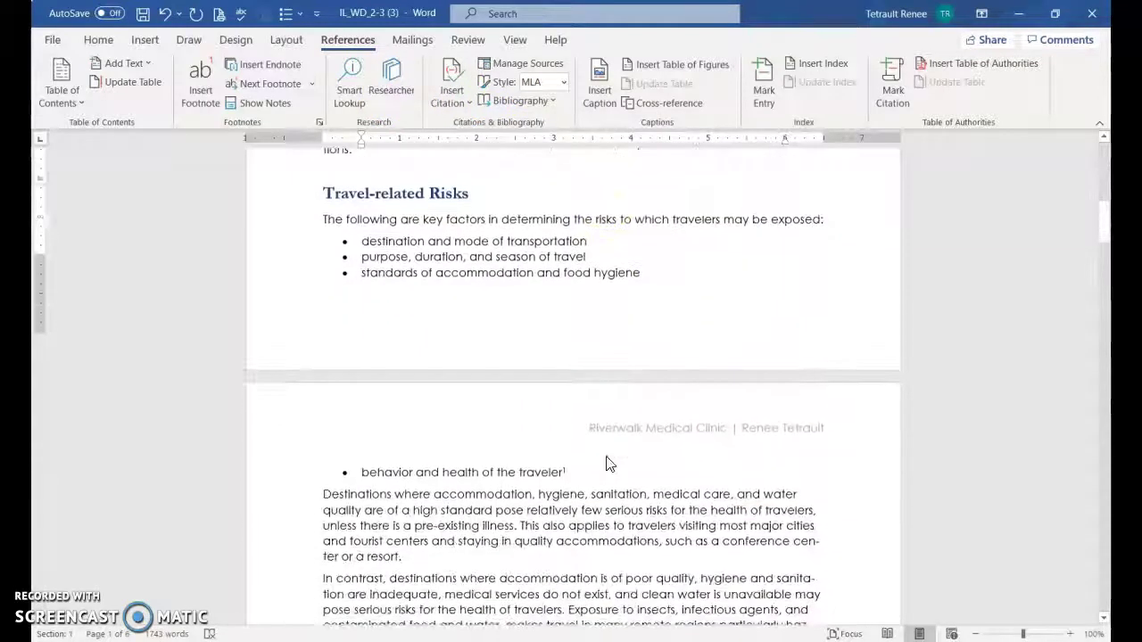
scroll(486, 431, "down", 15)
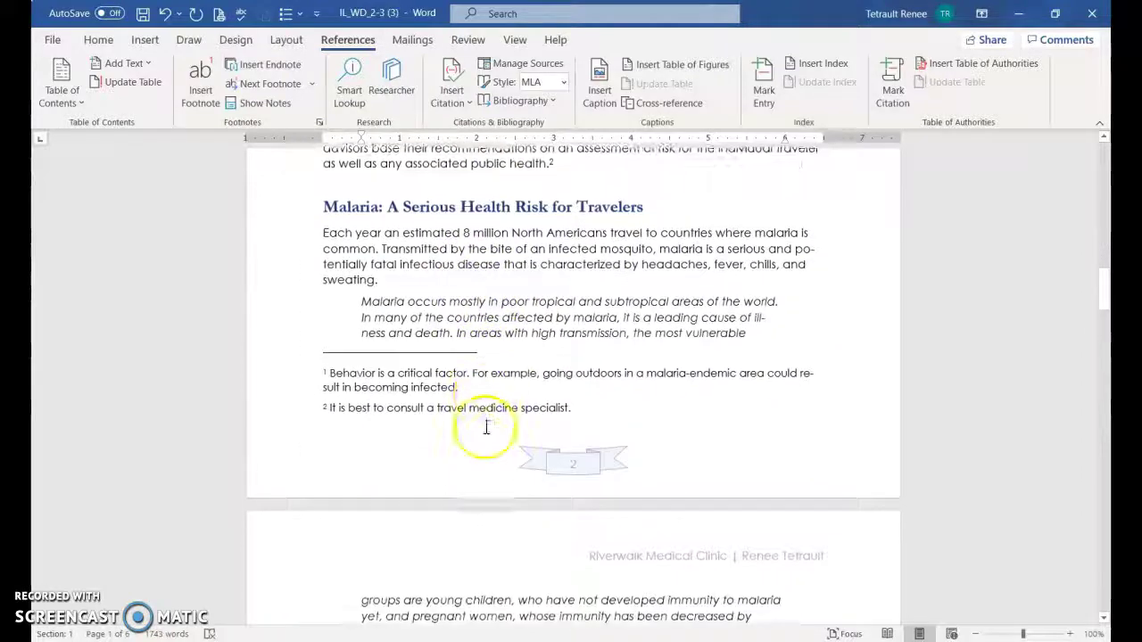
scroll(488, 430, "down", 7)
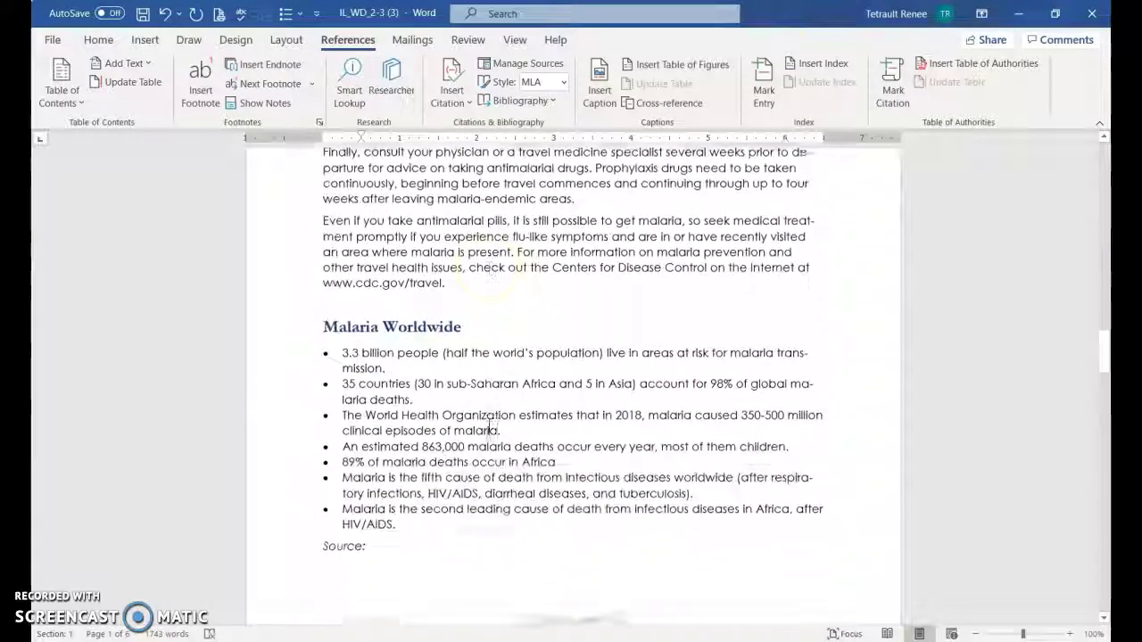
left_click(381, 399)
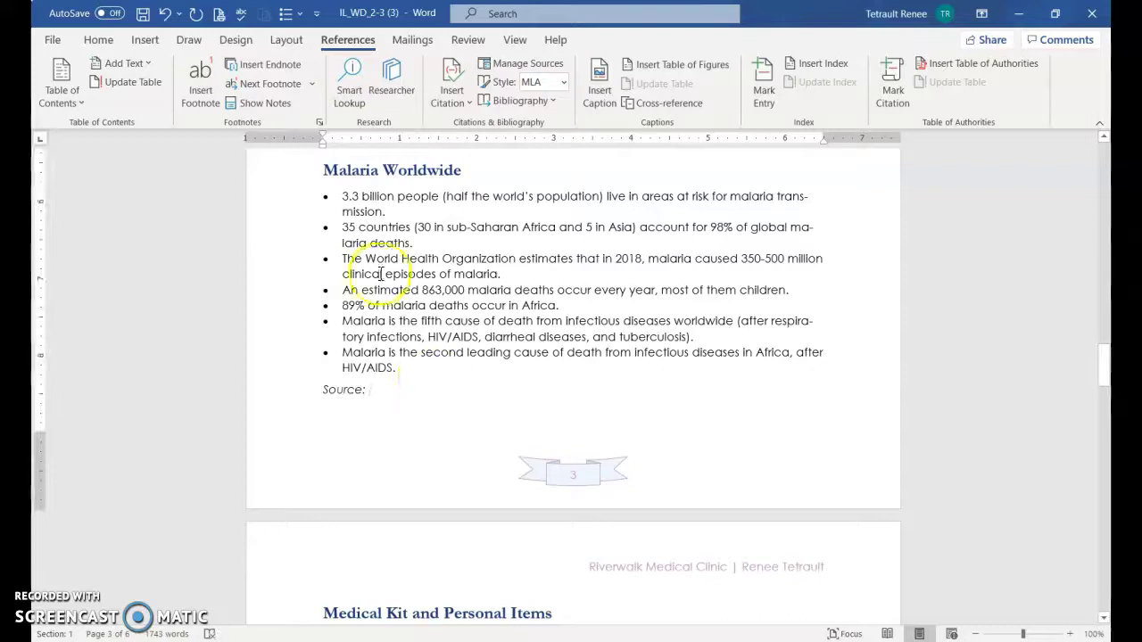
left_click(465, 77)
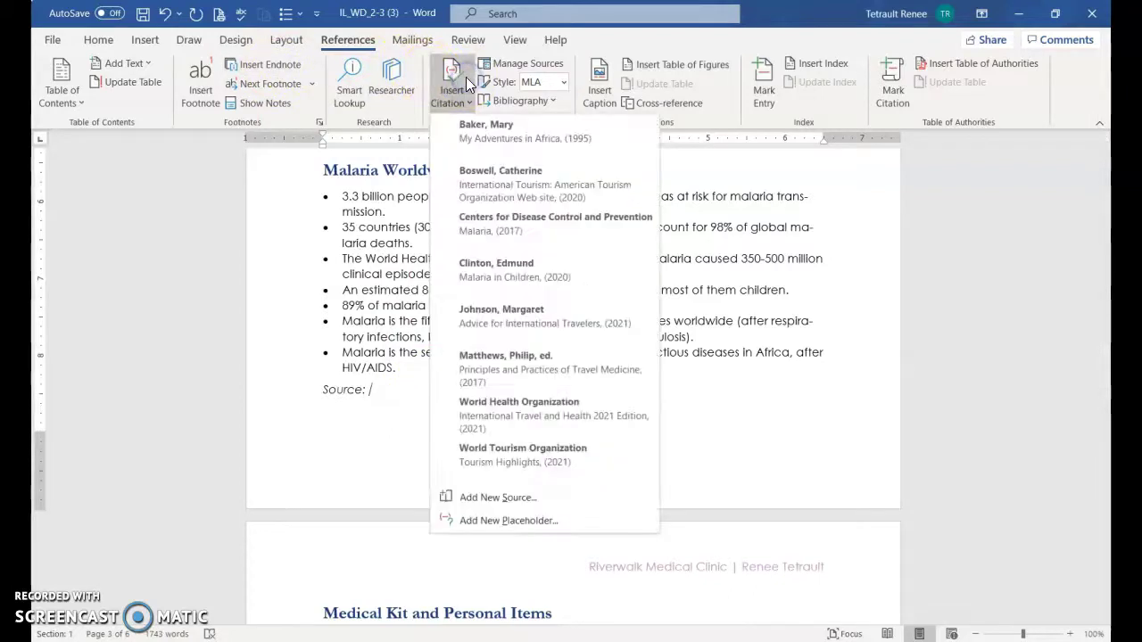
left_click(508, 316)
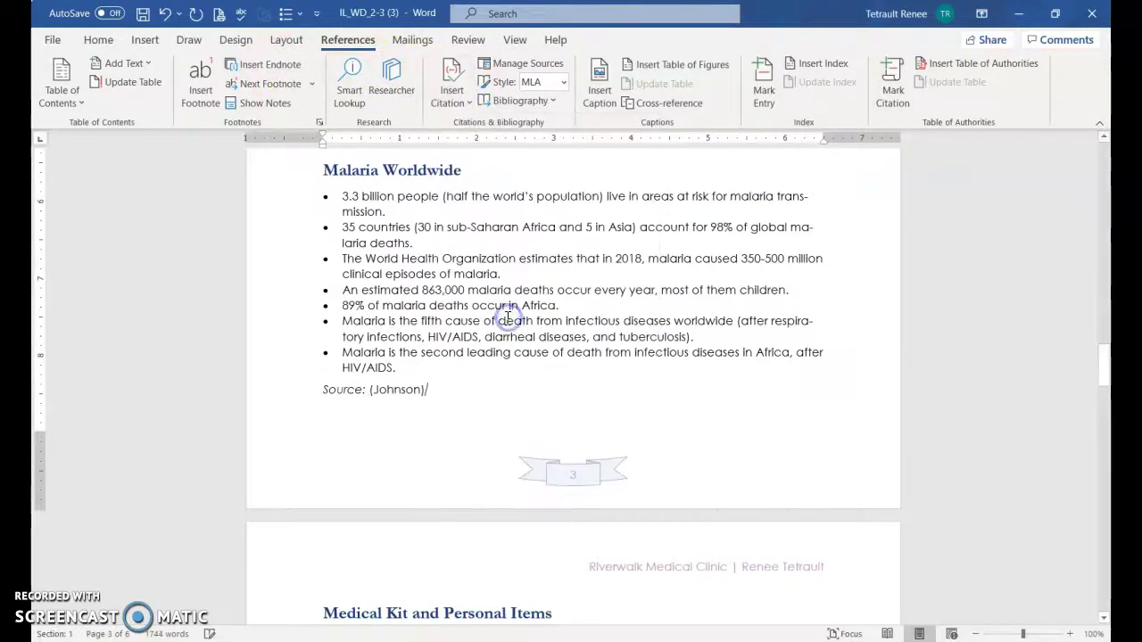
Add page 50 to the Johnson citation, then start a document search for 'prevalent'
left_click(409, 390)
left_click(434, 393)
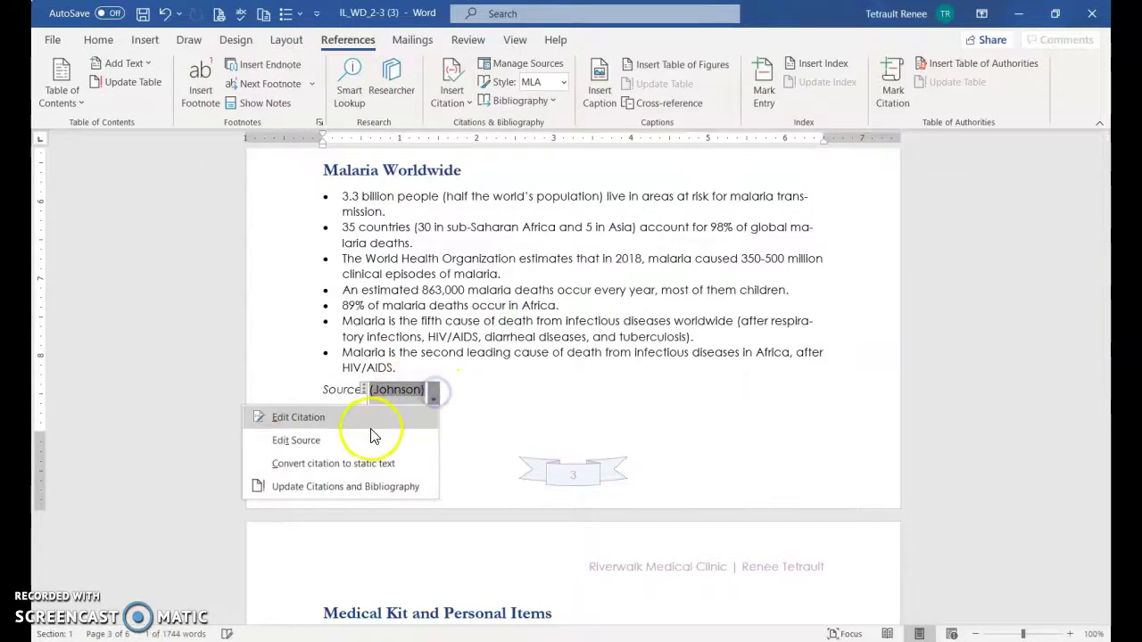
left_click(302, 417)
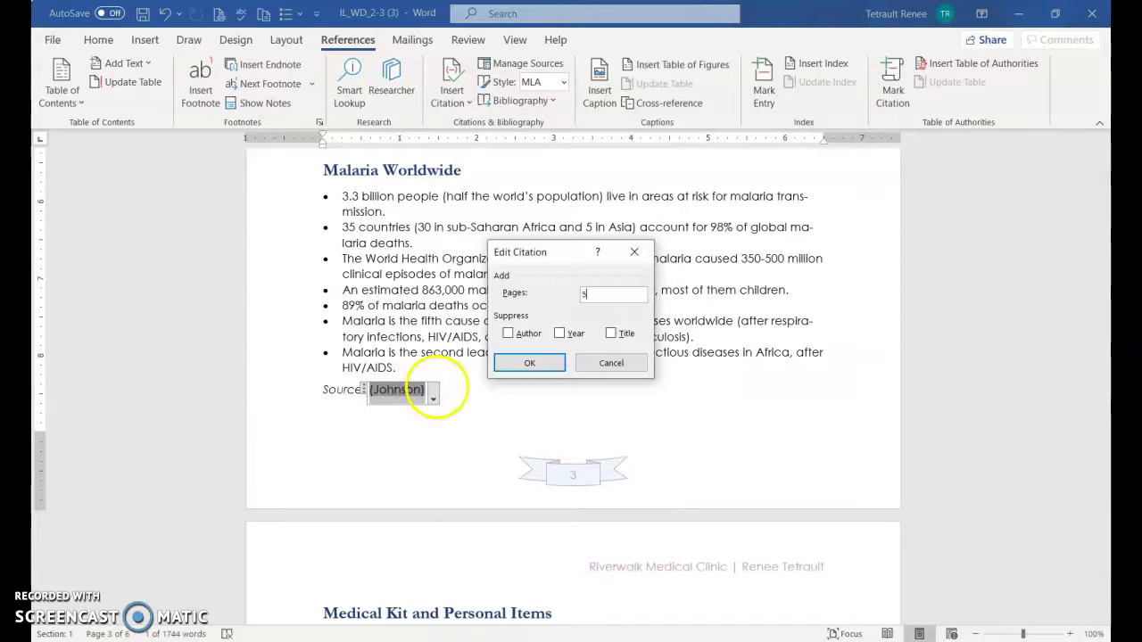
left_click(502, 363)
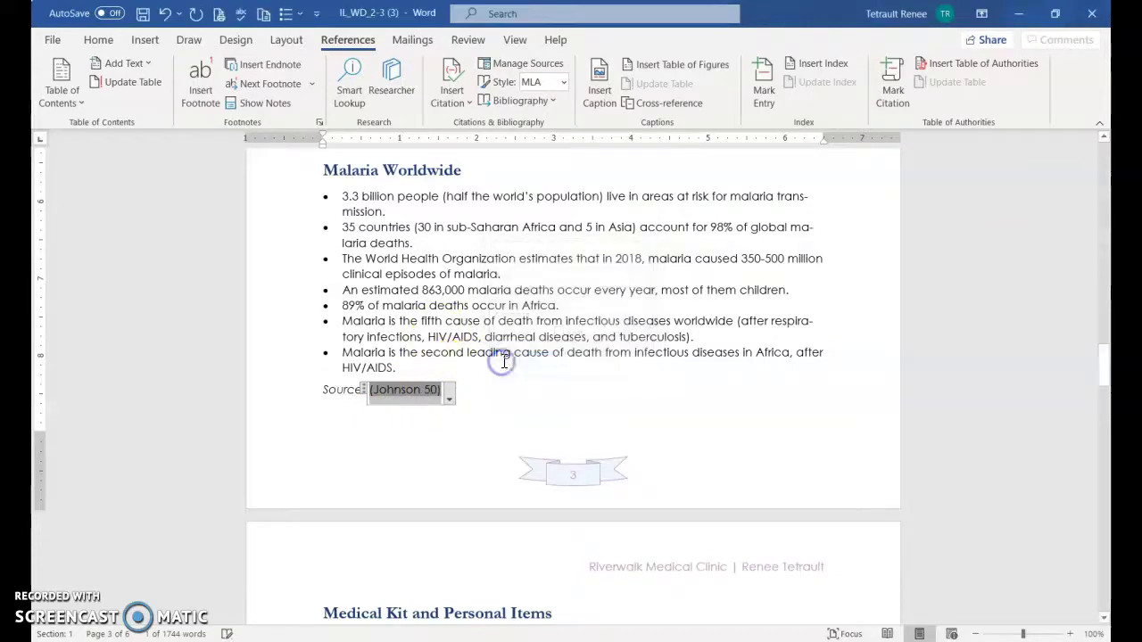
scroll(504, 392, "down", 1)
scroll(504, 392, "down", 4)
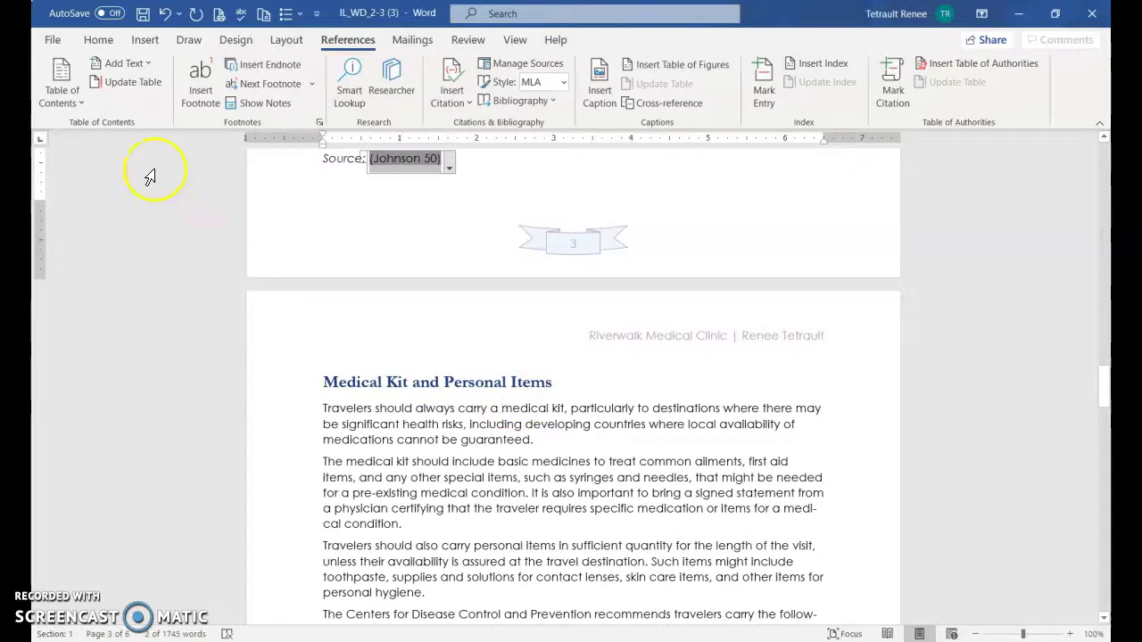
key("ctrl+f")
type("pre")
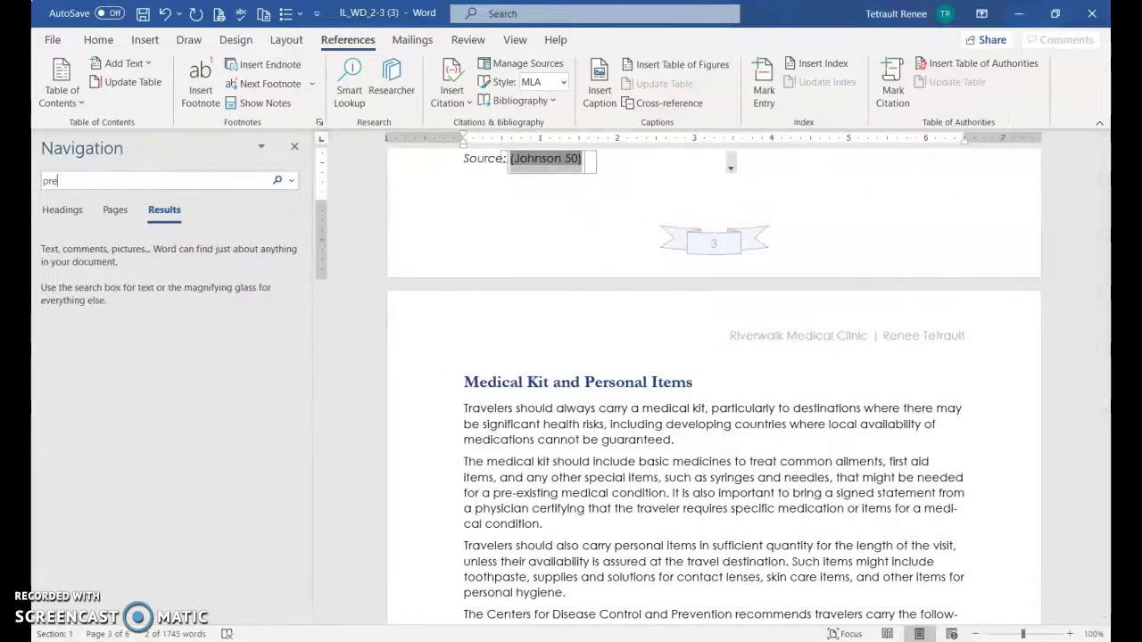